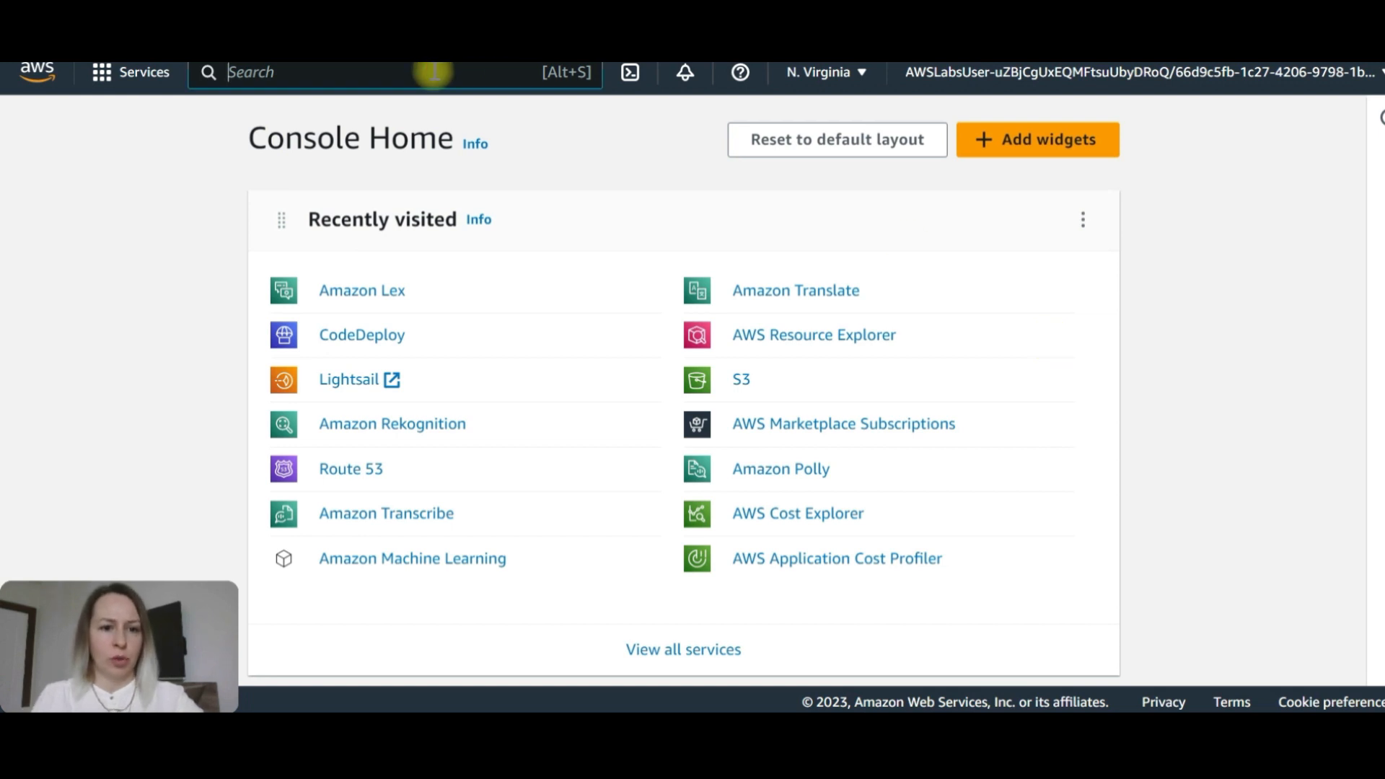
Step: Find and open the DynamoDB service, and start creating a new table
{"action": "type", "text": "y"}
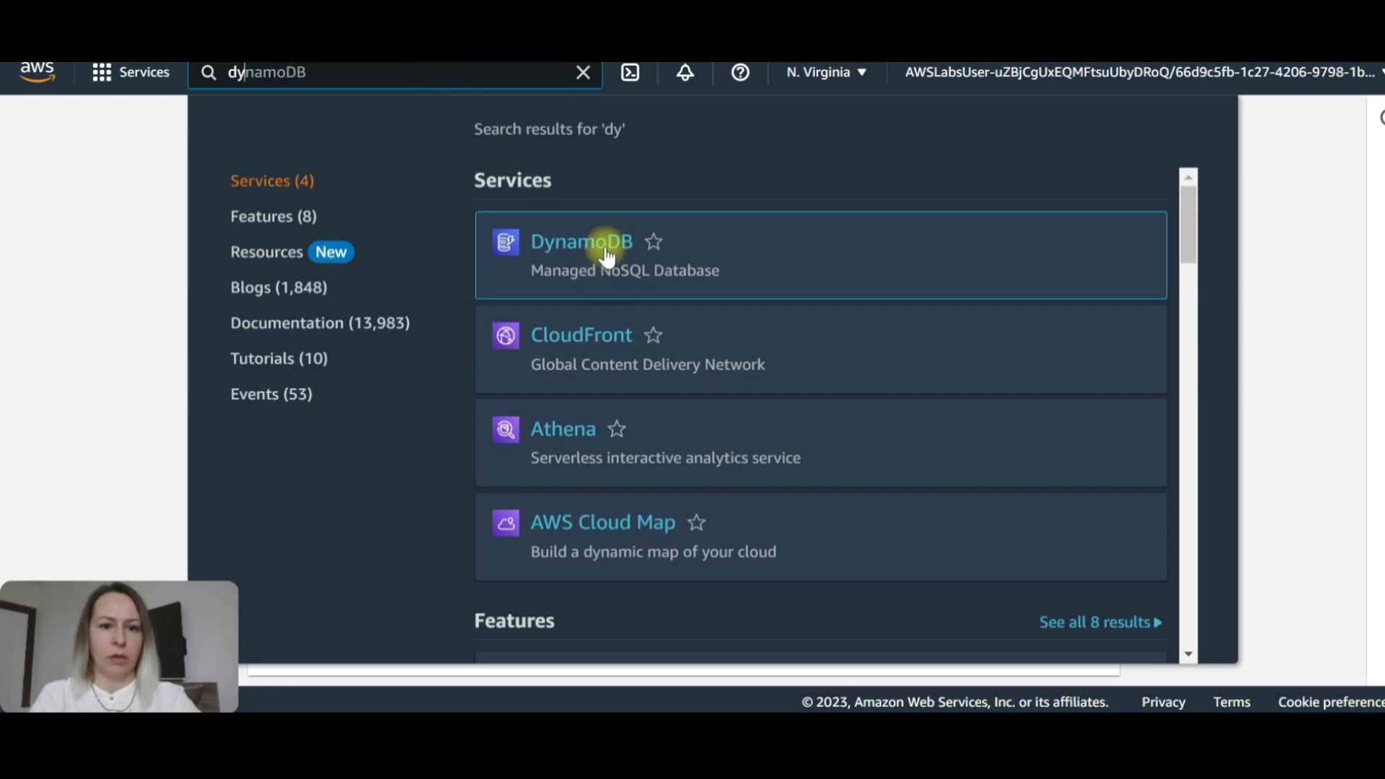
{"action": "left_click", "coordinate": [606, 257]}
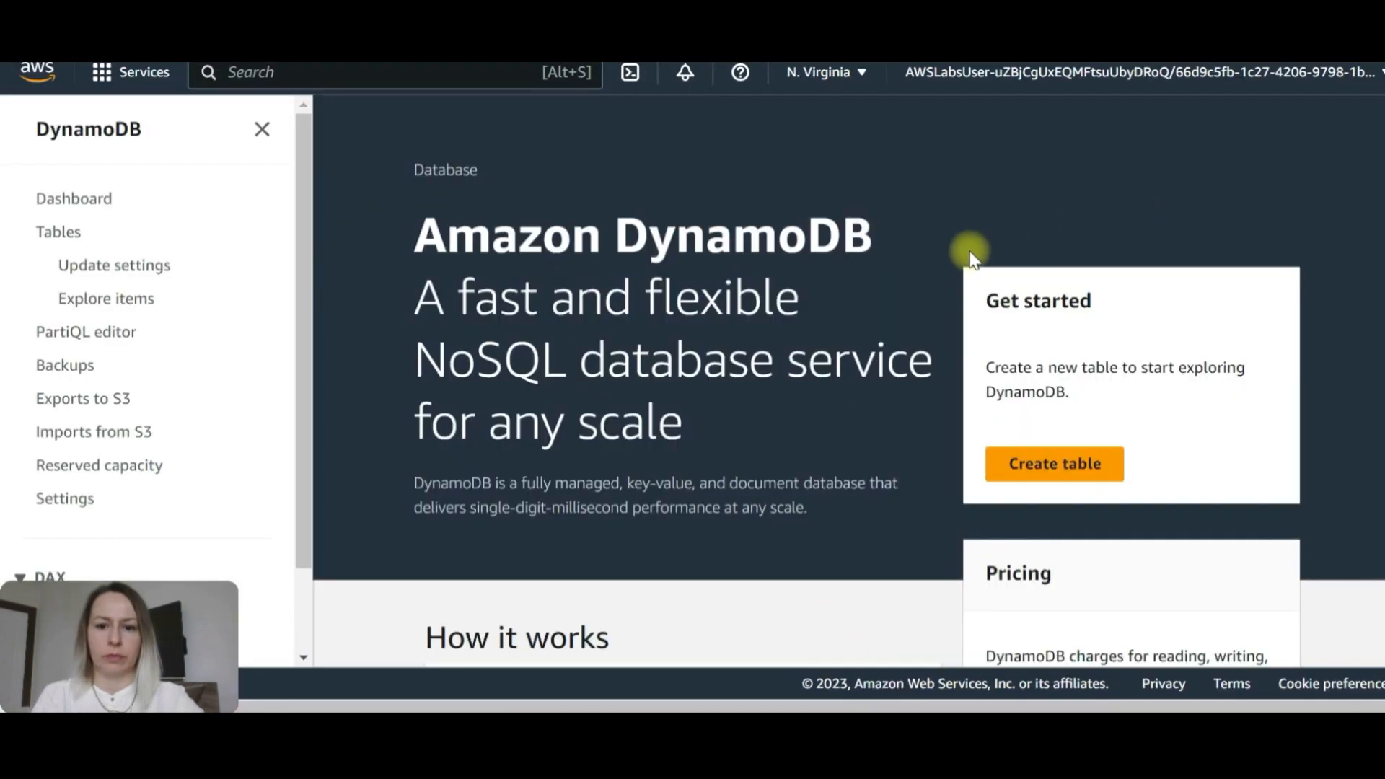
{"action": "left_click", "coordinate": [1031, 482]}
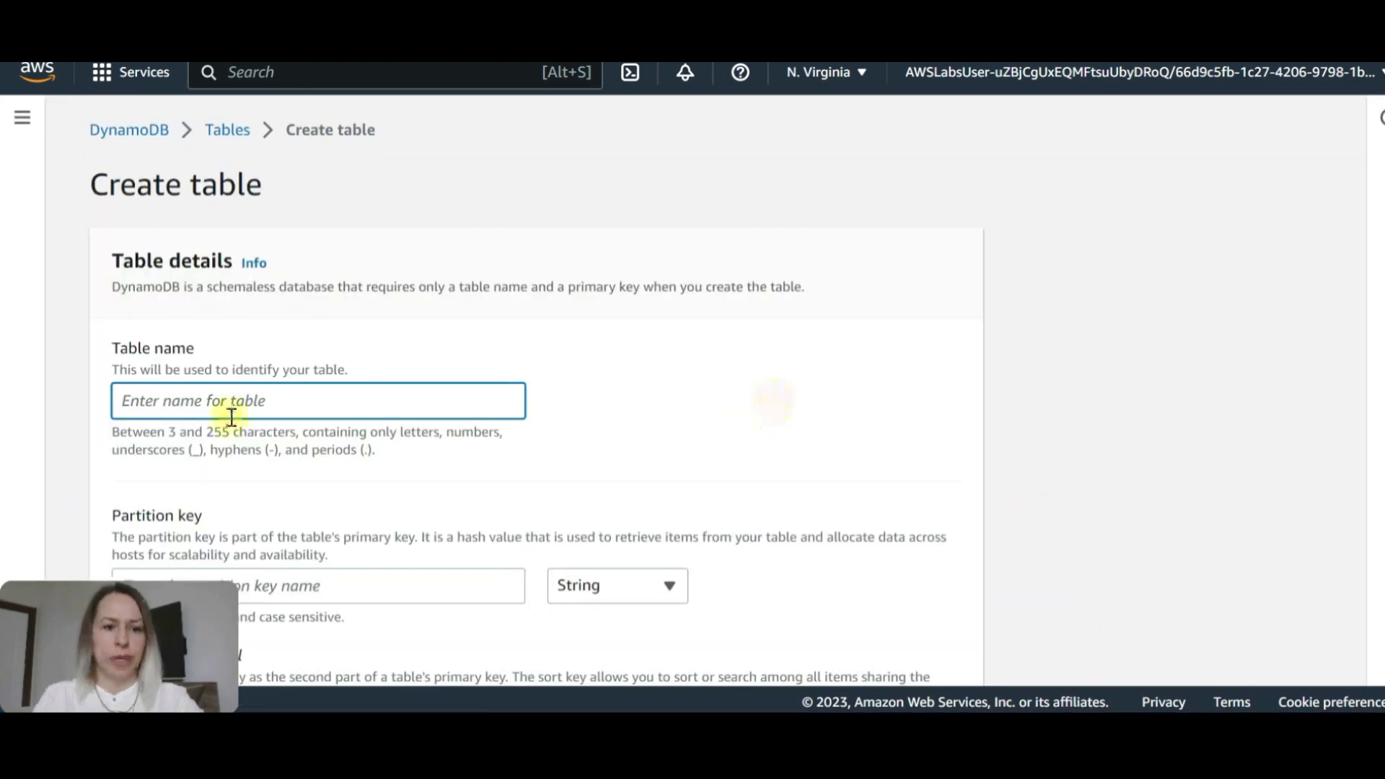
Step: Name the table Music and enter Artist as its partition key
{"action": "type", "text": "Music"}
{"action": "scroll", "coordinate": [253, 407], "scroll_direction": "down", "scroll_amount": 3}
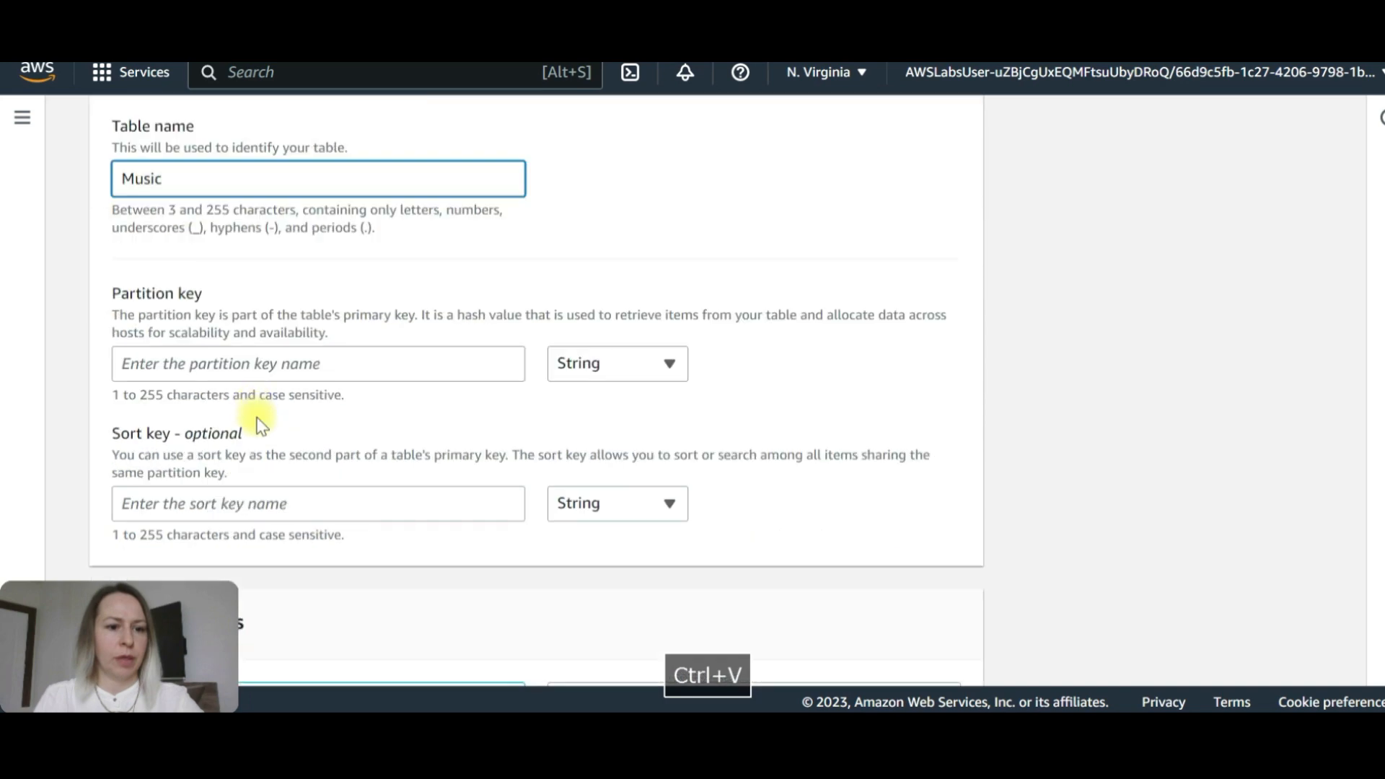
{"action": "left_click", "coordinate": [264, 362]}
{"action": "type", "text": "Artist"}
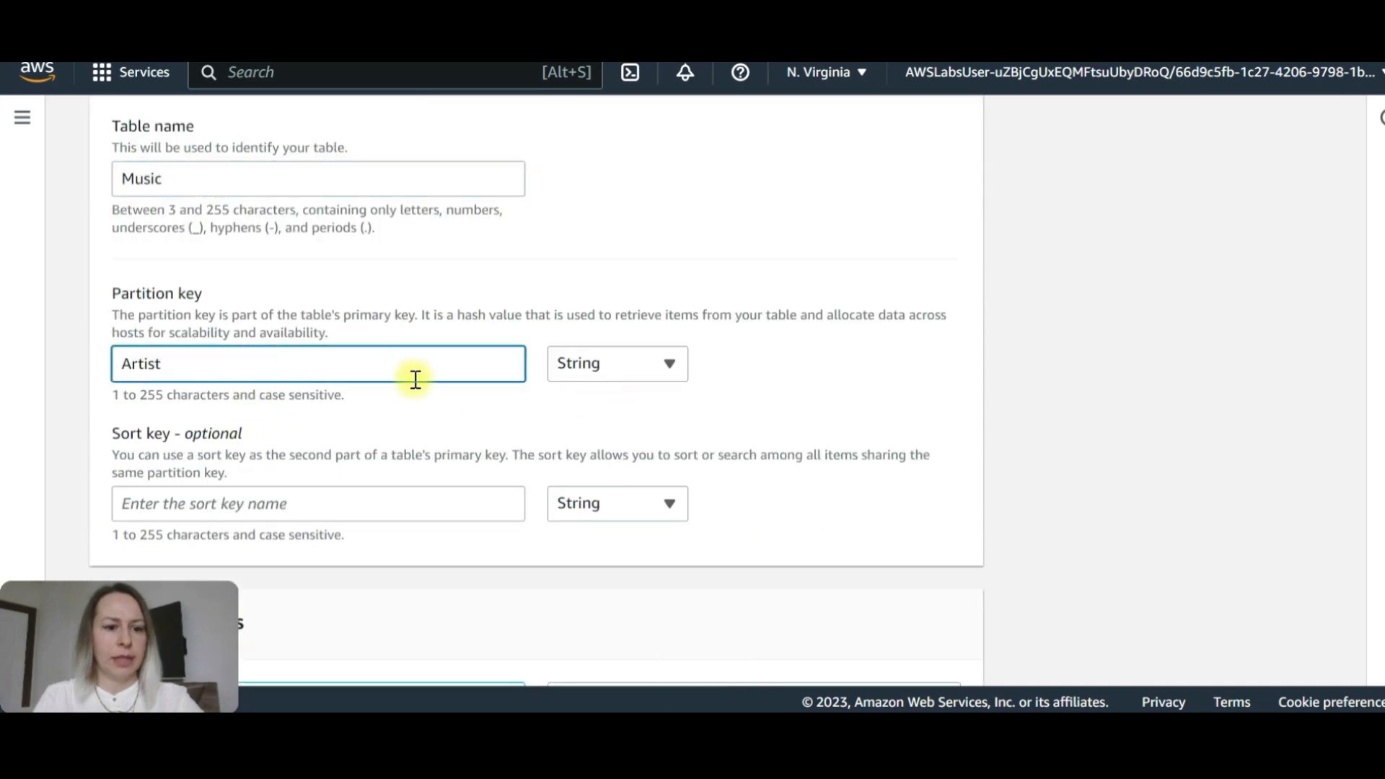
Step: Enter Song as the sort key of the Music table
{"action": "scroll", "coordinate": [404, 382], "scroll_direction": "down", "scroll_amount": 2}
{"action": "left_click", "coordinate": [339, 393]}
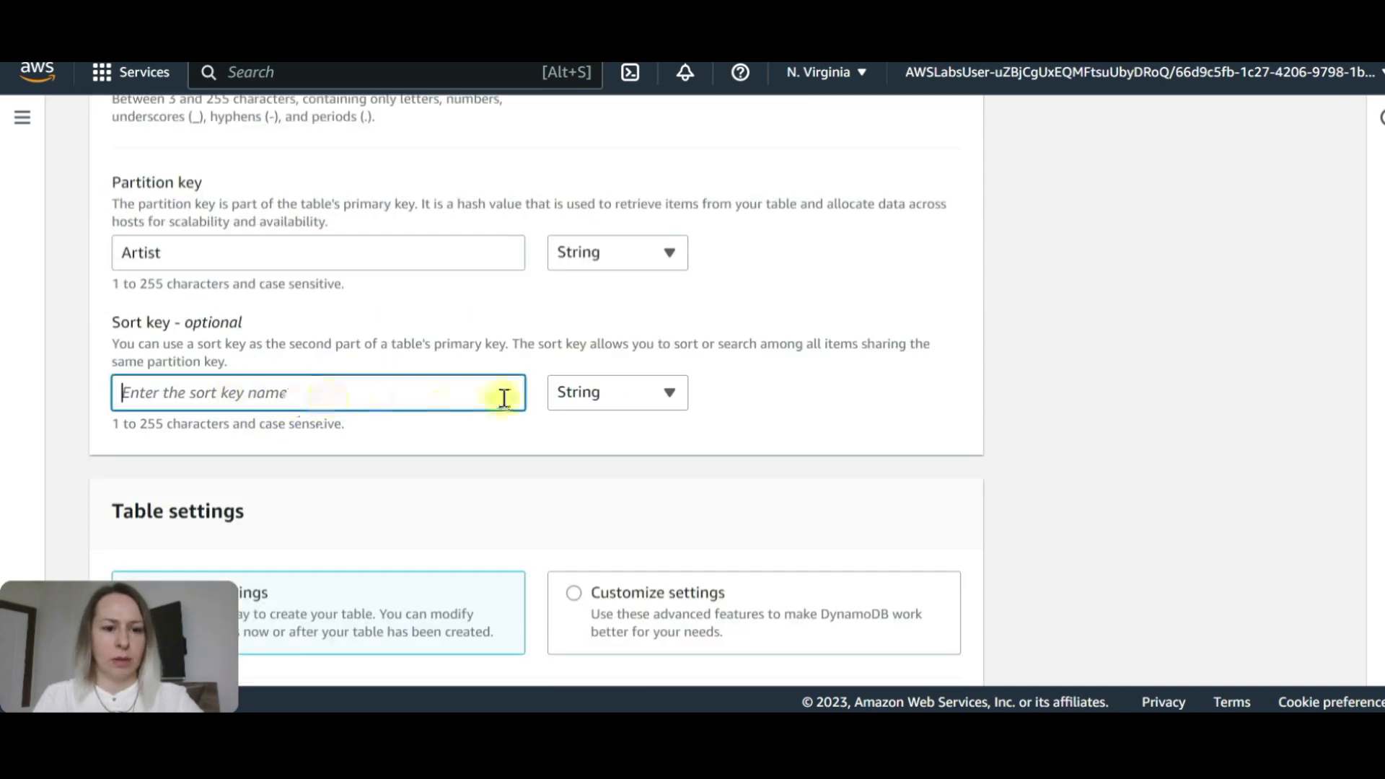
{"action": "left_click", "coordinate": [668, 252]}
{"action": "left_click", "coordinate": [764, 262]}
{"action": "left_click", "coordinate": [419, 394]}
{"action": "type", "text": "Song"}
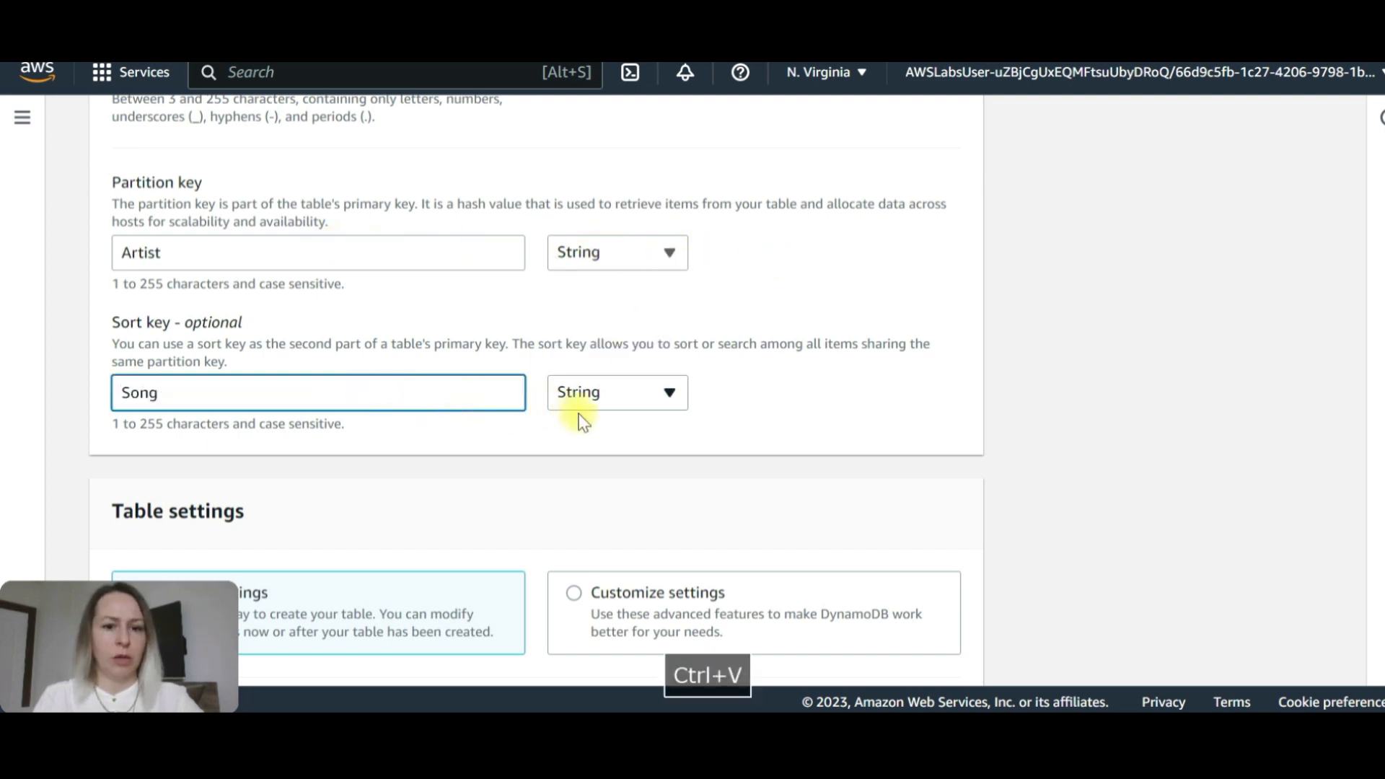
Step: Review the default table settings and create the Music table with them
{"action": "scroll", "coordinate": [723, 404], "scroll_direction": "down", "scroll_amount": 6}
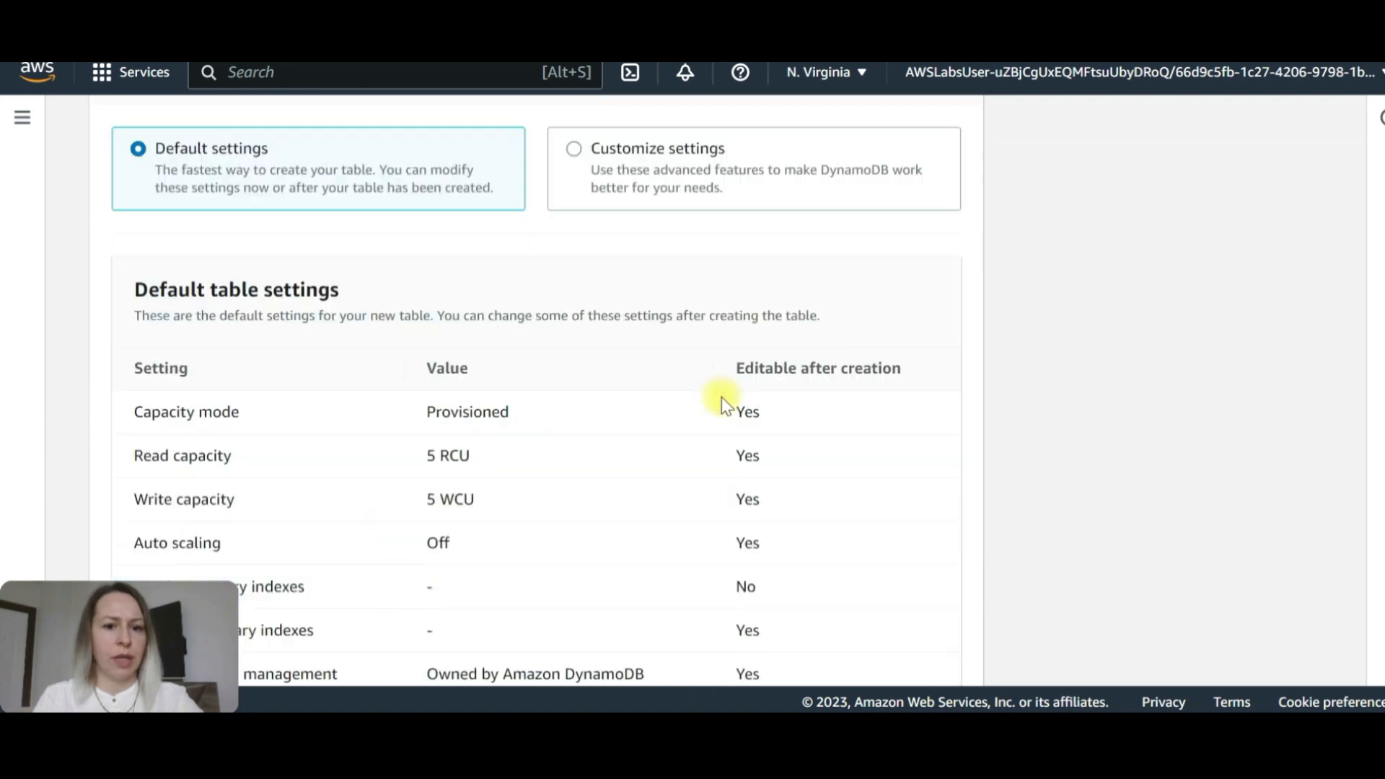
{"action": "scroll", "coordinate": [354, 303], "scroll_direction": "up", "scroll_amount": 3}
{"action": "scroll", "coordinate": [339, 324], "scroll_direction": "down", "scroll_amount": 3}
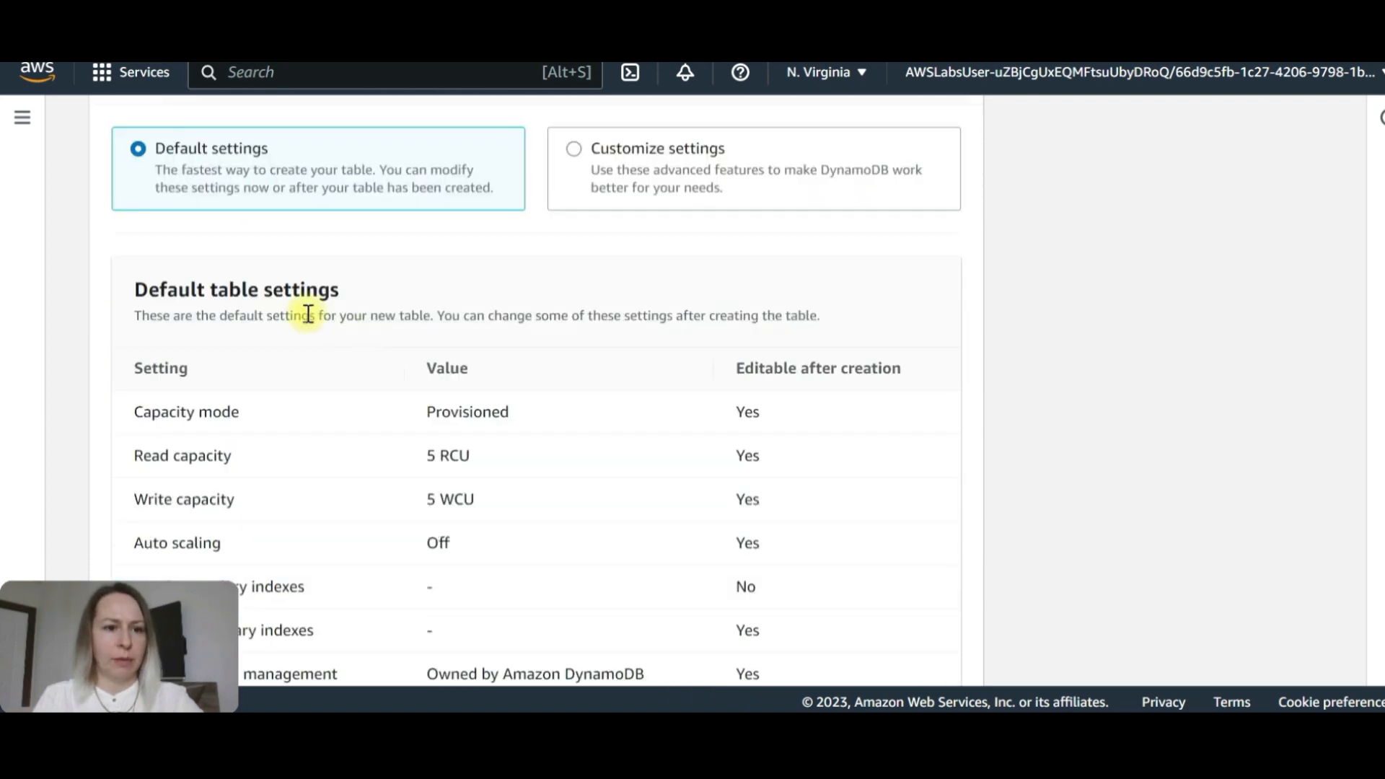
{"action": "scroll", "coordinate": [714, 382], "scroll_direction": "down", "scroll_amount": 6}
{"action": "scroll", "coordinate": [743, 400], "scroll_direction": "down", "scroll_amount": 2}
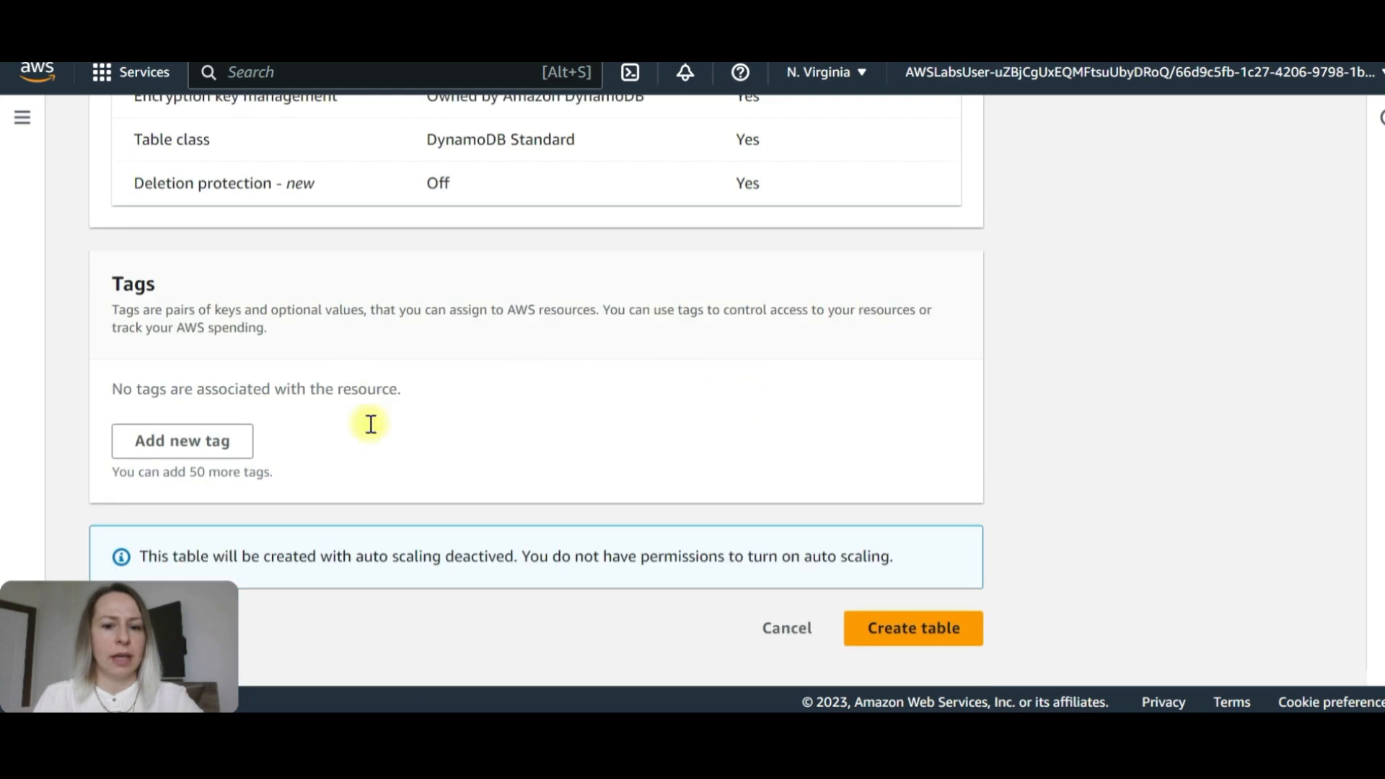
{"action": "left_click", "coordinate": [928, 627]}
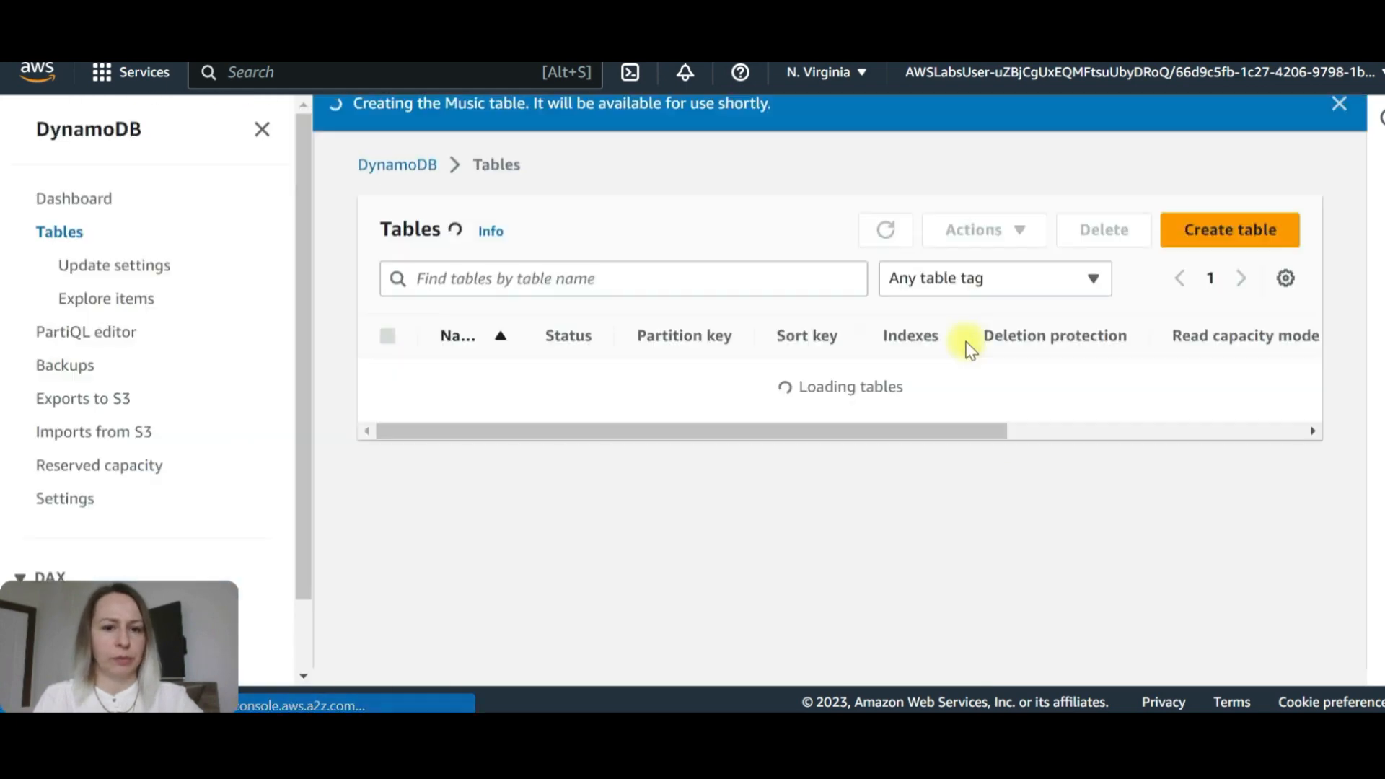
{"action": "left_click_drag", "start_coordinate": [567, 411], "coordinate": [505, 411]}
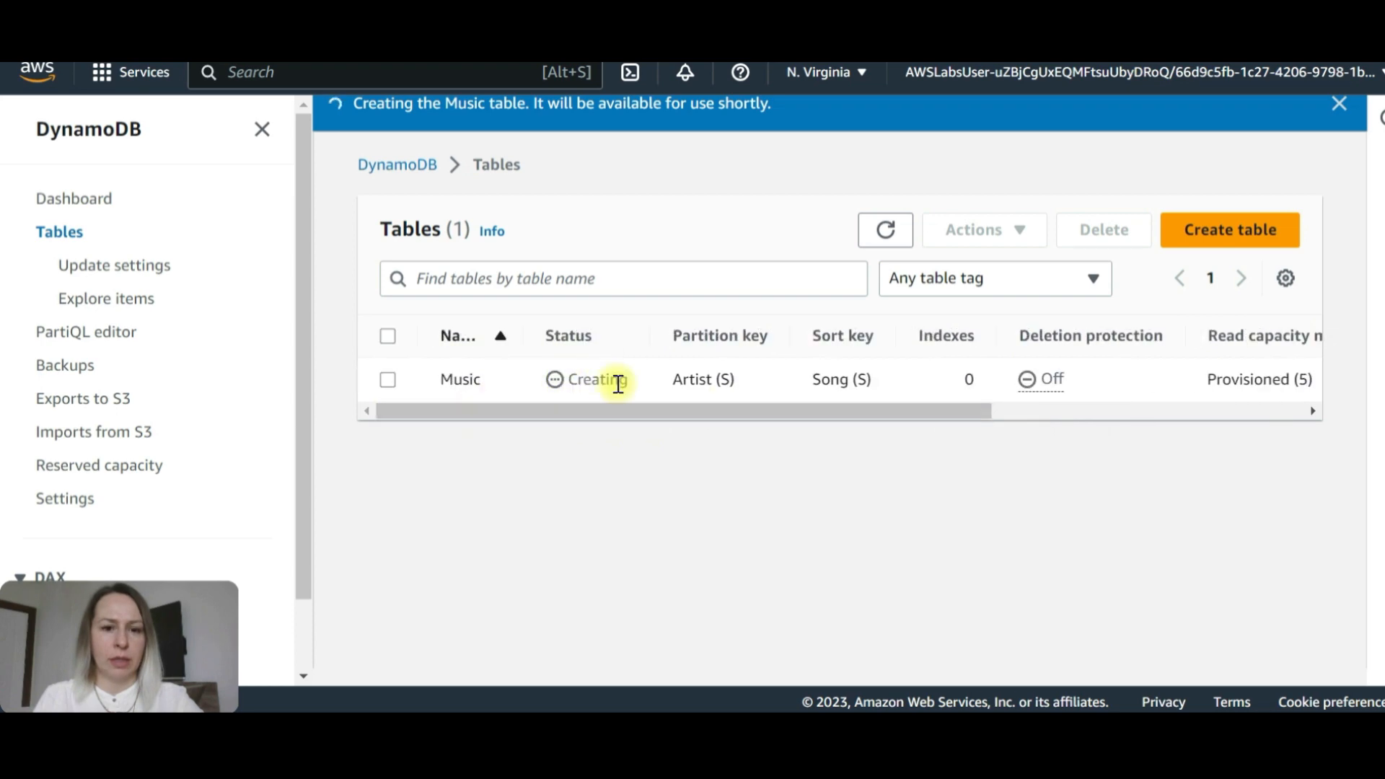
{"action": "left_click_drag", "start_coordinate": [788, 416], "coordinate": [564, 435]}
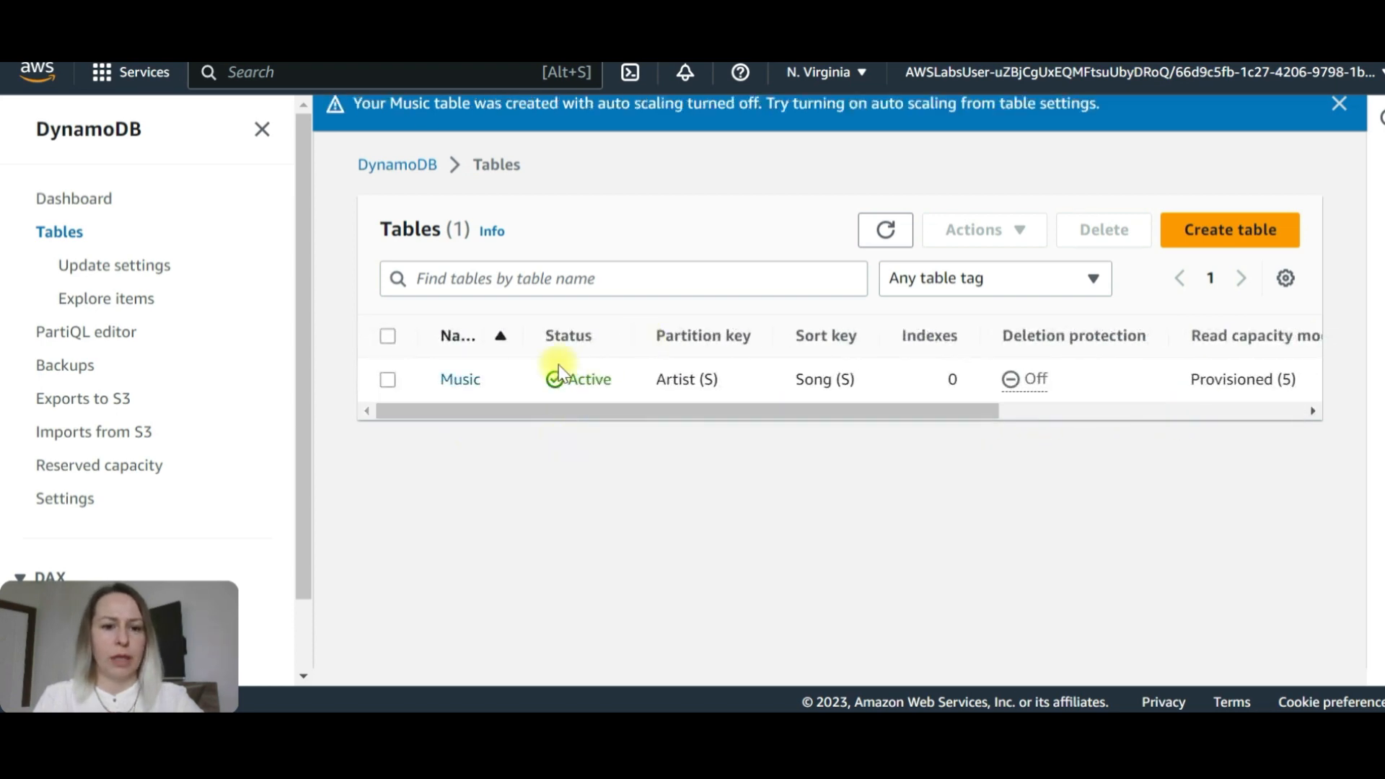
Step: Select the Music table and open its items for exploring
{"action": "left_click", "coordinate": [388, 379]}
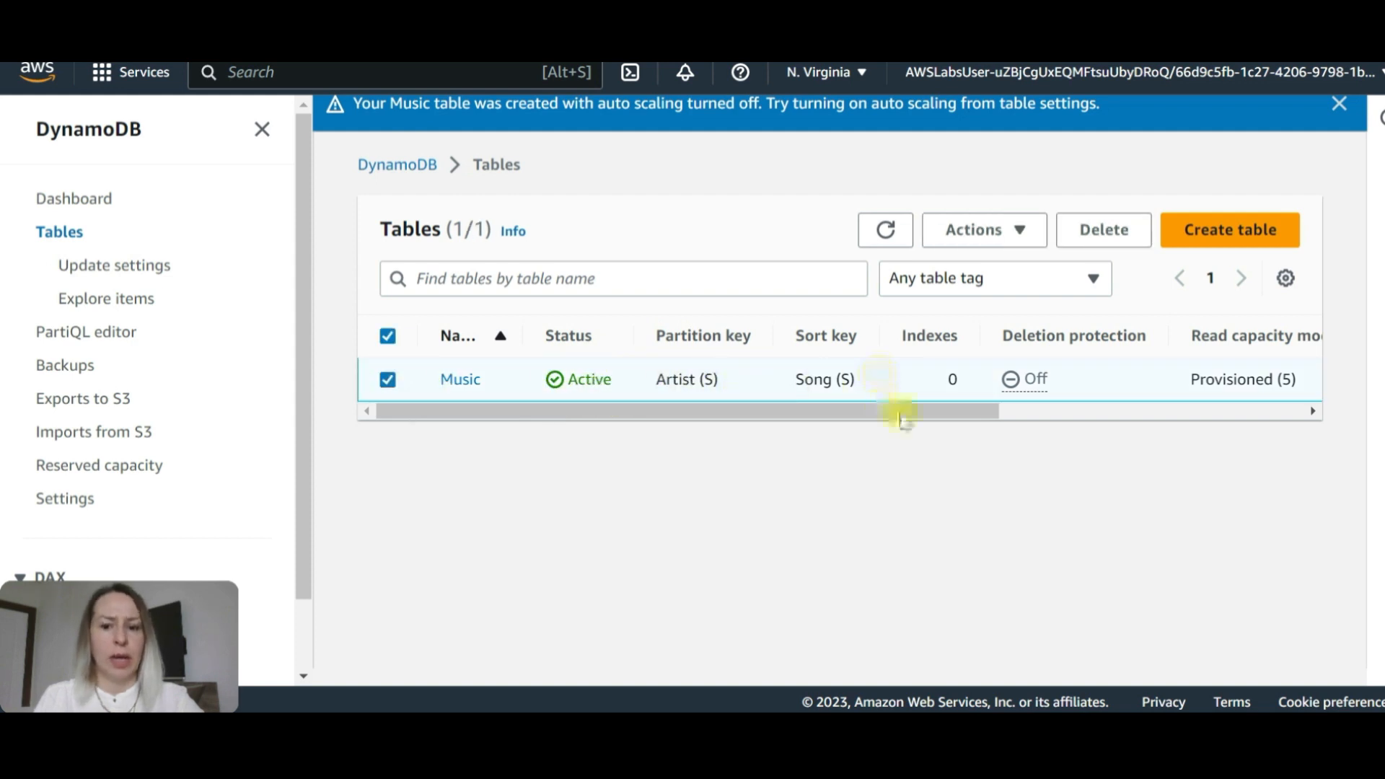
{"action": "left_click", "coordinate": [1017, 231]}
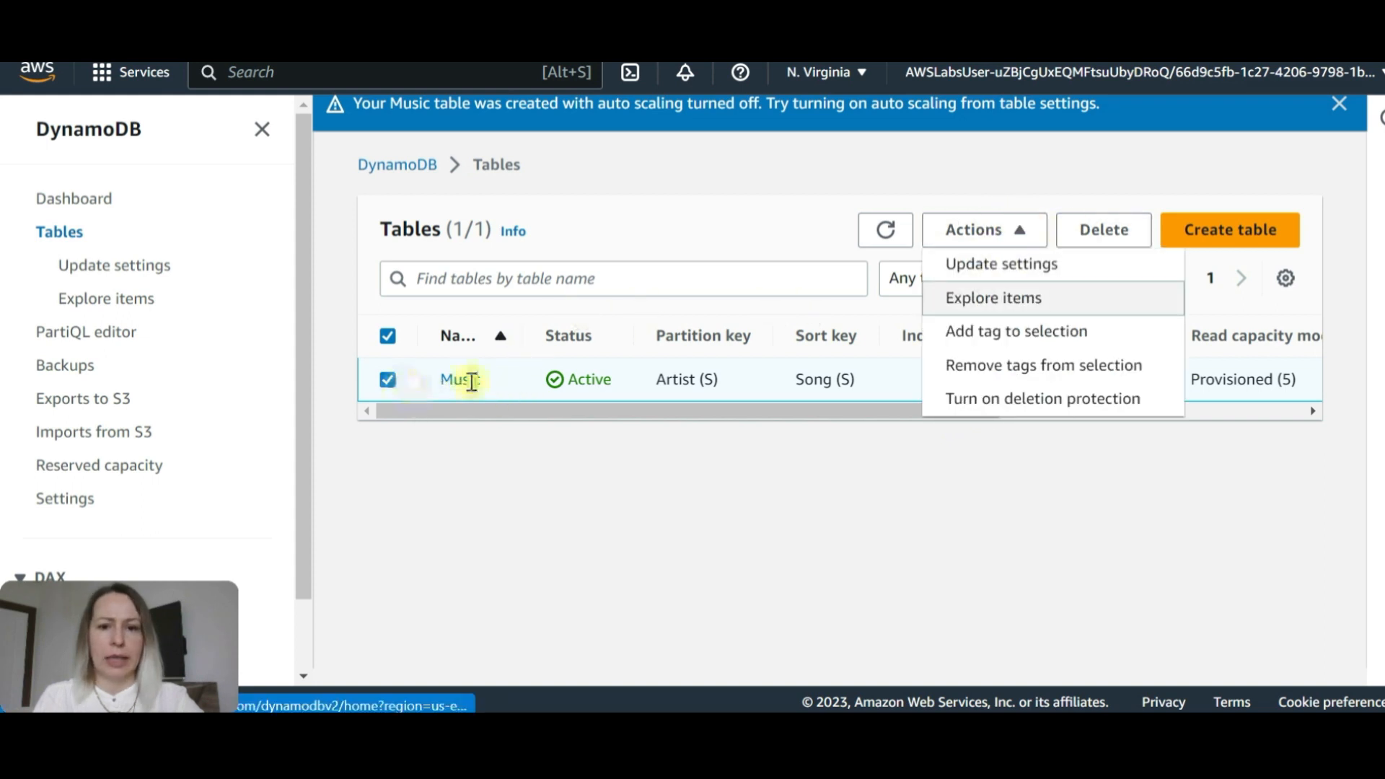
{"action": "left_click", "coordinate": [1047, 297]}
{"action": "scroll", "coordinate": [865, 343], "scroll_direction": "down", "scroll_amount": 2}
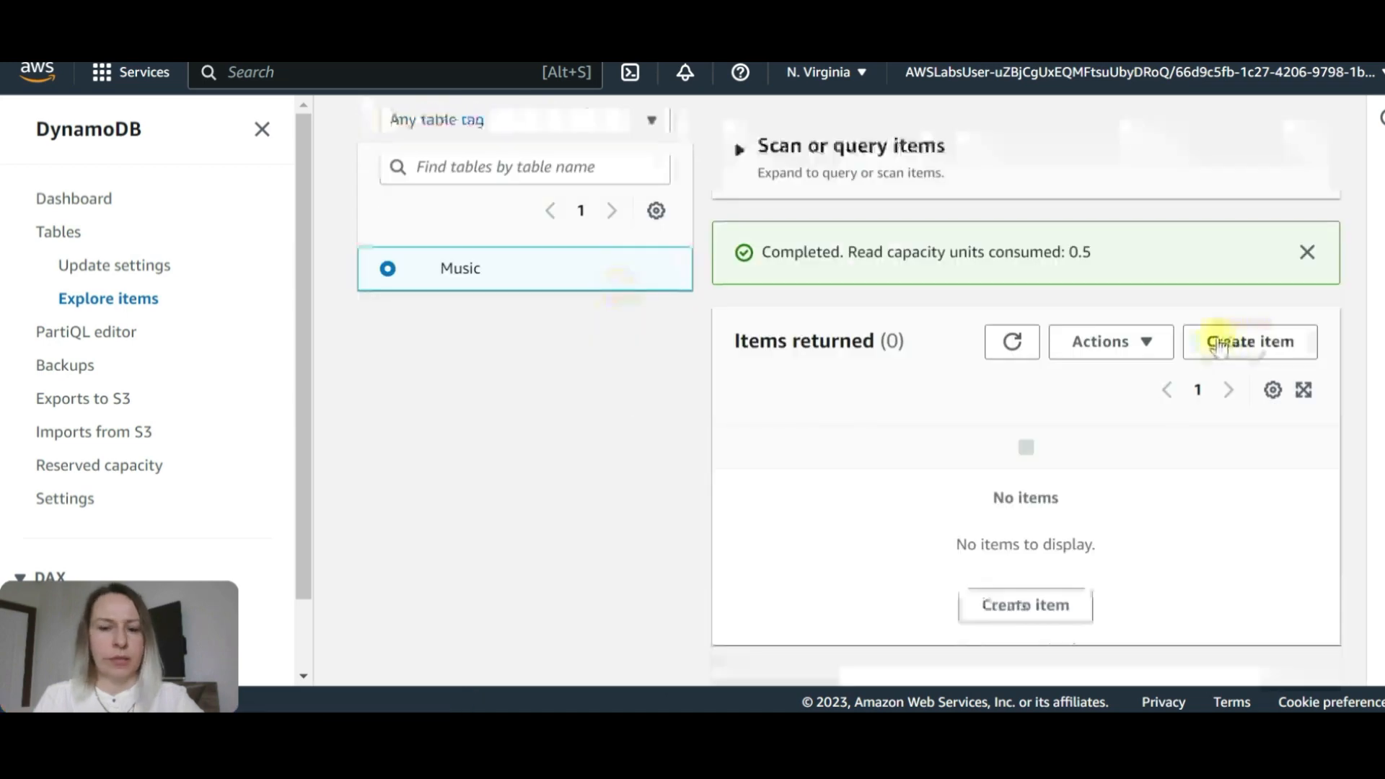
Step: Start a new item in the Music table with Artist set to Pink Floyd and Song set to Money
{"action": "left_click", "coordinate": [1259, 345]}
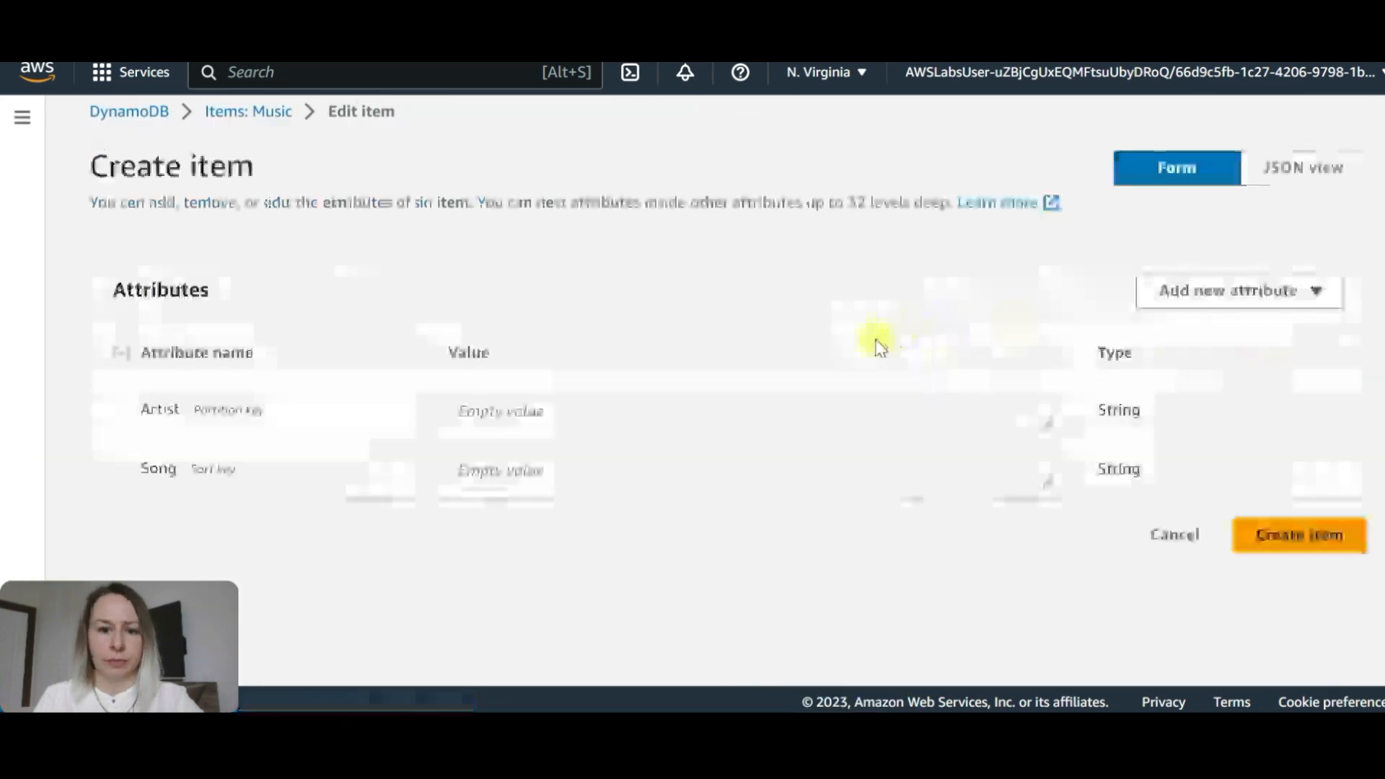
{"action": "left_click", "coordinate": [548, 417]}
{"action": "type", "text": "Pink Floyd"}
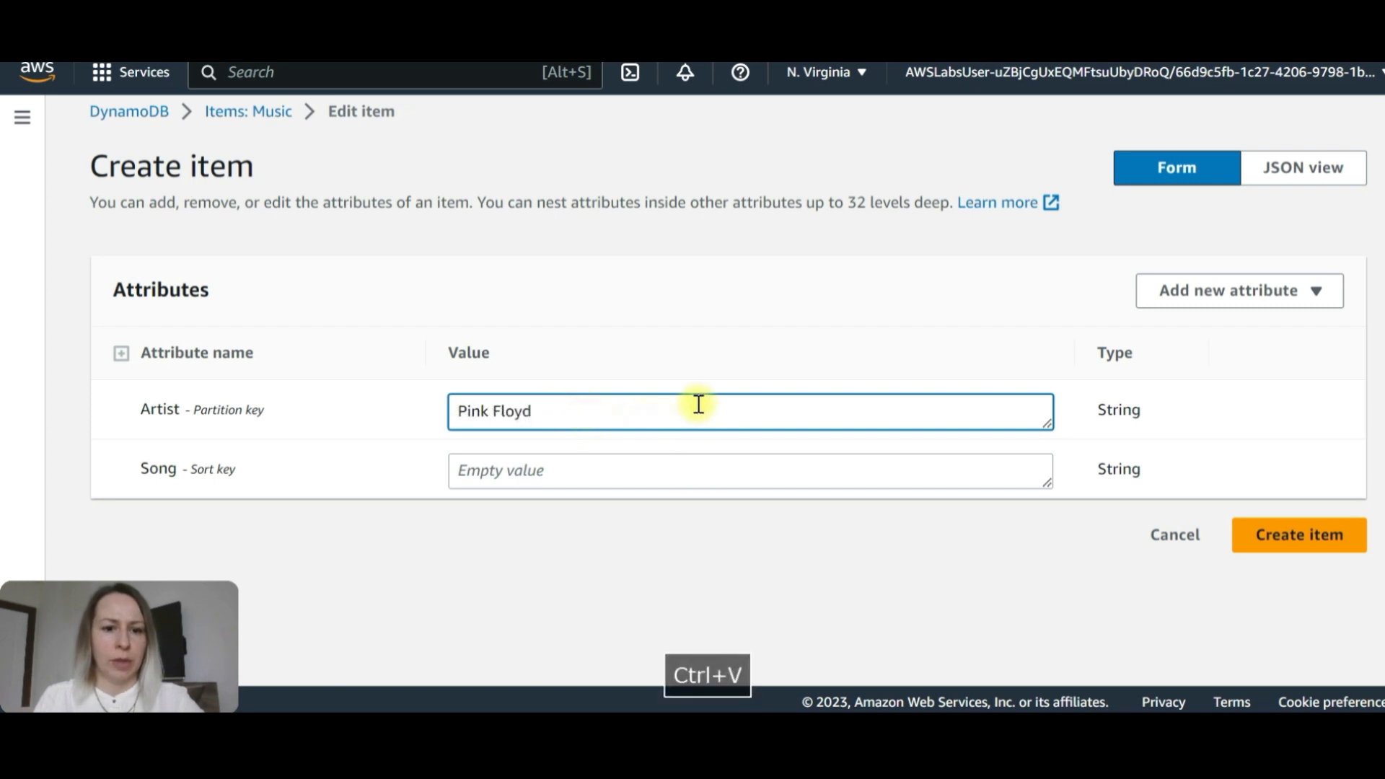
{"action": "left_click", "coordinate": [535, 469]}
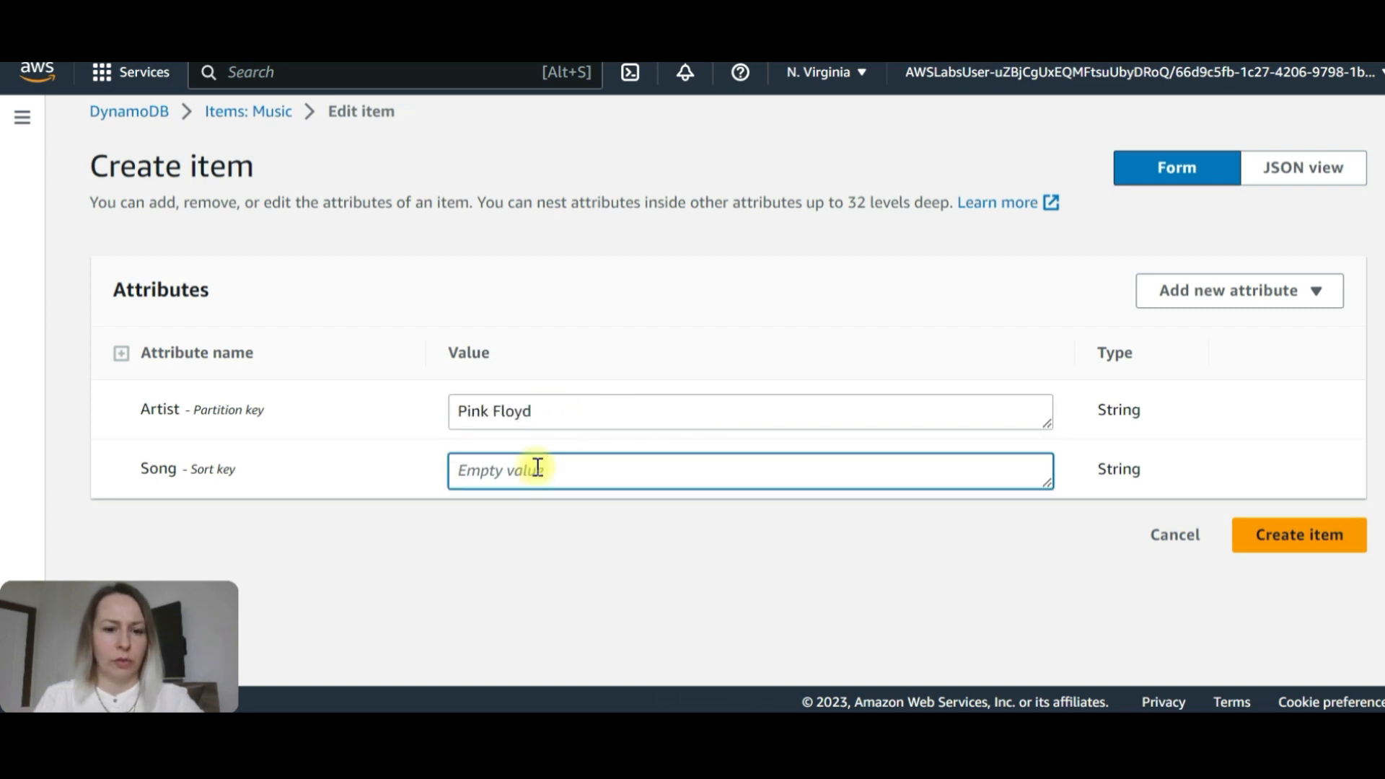
{"action": "type", "text": "Money"}
{"action": "key", "text": "Tab"}
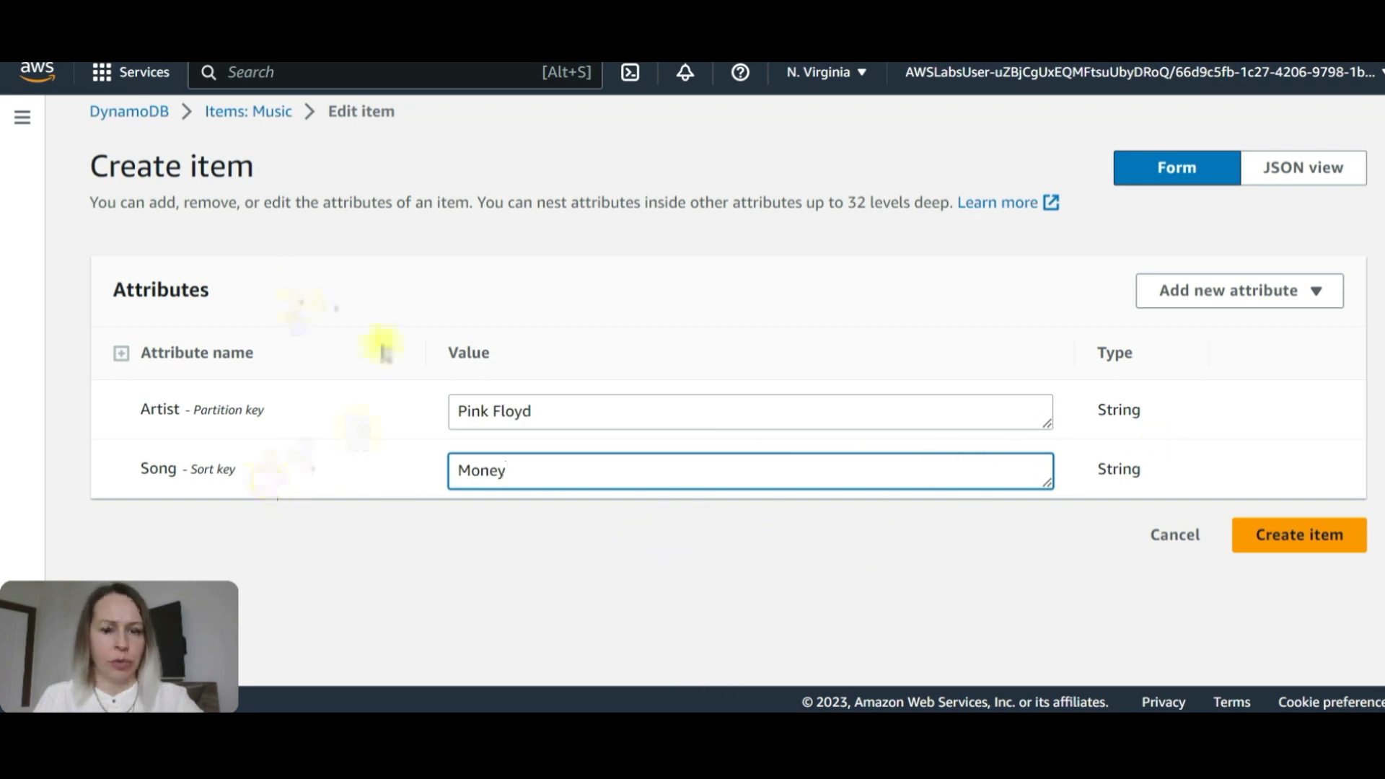
Step: Add a String attribute named Album with the value The Dark Side of the Moon
{"action": "left_click", "coordinate": [1273, 292]}
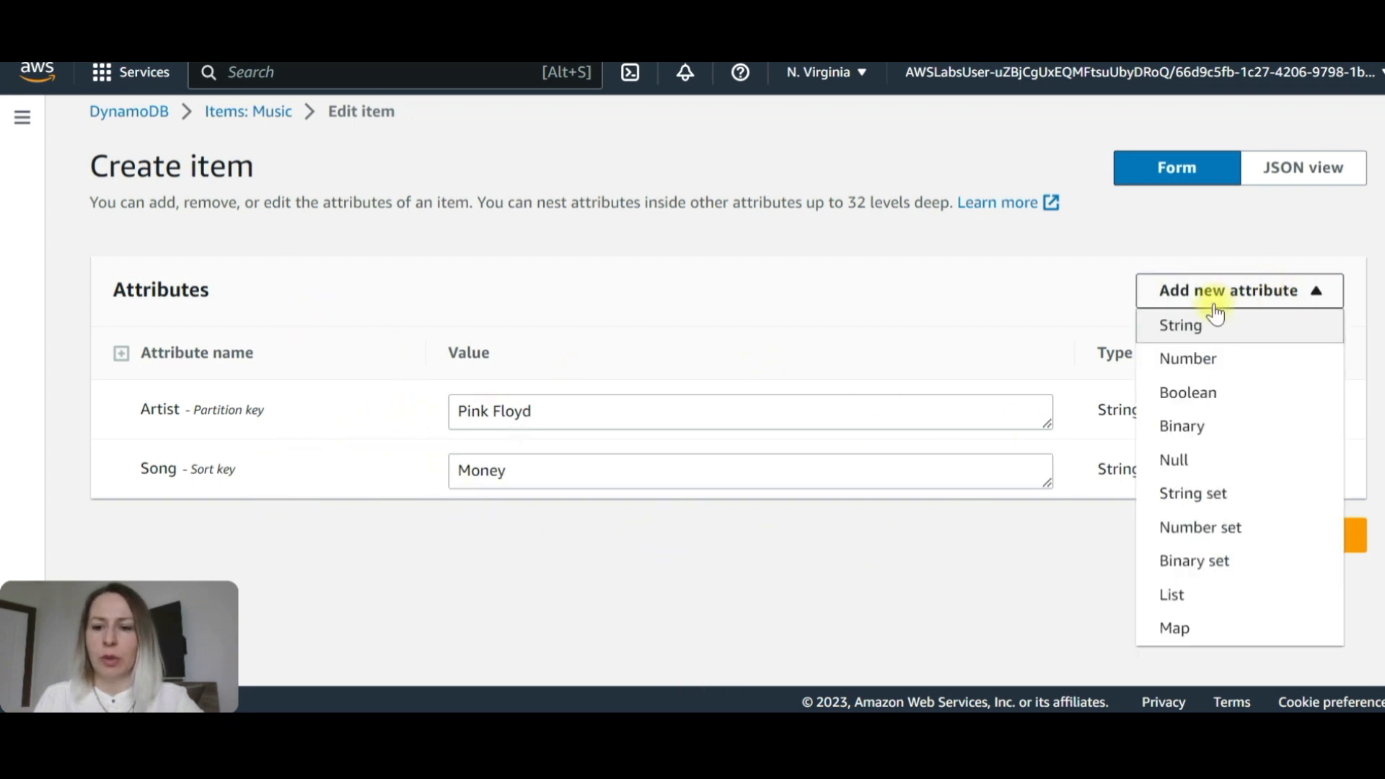
{"action": "left_click", "coordinate": [1244, 334]}
{"action": "key", "text": "Tab"}
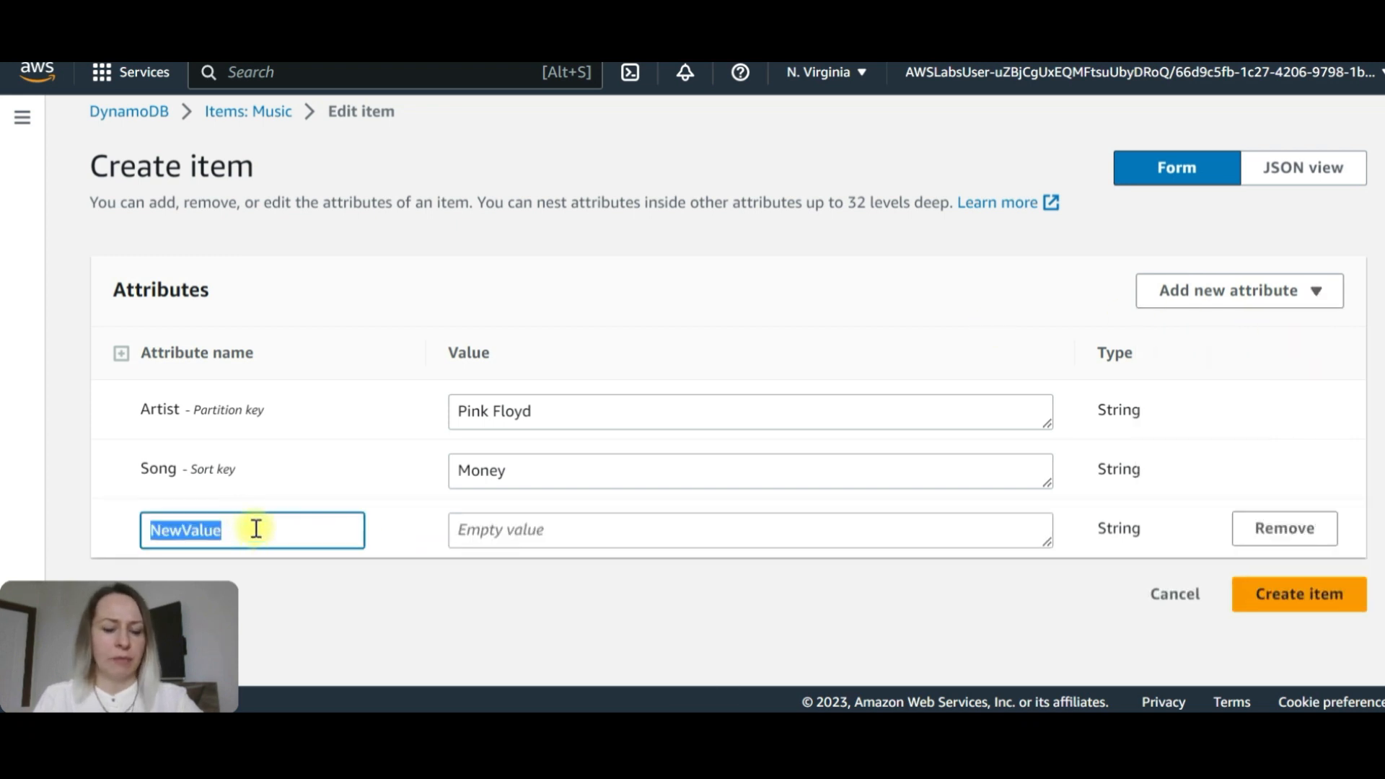
{"action": "type", "text": "Album"}
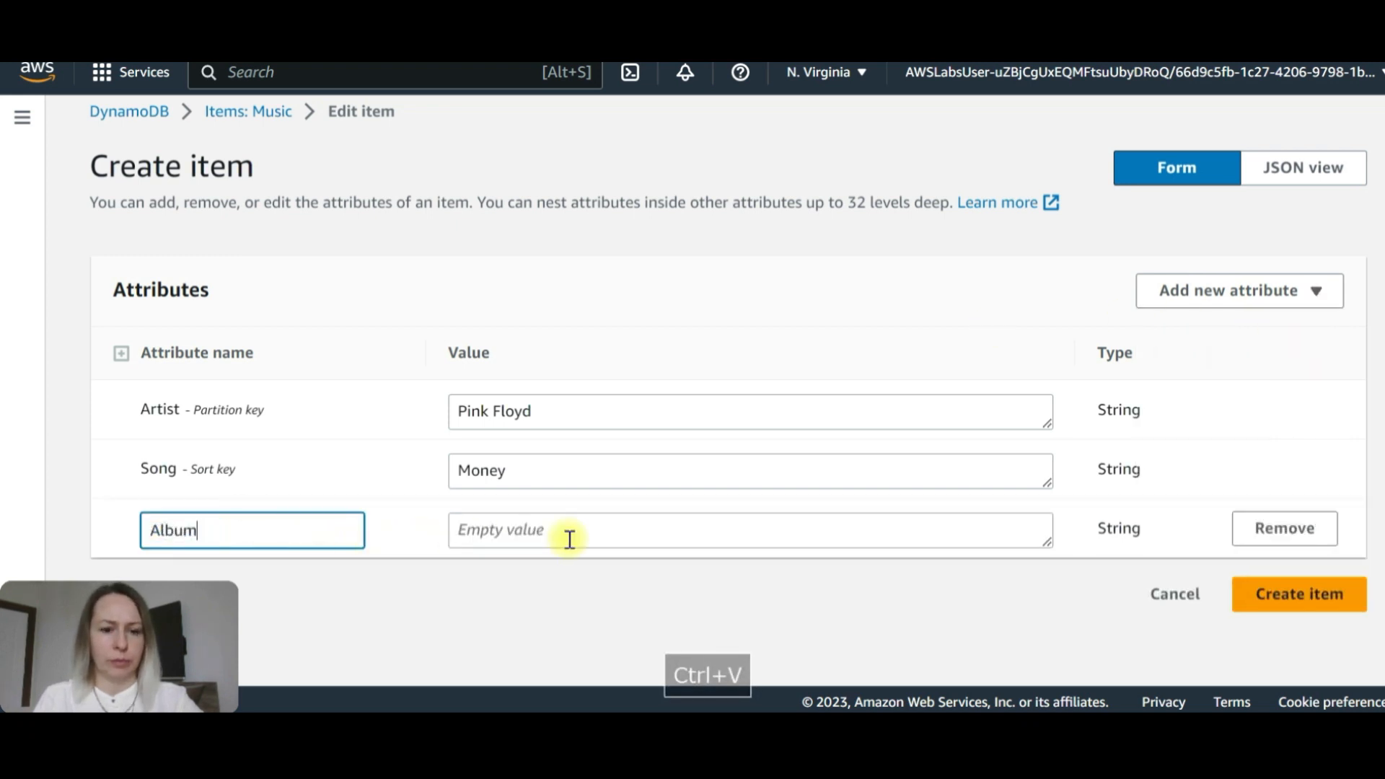
{"action": "left_click", "coordinate": [545, 531]}
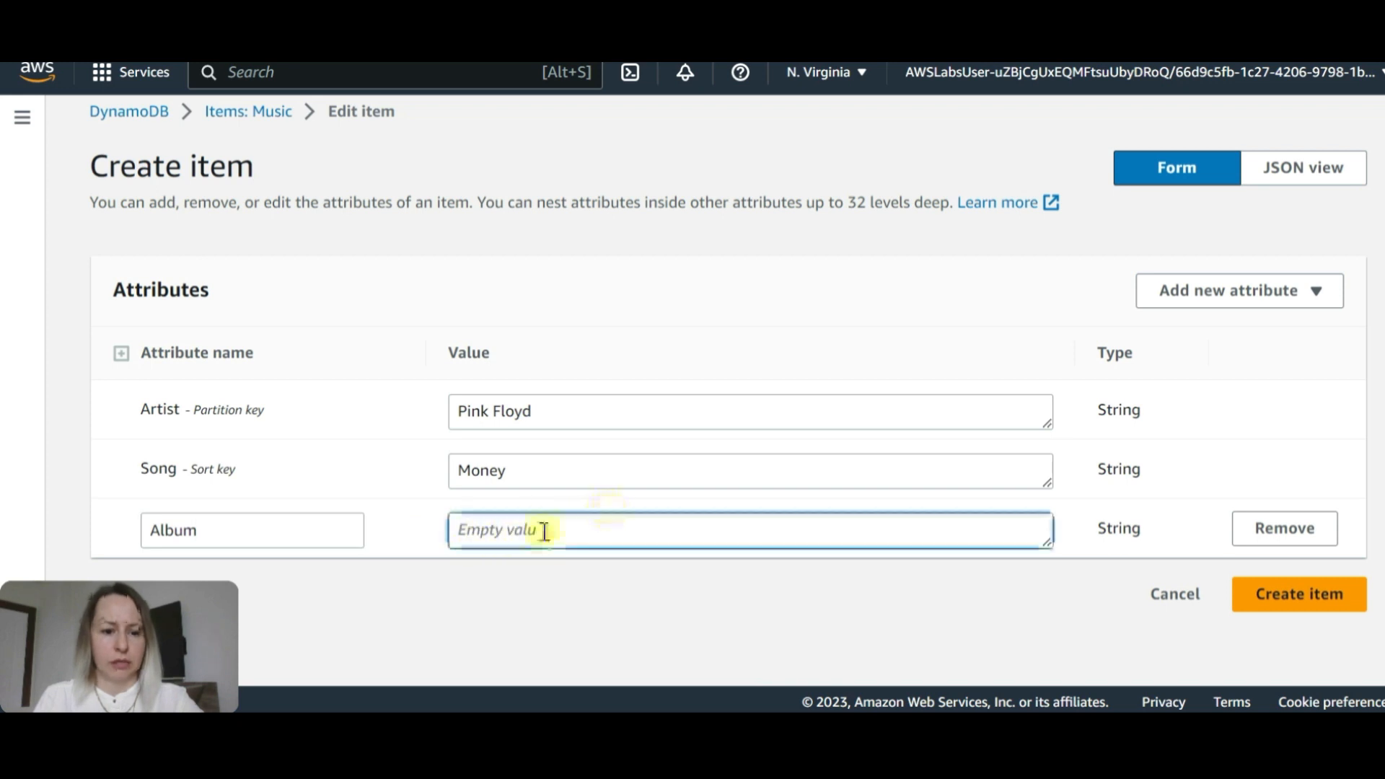
{"action": "type", "text": "The Dark Side of the Moon"}
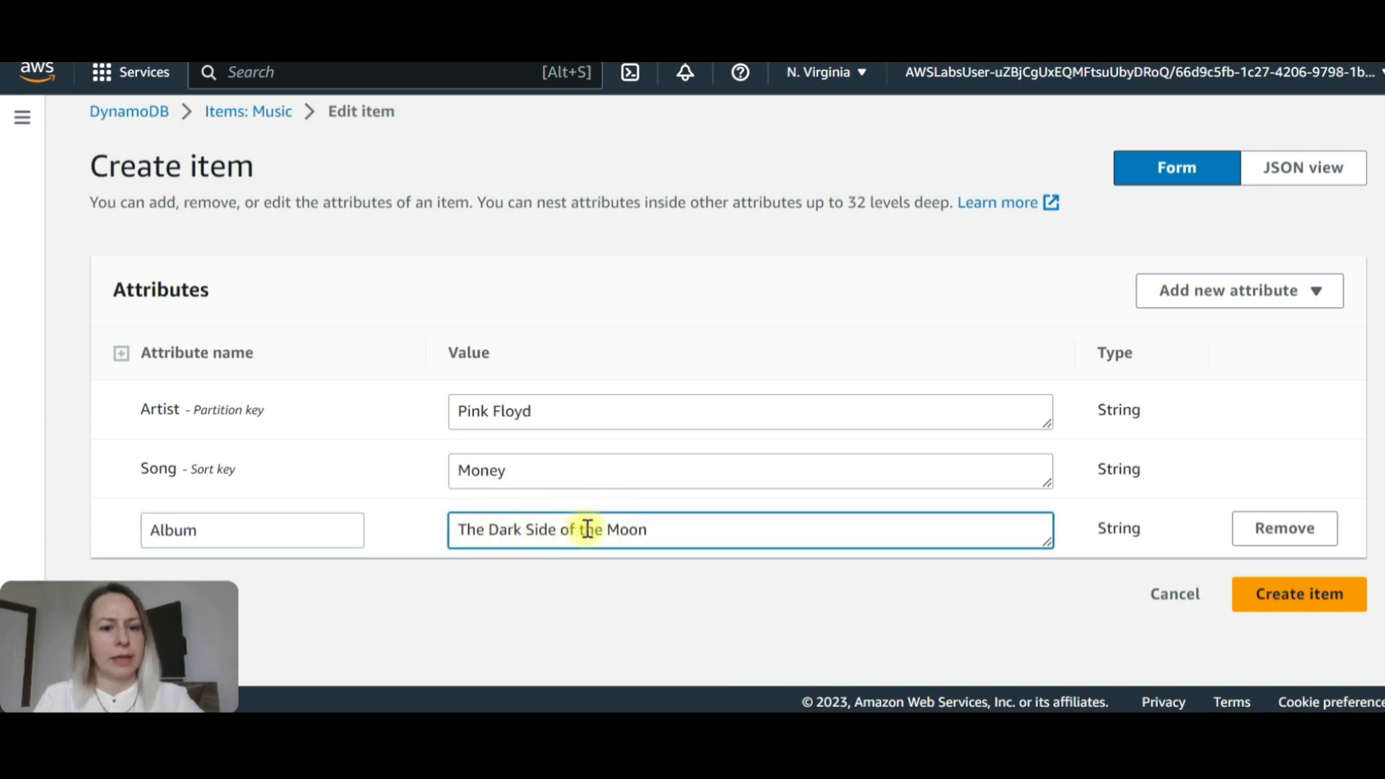
{"action": "key", "text": "Tab"}
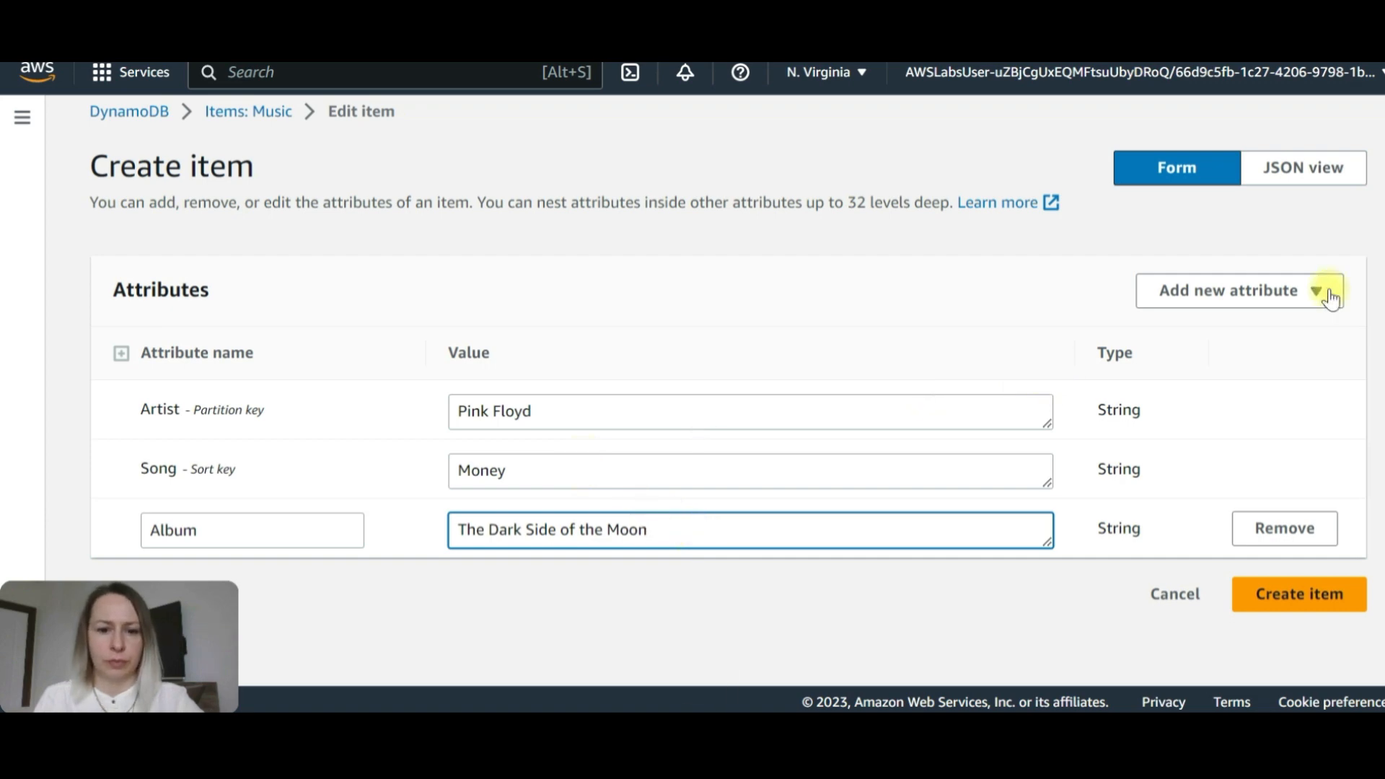
Step: Add a Number attribute named Year with the value 1973
{"action": "key", "text": "alt+Tab"}
{"action": "key", "text": "alt+Tab"}
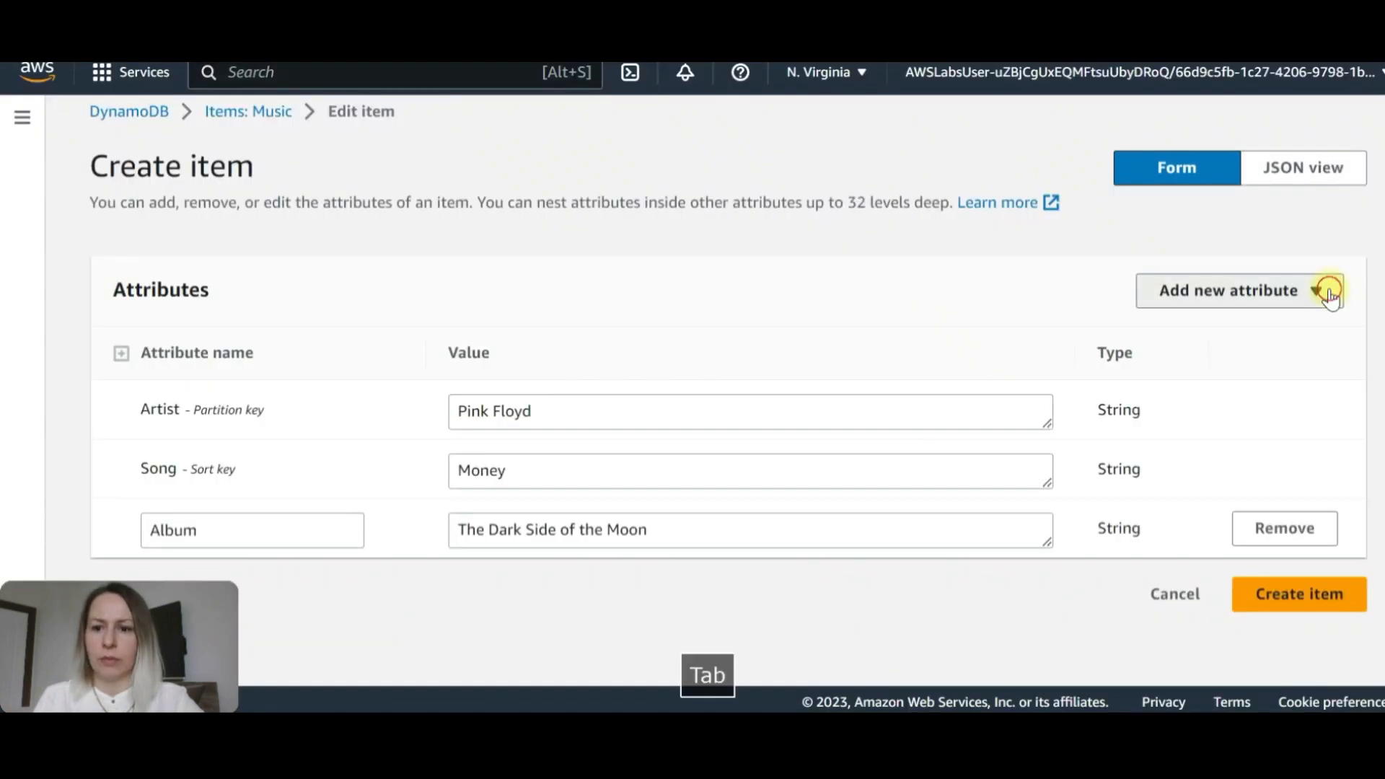
{"action": "left_click", "coordinate": [1321, 290]}
{"action": "left_click", "coordinate": [1250, 359]}
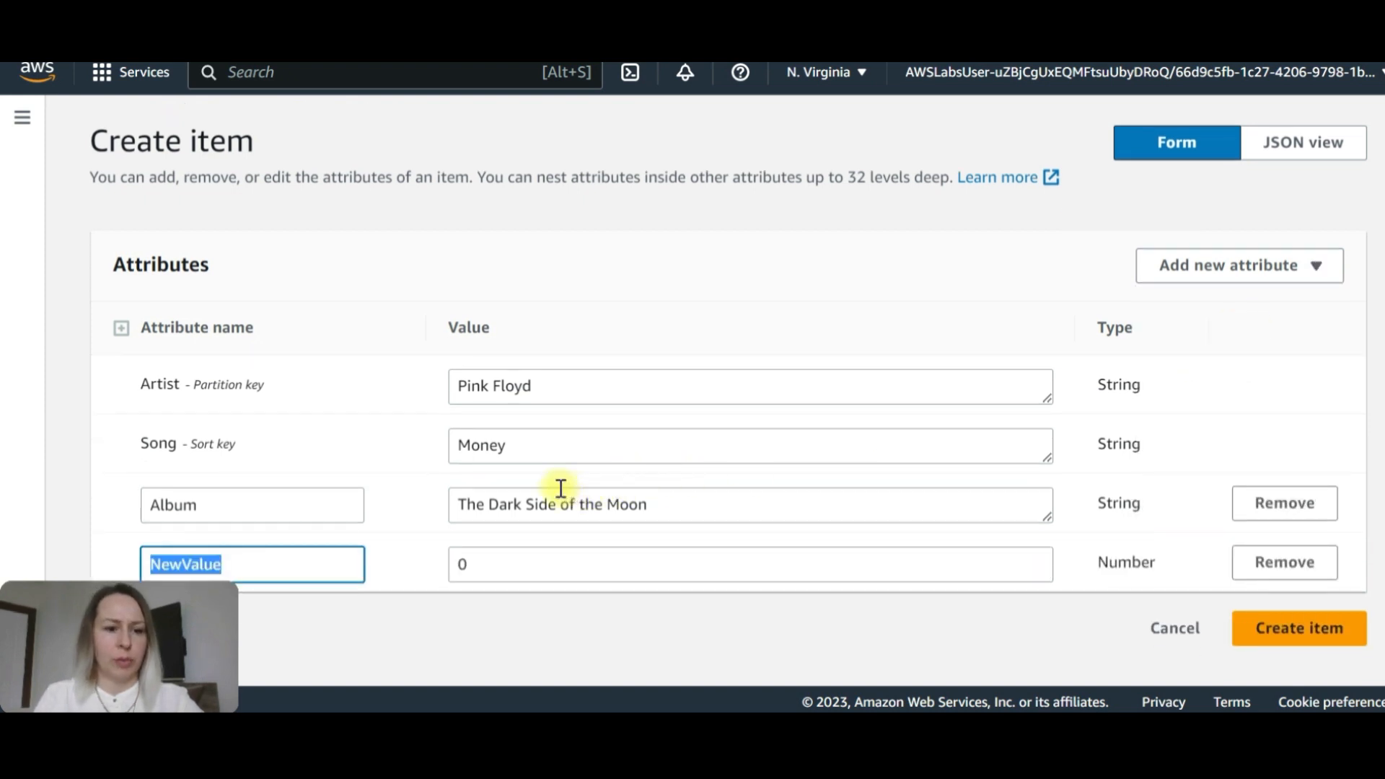
{"action": "type", "text": "Year"}
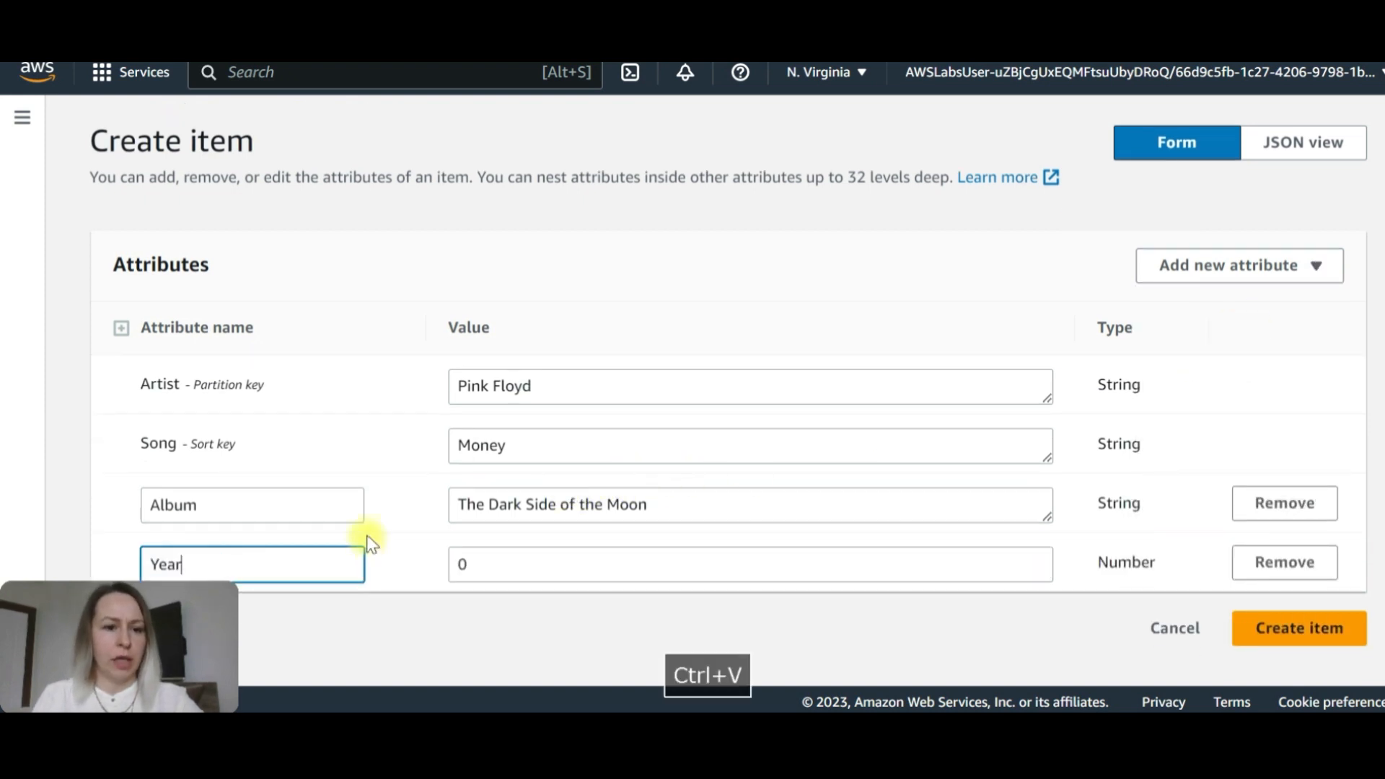
{"action": "left_click", "coordinate": [501, 562]}
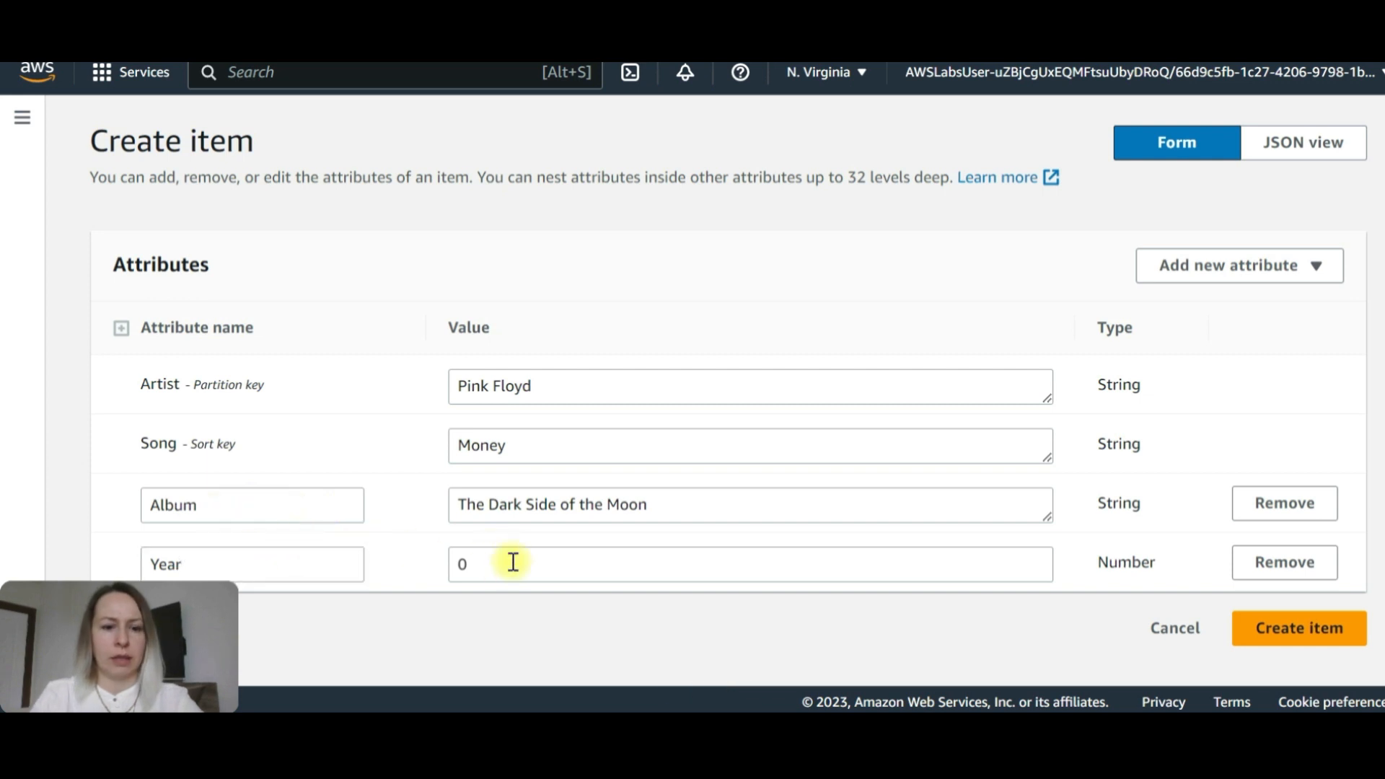
{"action": "left_click", "coordinate": [513, 562]}
{"action": "key", "text": "BackSpace"}
{"action": "type", "text": "1973"}
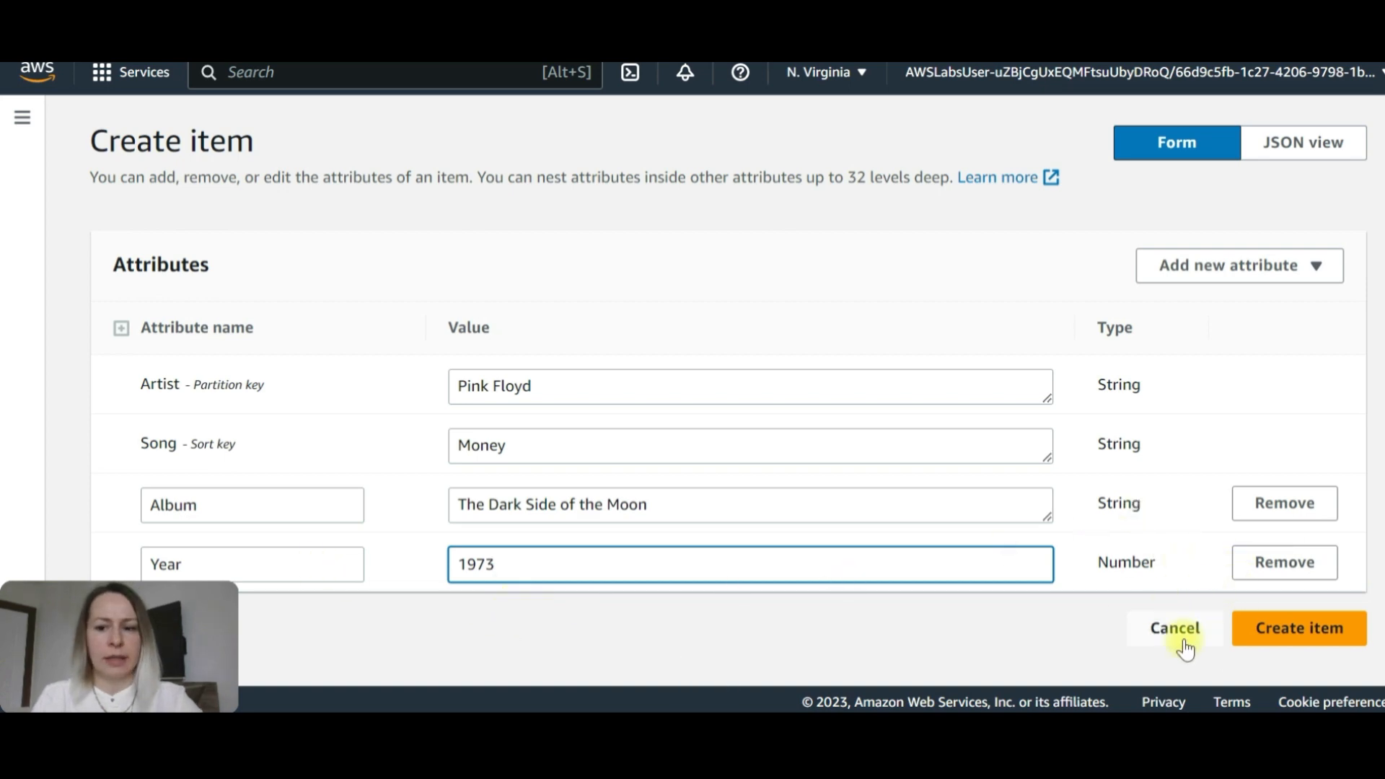
Step: Create the Pink Floyd item and check it in the Music table's item list
{"action": "left_click", "coordinate": [1300, 638]}
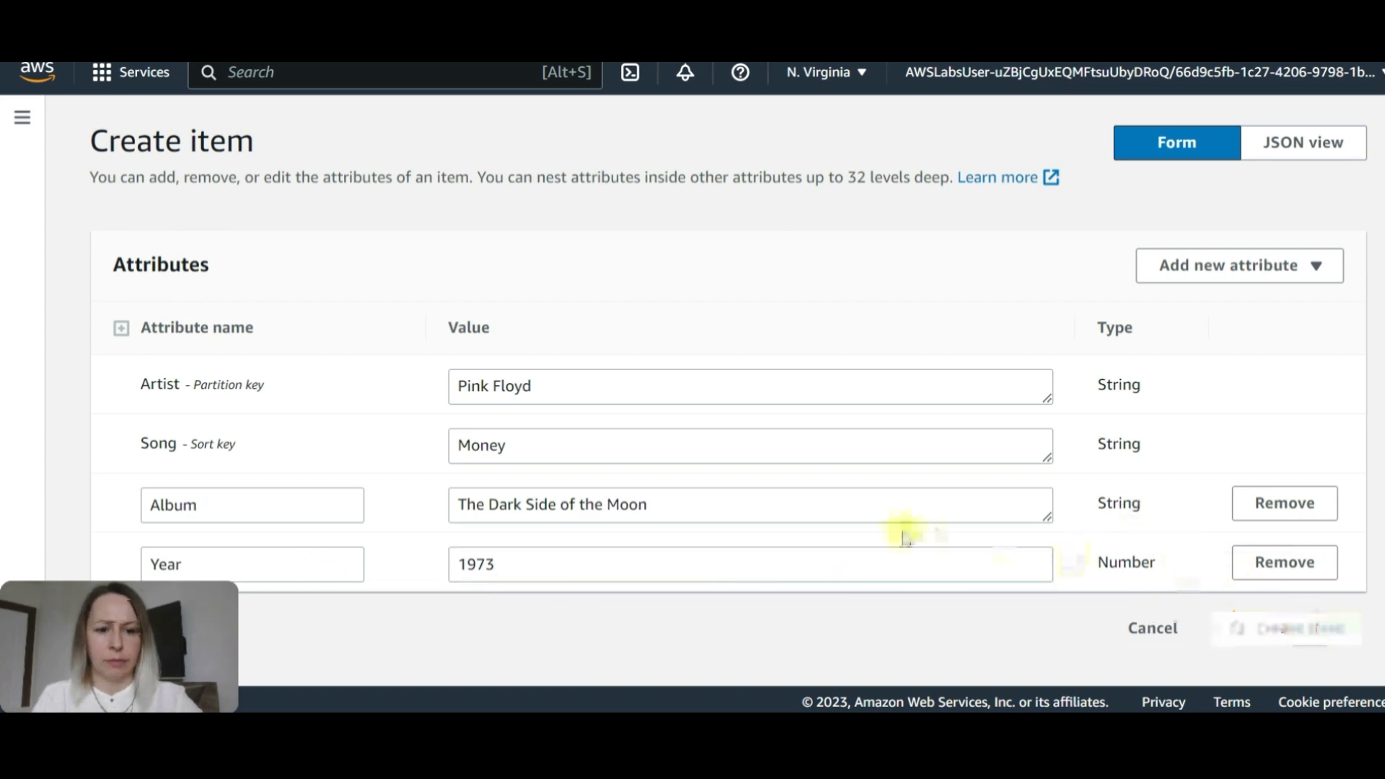
{"action": "scroll", "coordinate": [810, 505], "scroll_direction": "down", "scroll_amount": 1}
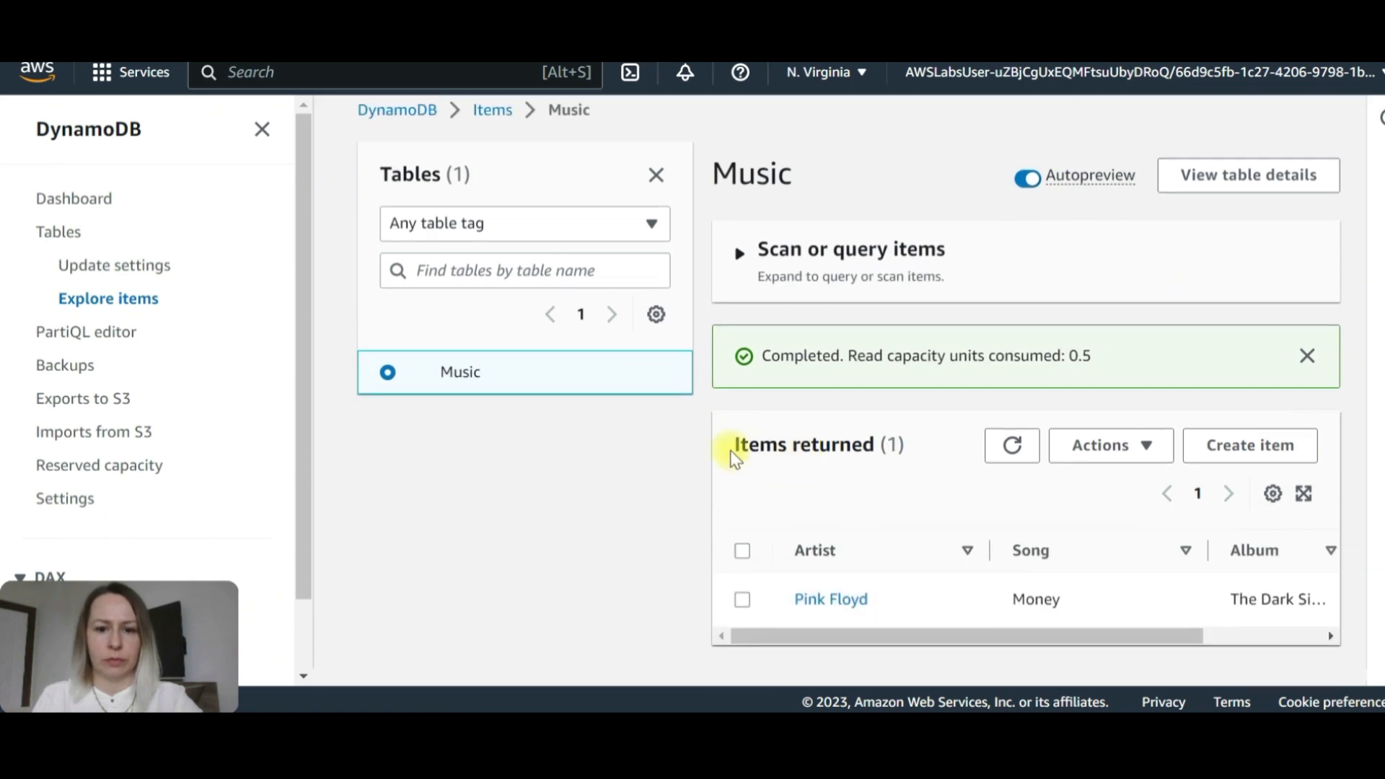
{"action": "left_click_drag", "start_coordinate": [1019, 636], "coordinate": [815, 622]}
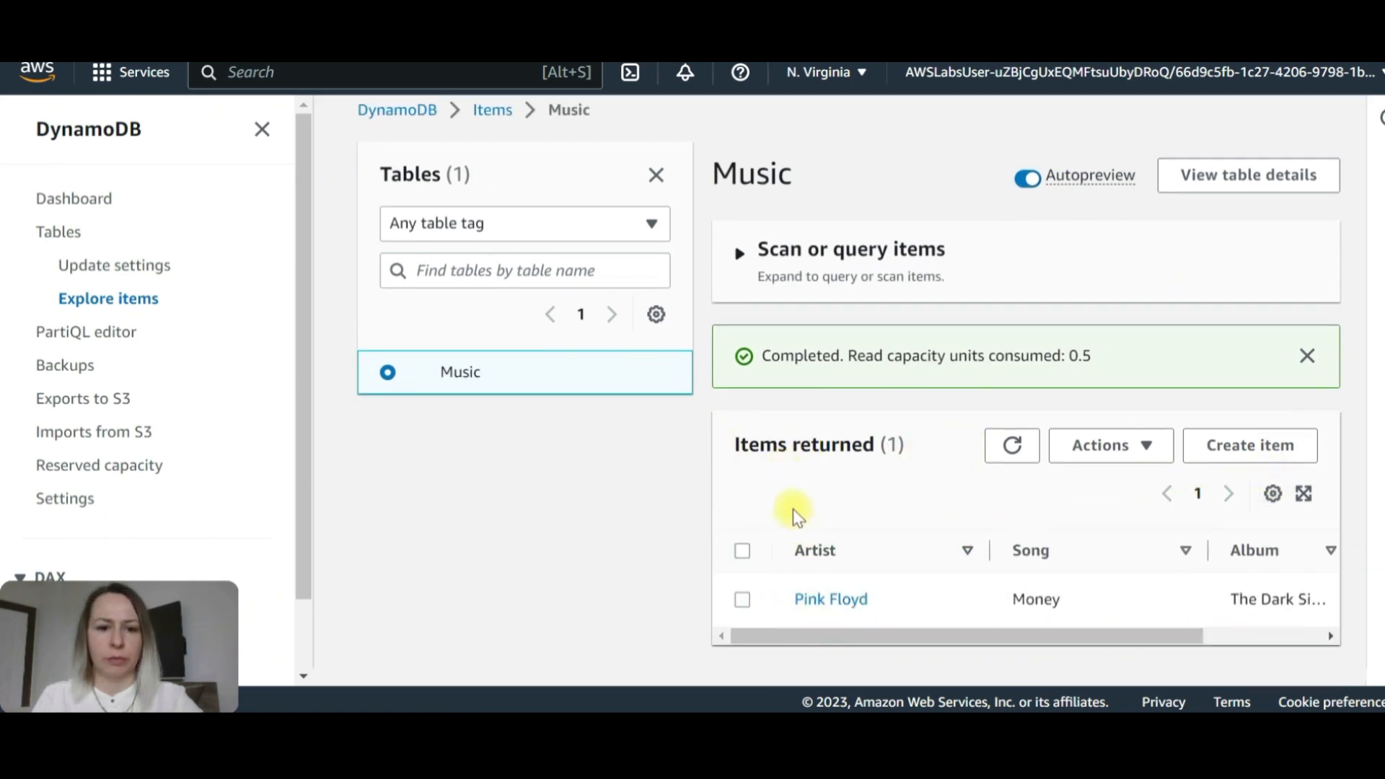
{"action": "key", "text": "Tab"}
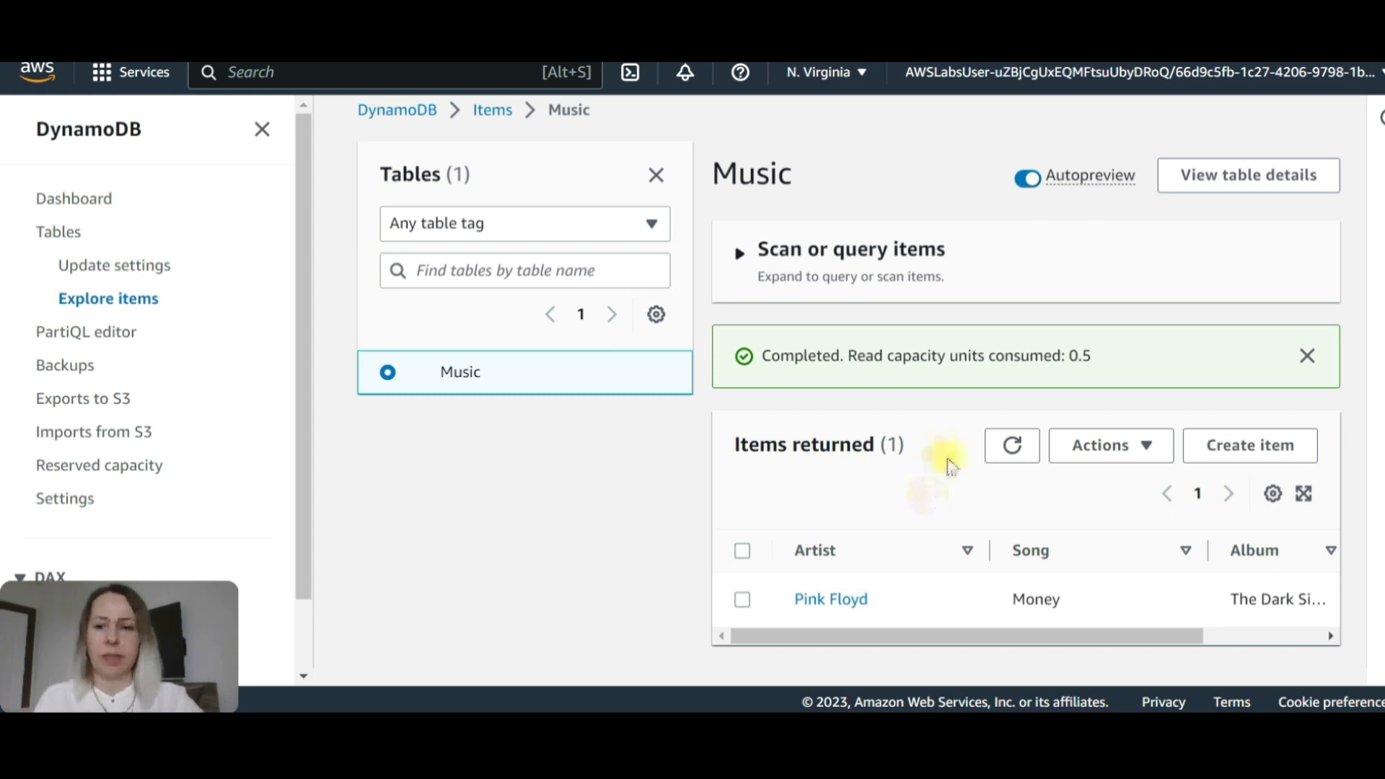
Step: Start a new item in the Music table with Artist set to John Lennon and Song set to Imagine
{"action": "left_click", "coordinate": [1262, 447]}
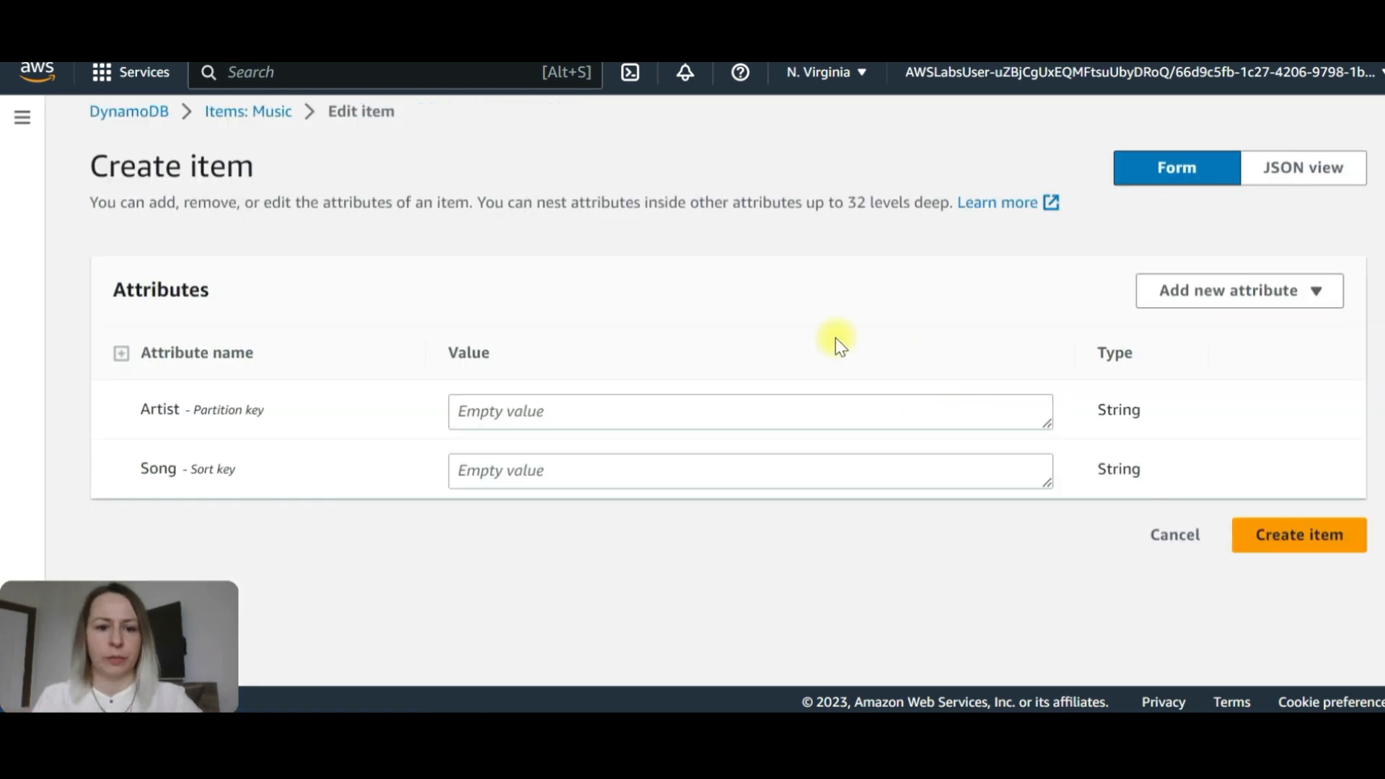
{"action": "left_click", "coordinate": [550, 419]}
{"action": "type", "text": "John Lennon"}
{"action": "key", "text": "alt+Tab"}
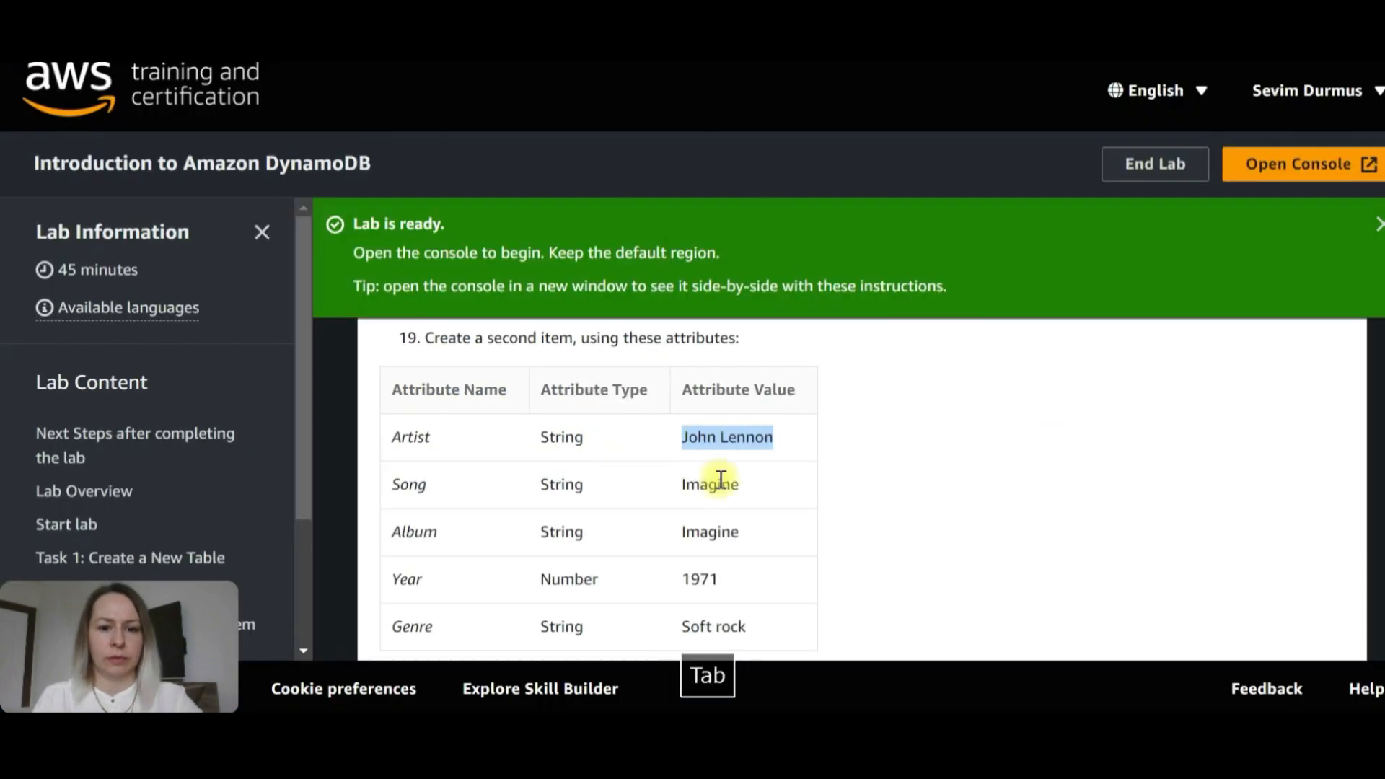
{"action": "left_click_drag", "start_coordinate": [765, 488], "coordinate": [678, 484]}
{"action": "key", "text": "ctrl+c"}
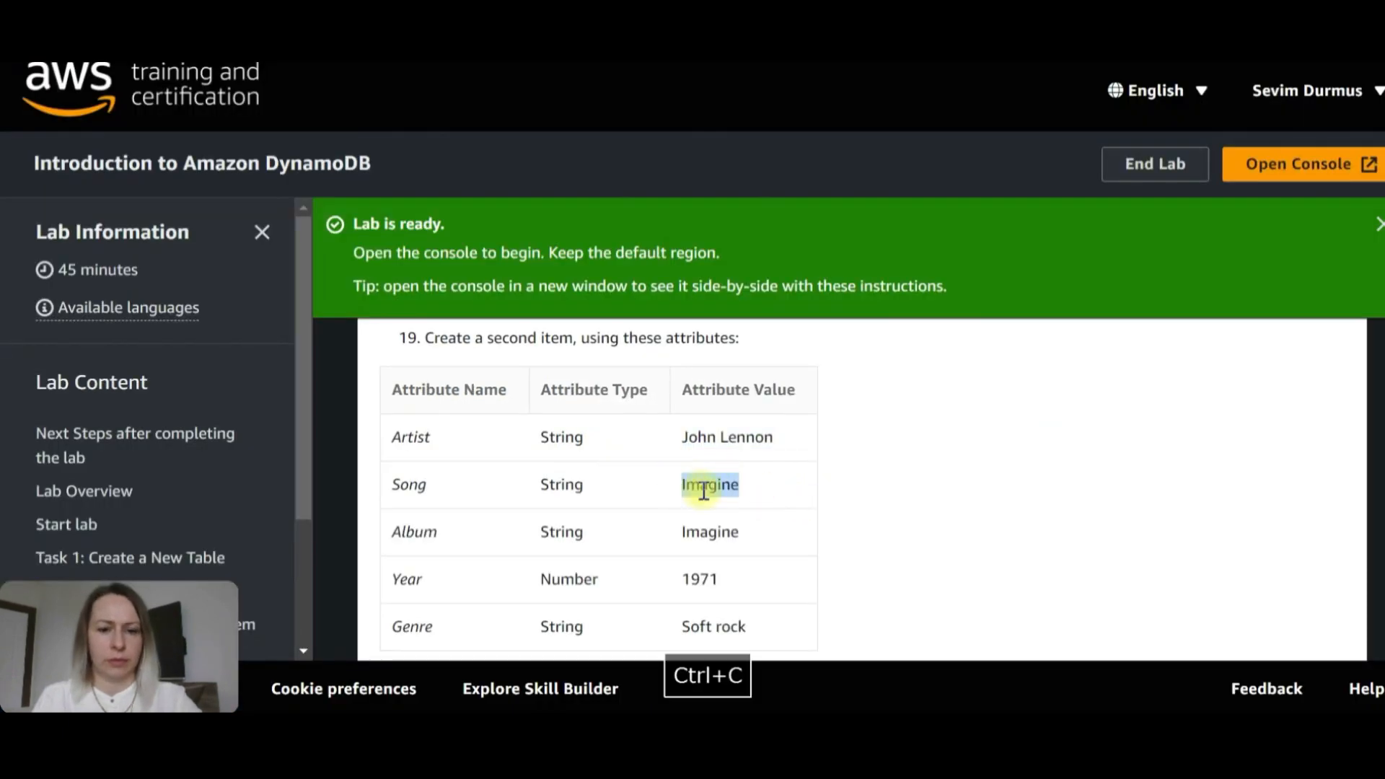
{"action": "key", "text": "alt+Tab"}
{"action": "left_click", "coordinate": [541, 469]}
{"action": "key", "text": "ctrl+v"}
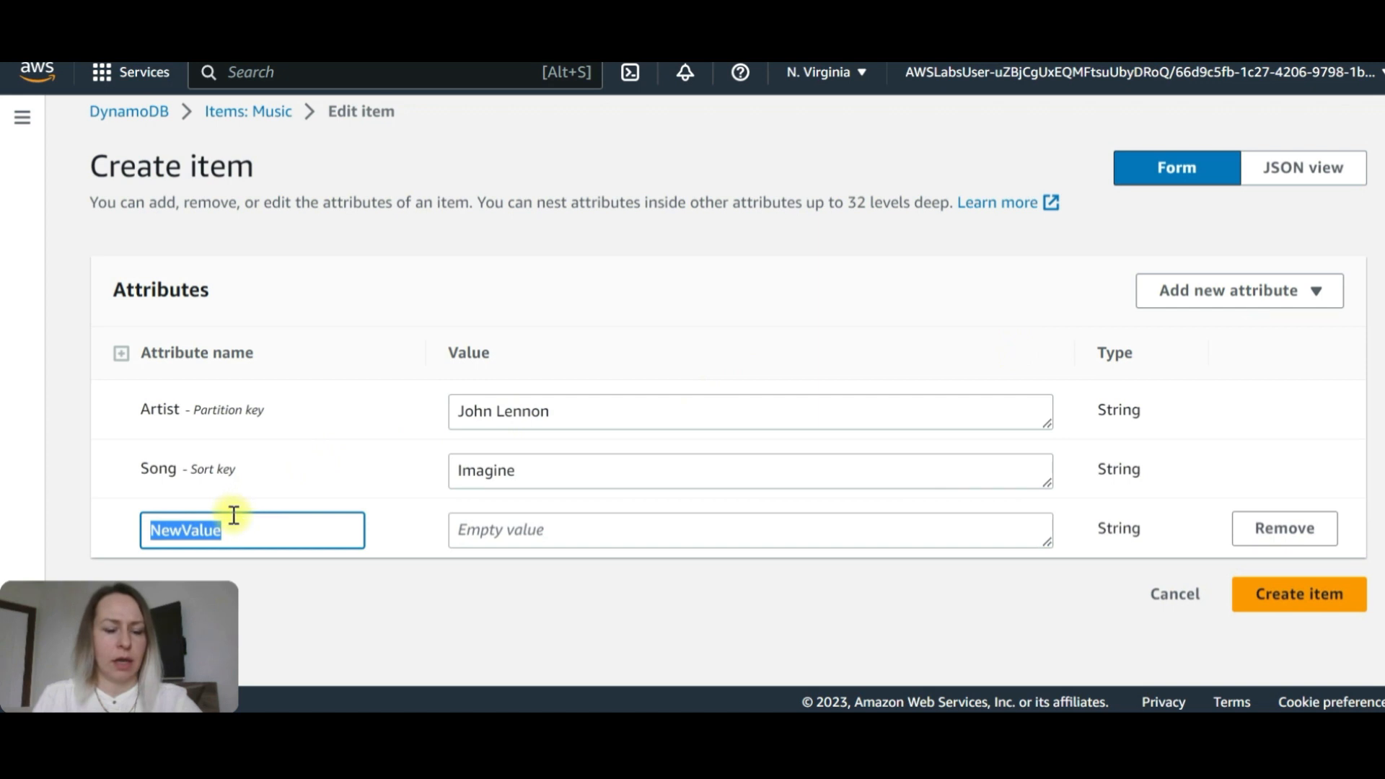
Step: Add a String attribute named Album with the value Imagine
{"action": "key", "text": "ctrl+v"}
{"action": "left_click_drag", "start_coordinate": [521, 474], "coordinate": [417, 464]}
{"action": "key", "text": "ctrl+c"}
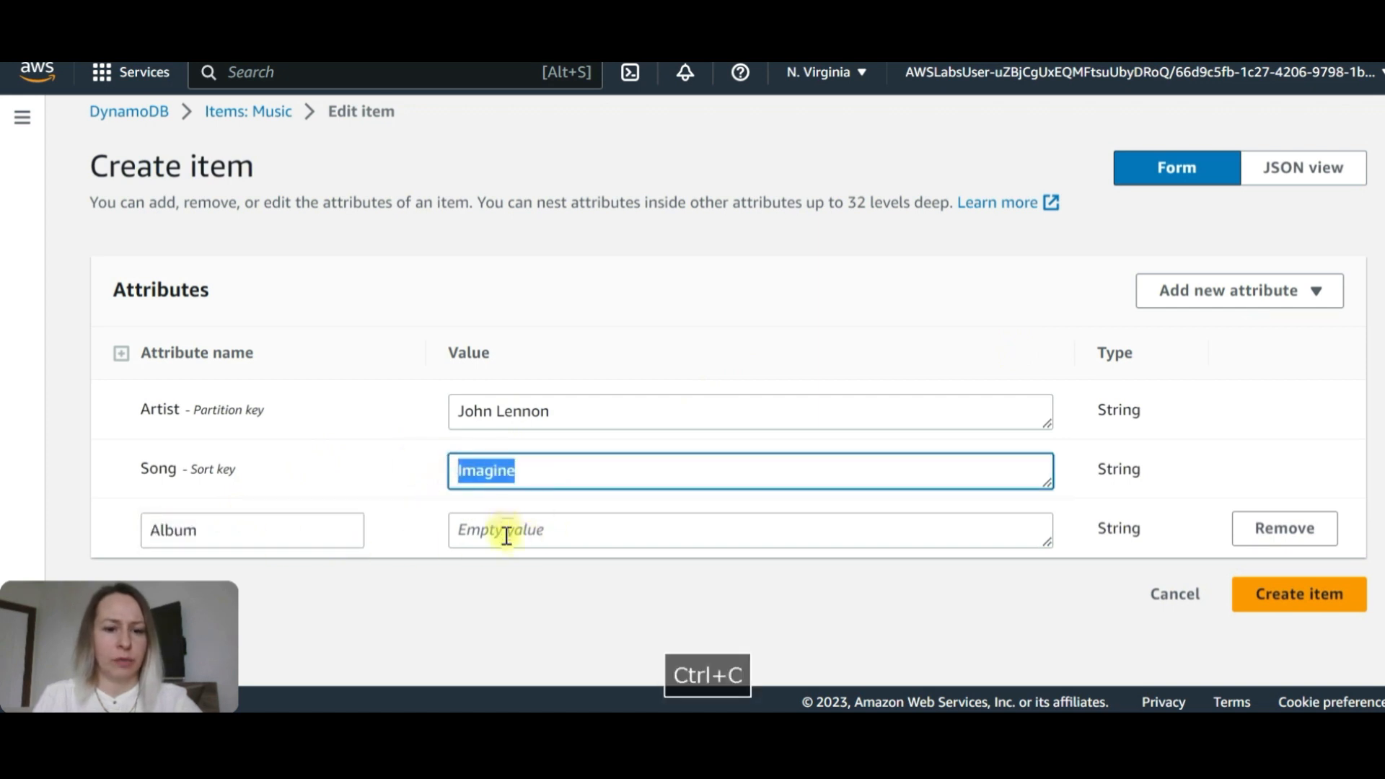
{"action": "left_click", "coordinate": [504, 532]}
{"action": "key", "text": "ctrl+v"}
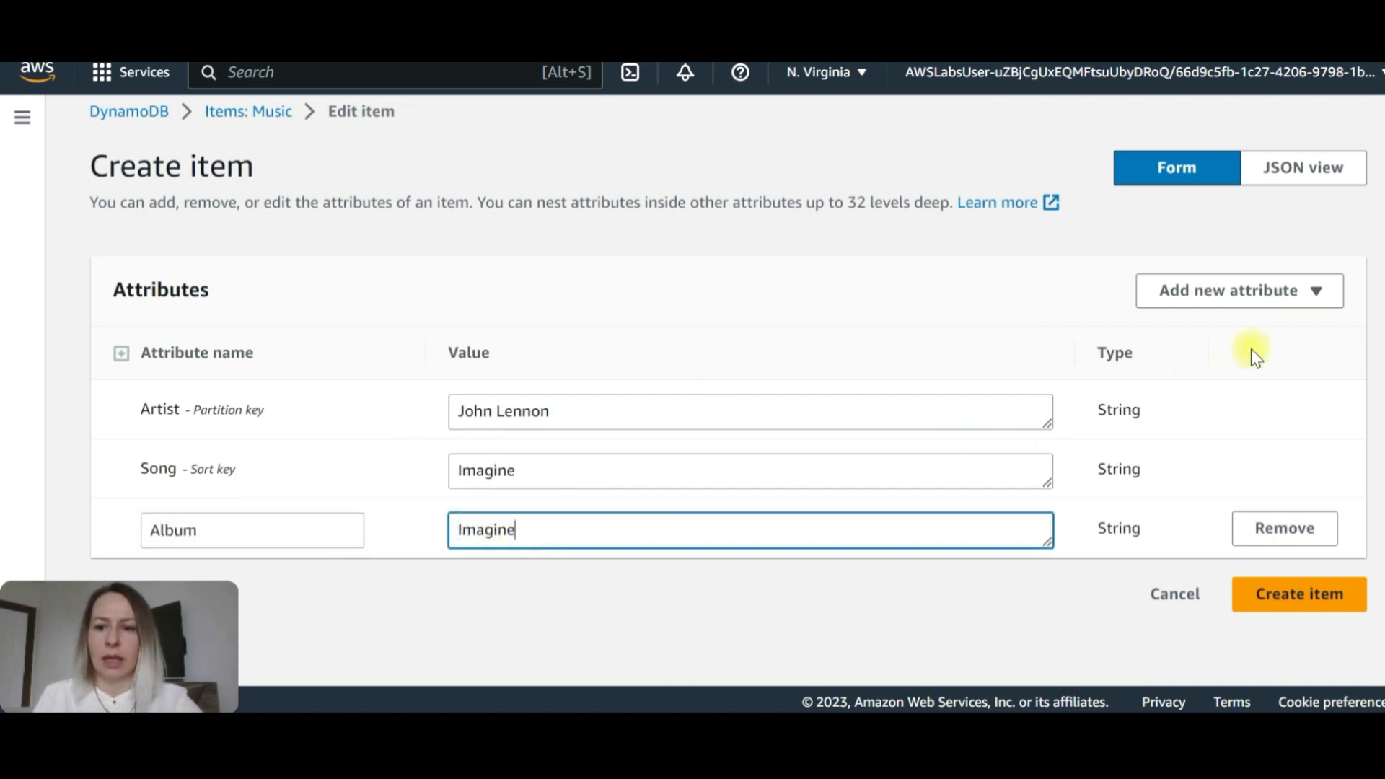
Step: Add a Number attribute named Year with the value 1971
{"action": "left_click", "coordinate": [1286, 294]}
{"action": "left_click", "coordinate": [1207, 364]}
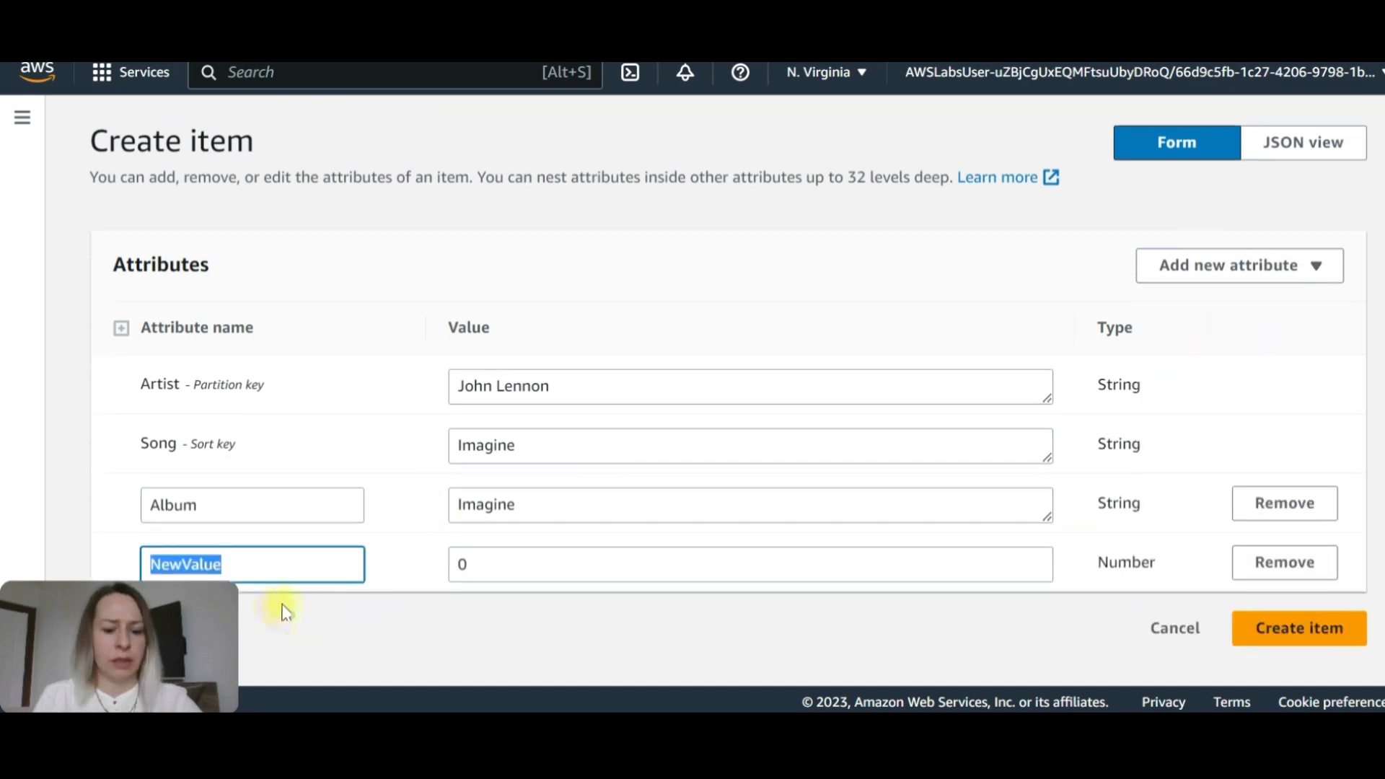
{"action": "type", "text": "Year"}
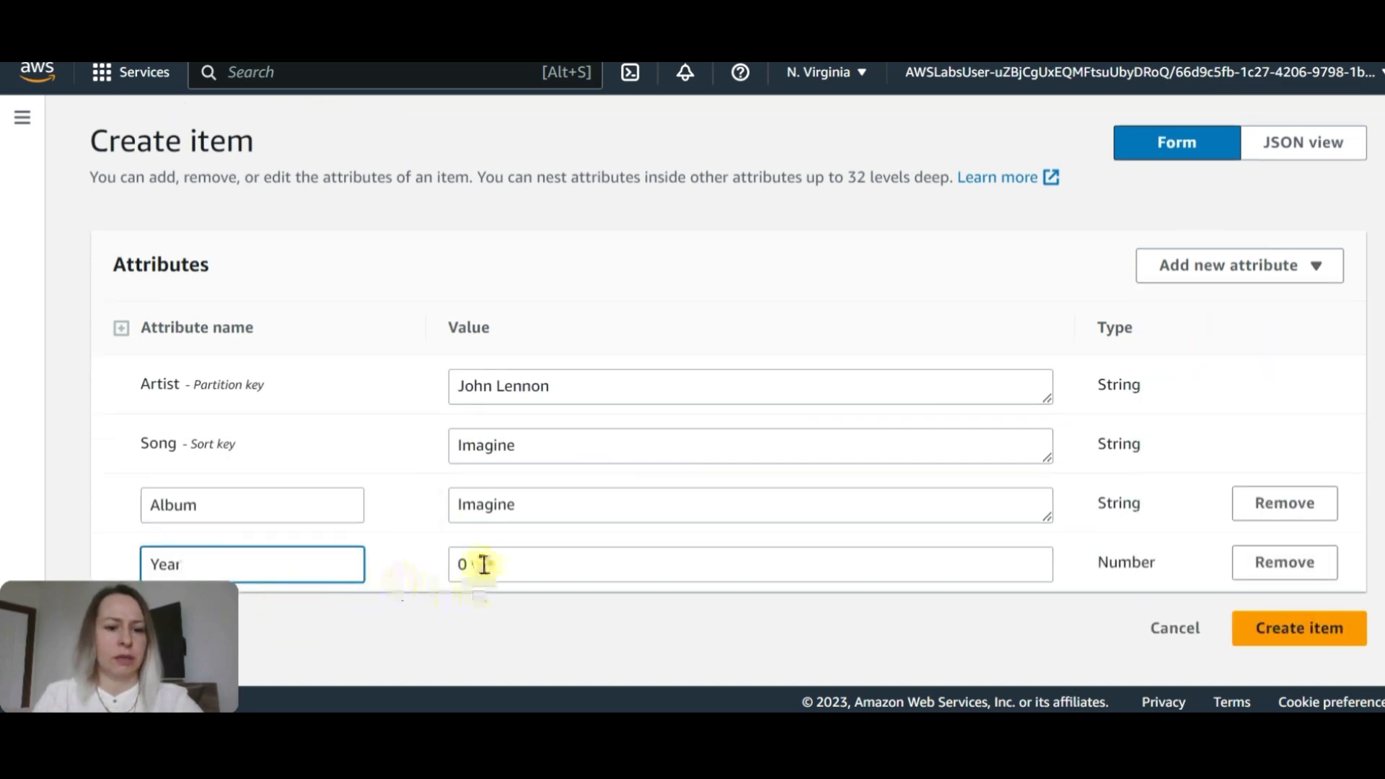
{"action": "left_click", "coordinate": [479, 564]}
{"action": "key", "text": "ctrl+v"}
{"action": "key", "text": "Home"}
{"action": "key", "text": "BackSpace"}
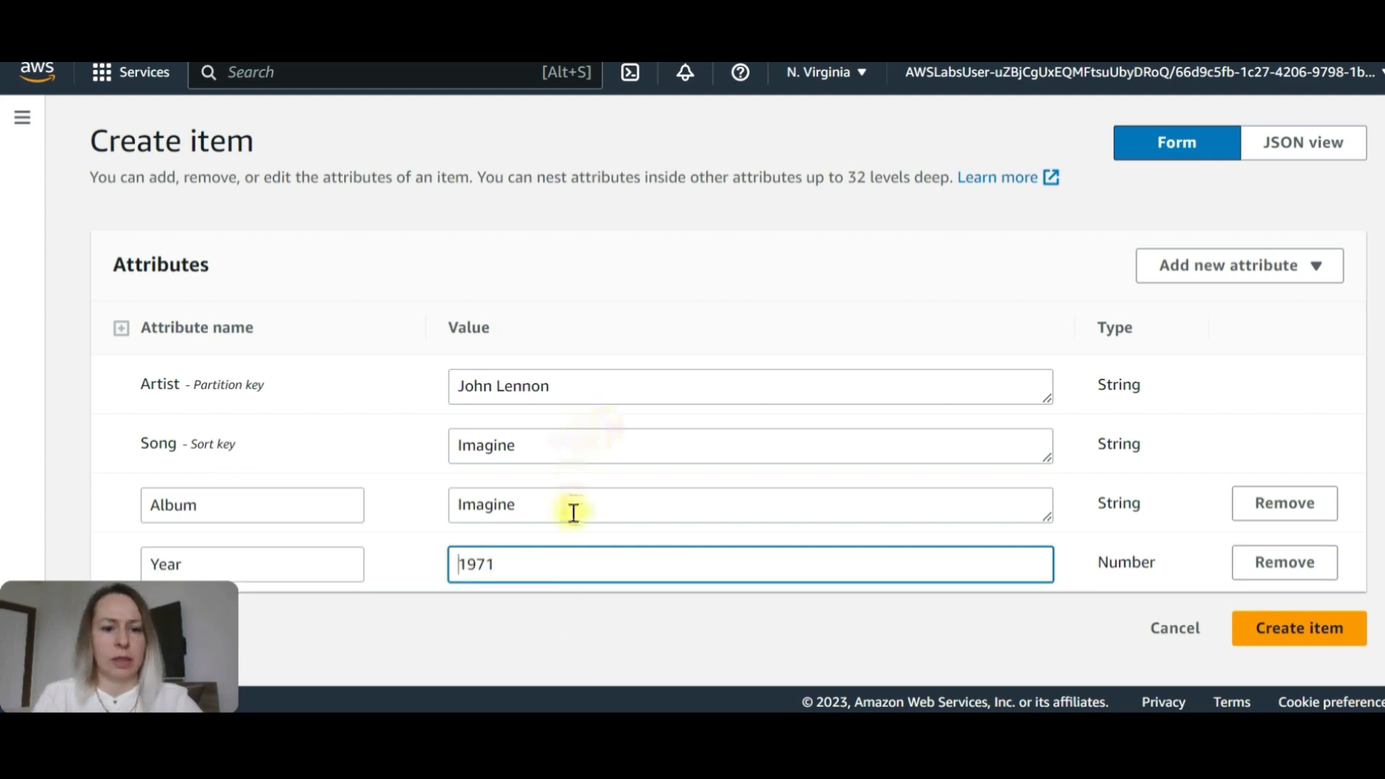
Step: Add a String attribute named Genre with the value Soft rock and create the John Lennon item
{"action": "key", "text": "Tab"}
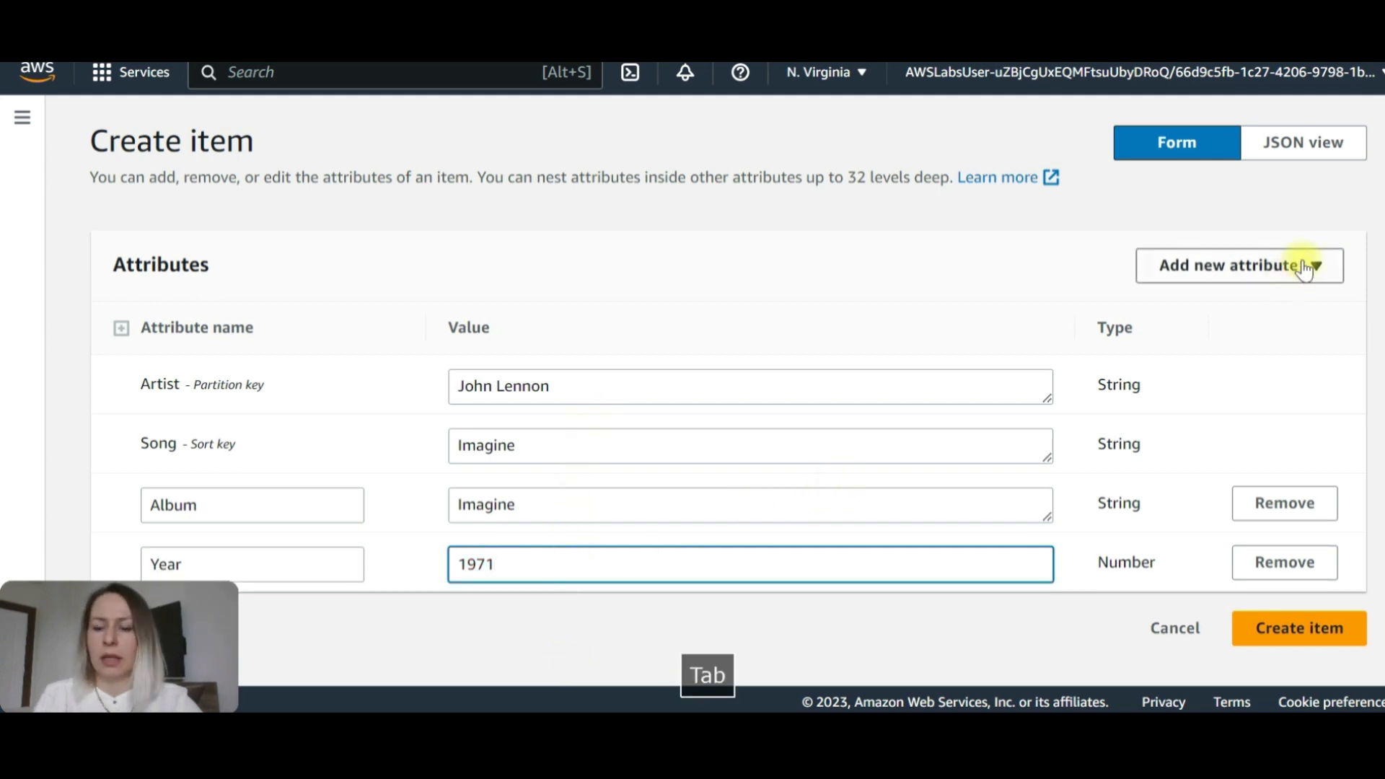
{"action": "left_click", "coordinate": [1292, 265]}
{"action": "left_click", "coordinate": [1210, 312]}
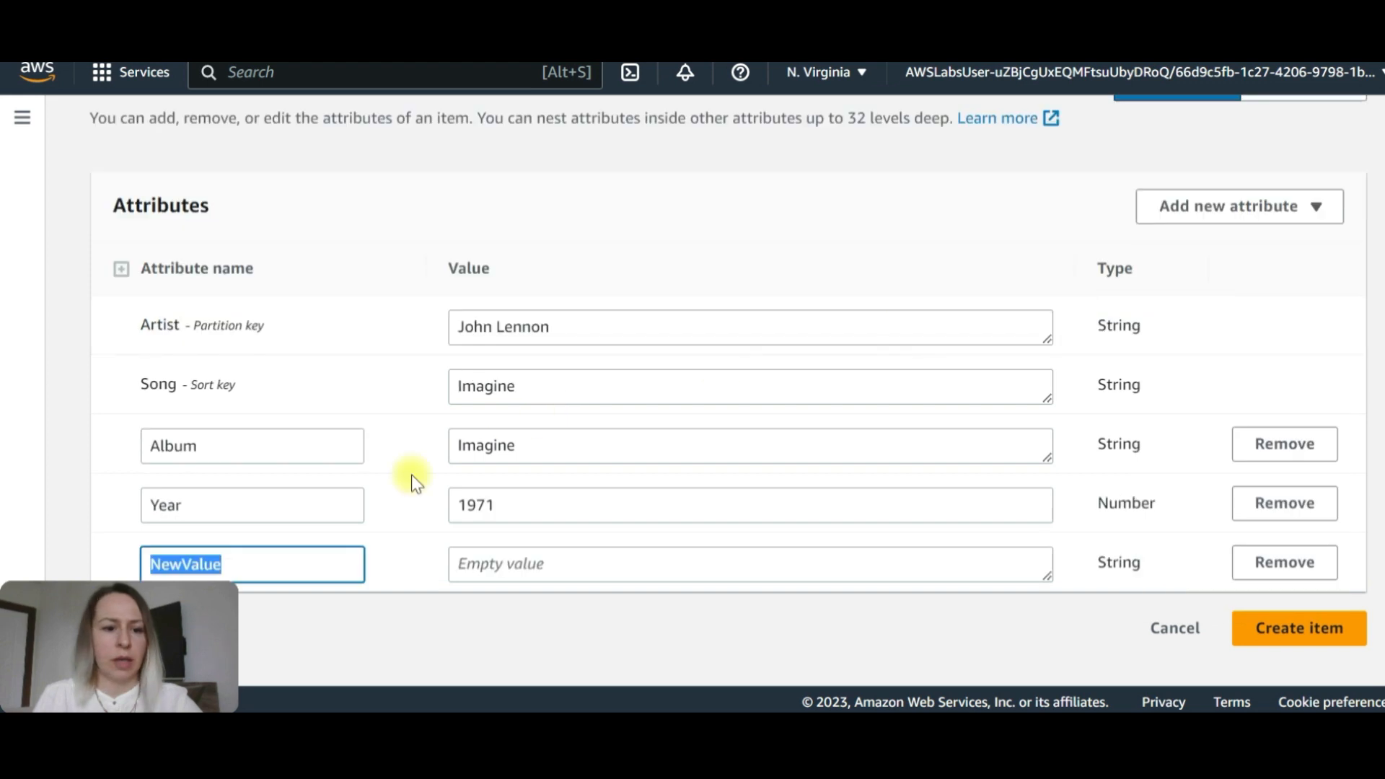
{"action": "key", "text": "ctrl+v"}
{"action": "left_click", "coordinate": [557, 568]}
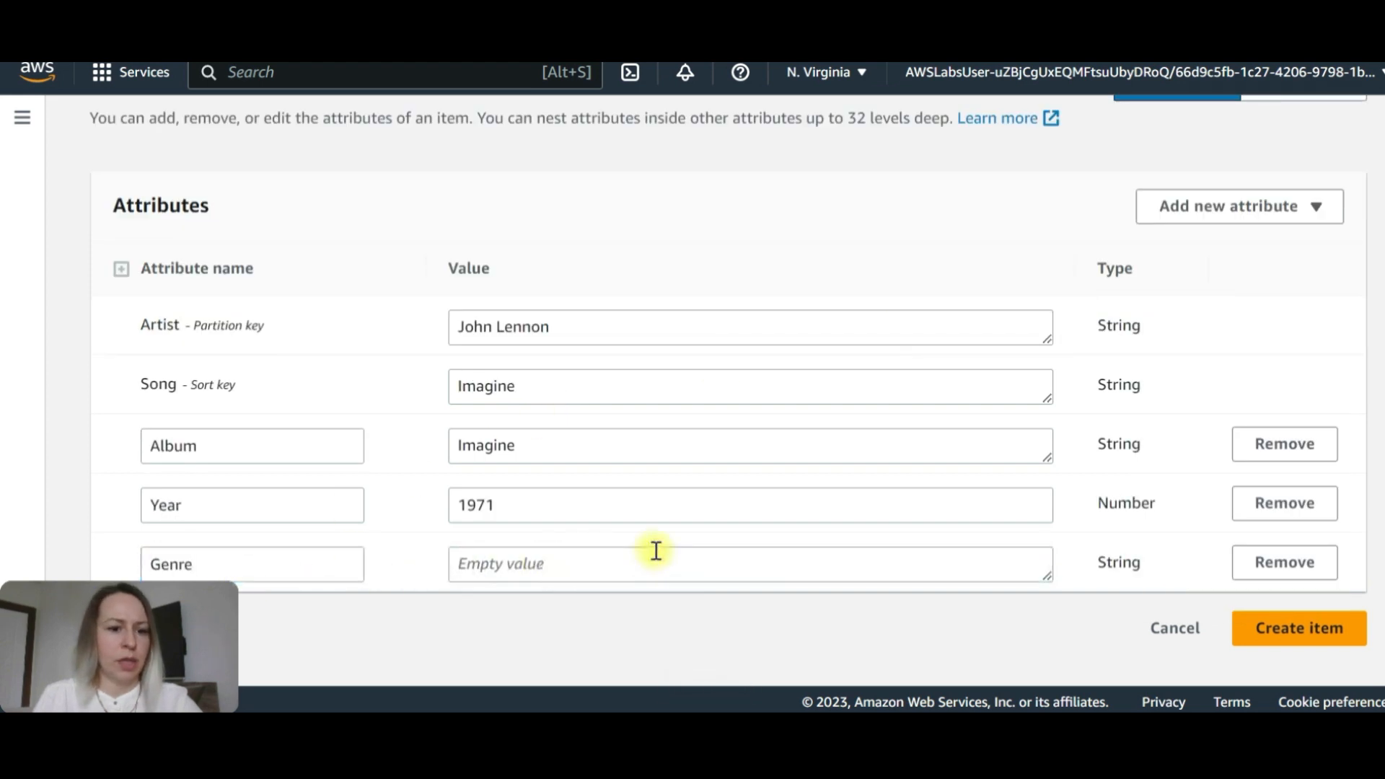
{"action": "key", "text": "Tab"}
{"action": "key", "text": "ctrl+v"}
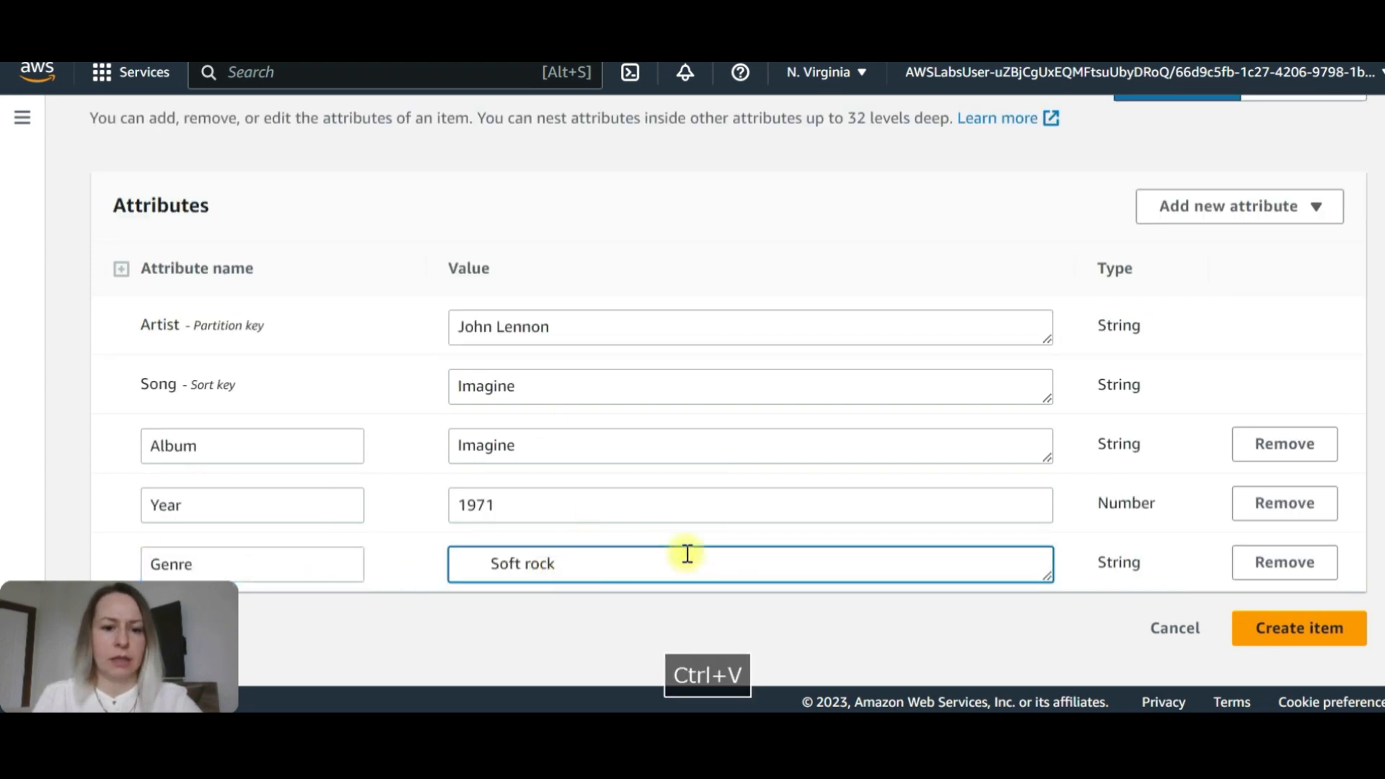
{"action": "left_click", "coordinate": [495, 567]}
{"action": "key", "text": "BackSpace"}
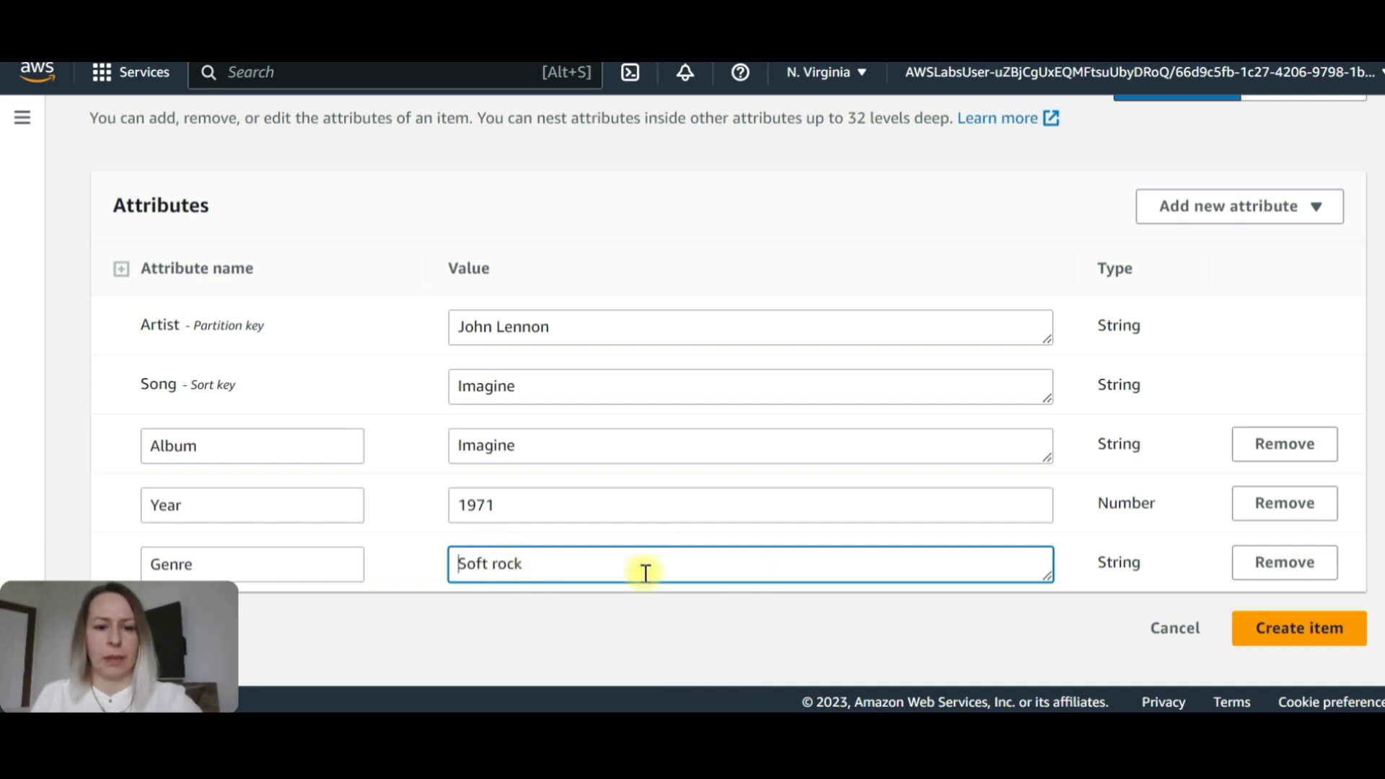
{"action": "left_click", "coordinate": [1296, 628]}
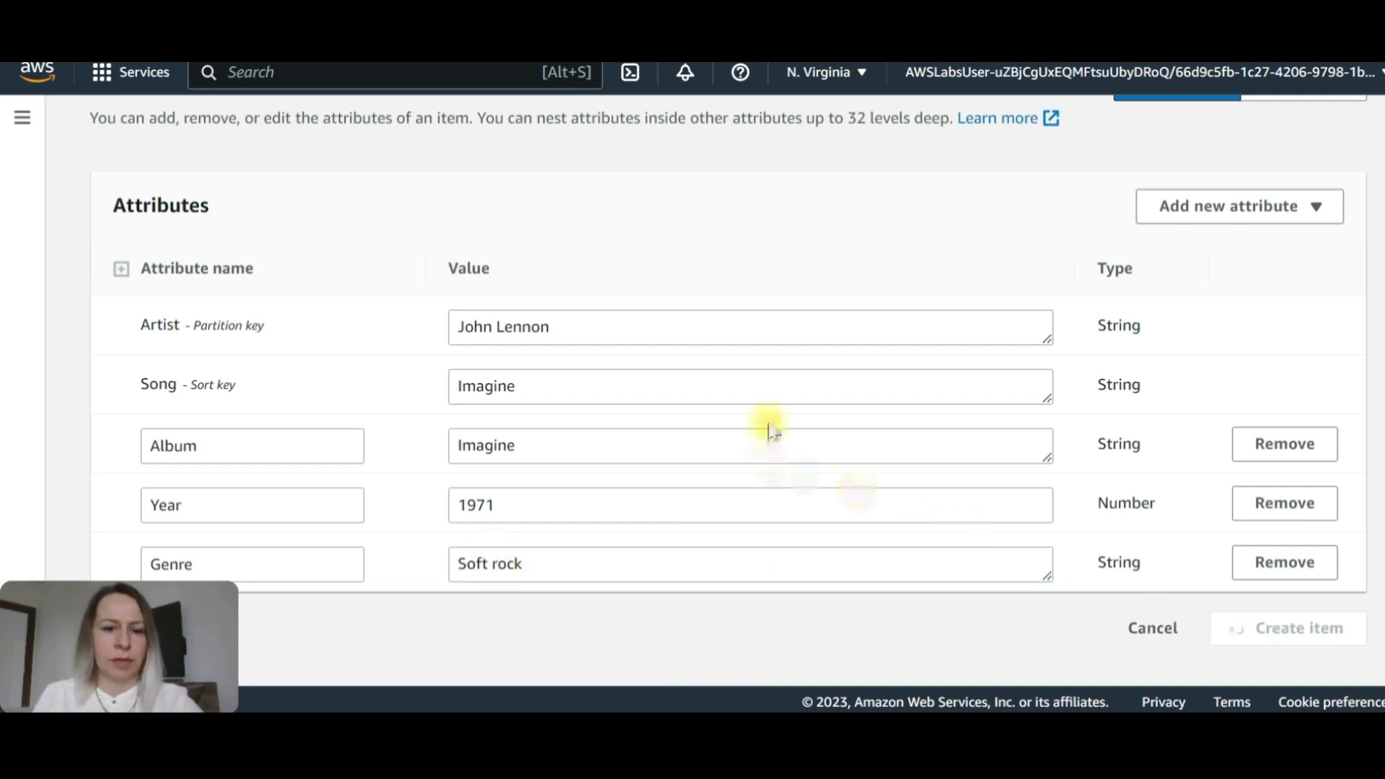
{"action": "scroll", "coordinate": [820, 466], "scroll_direction": "down", "scroll_amount": 1}
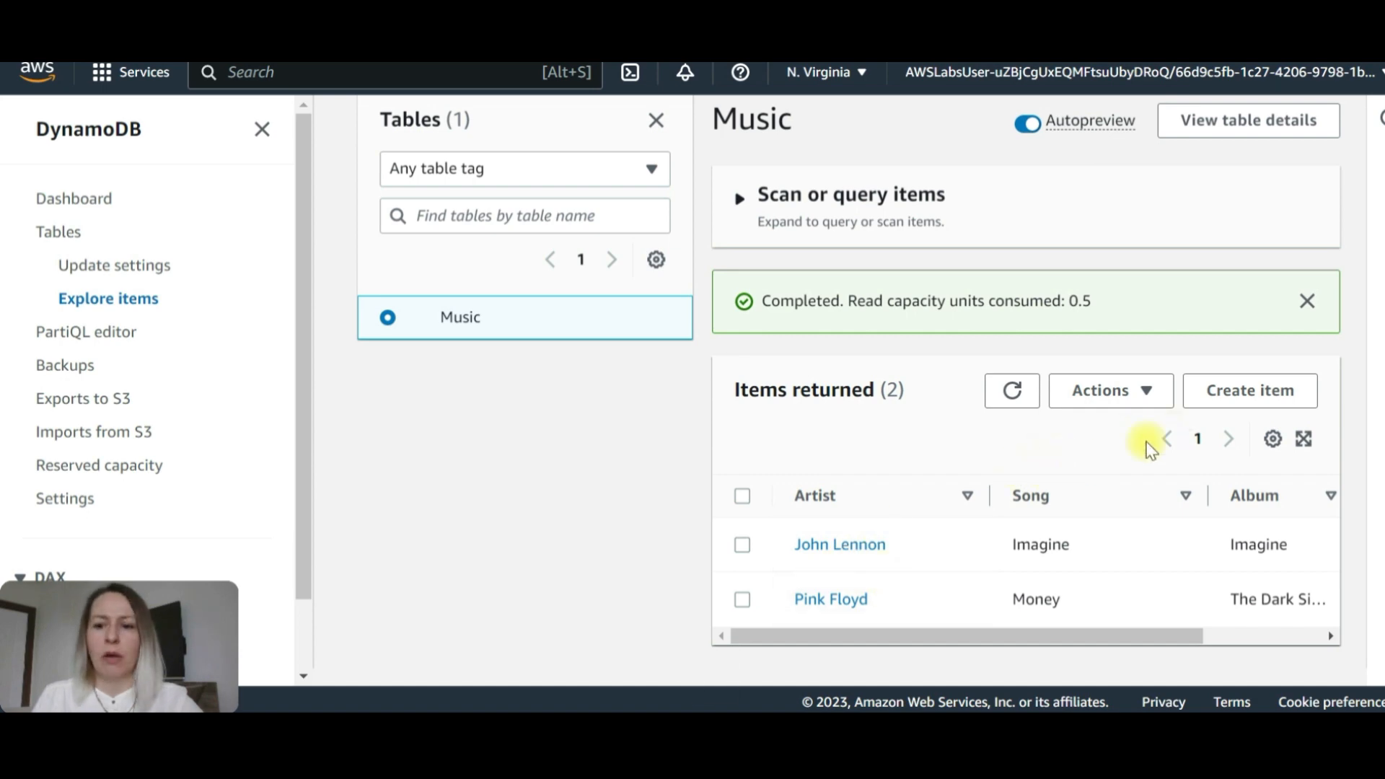
Step: Start another item in the Music table with Artist set to Psy and Song set to Gangnam Style
{"action": "left_click", "coordinate": [1247, 396]}
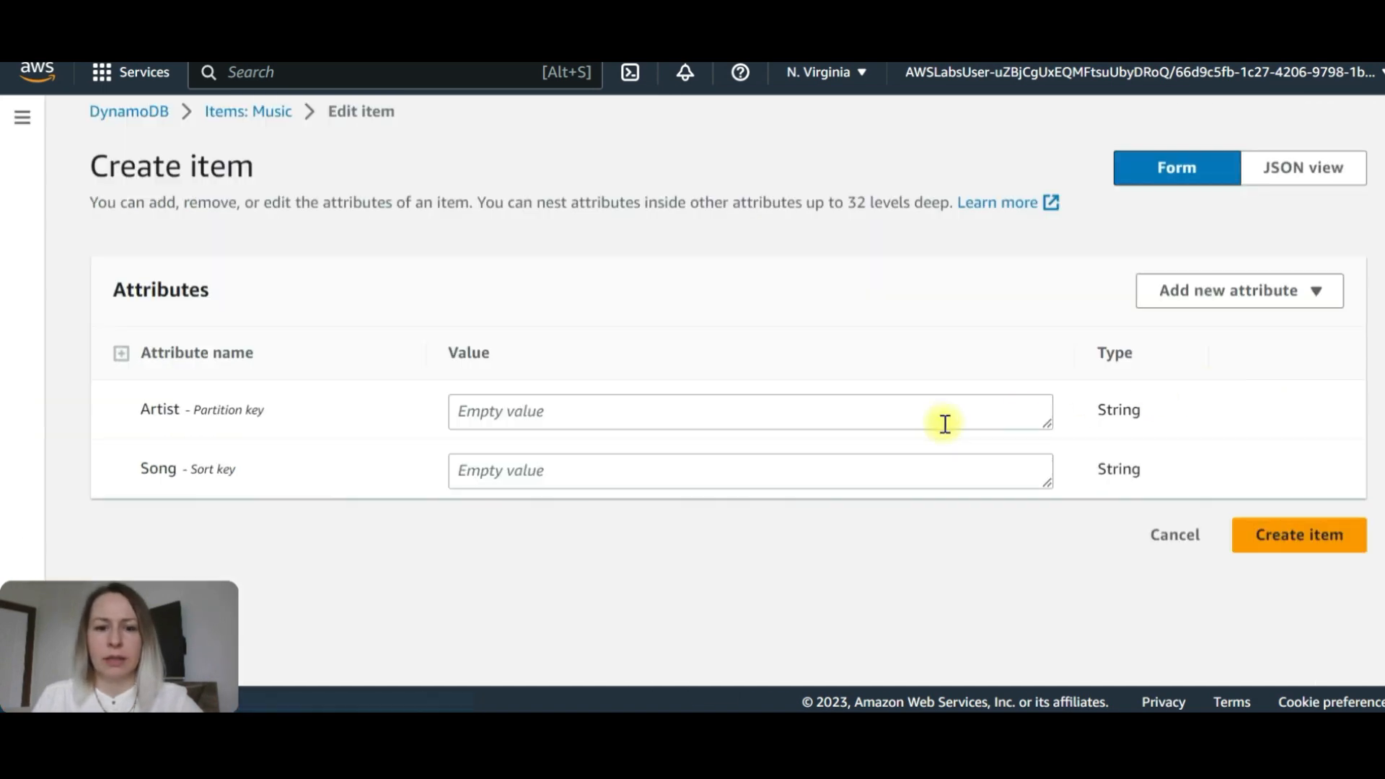
{"action": "left_click", "coordinate": [509, 413]}
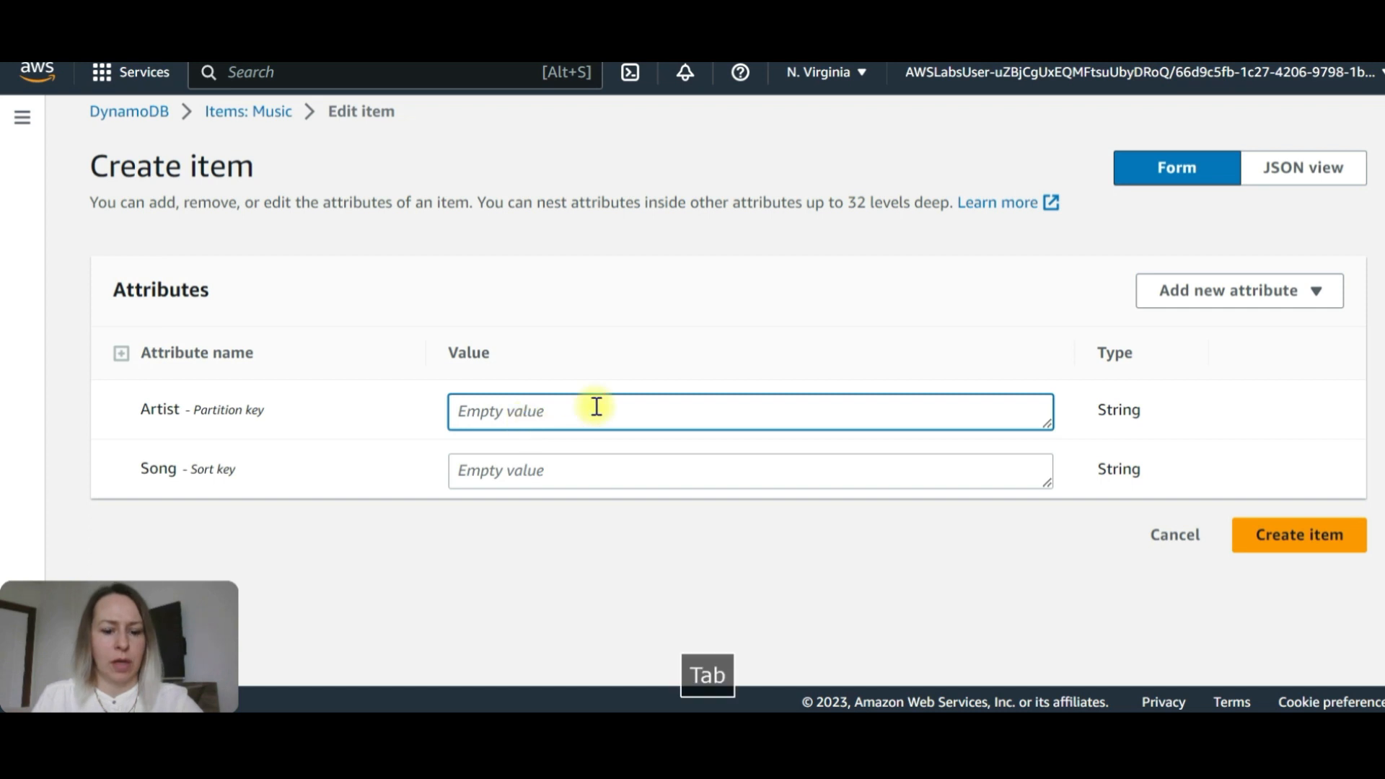
{"action": "key", "text": "ctrl+v"}
{"action": "left_click", "coordinate": [573, 462]}
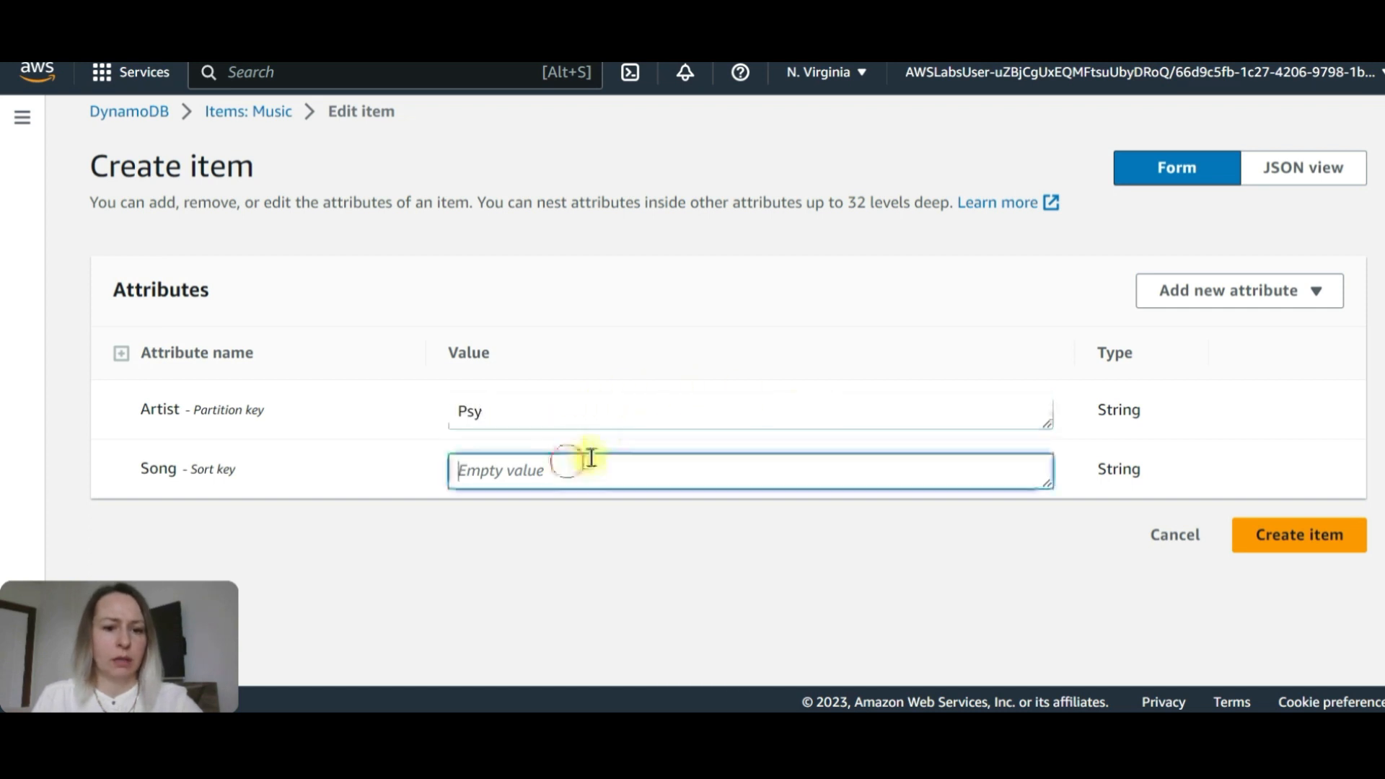
{"action": "key", "text": "ctrl+v"}
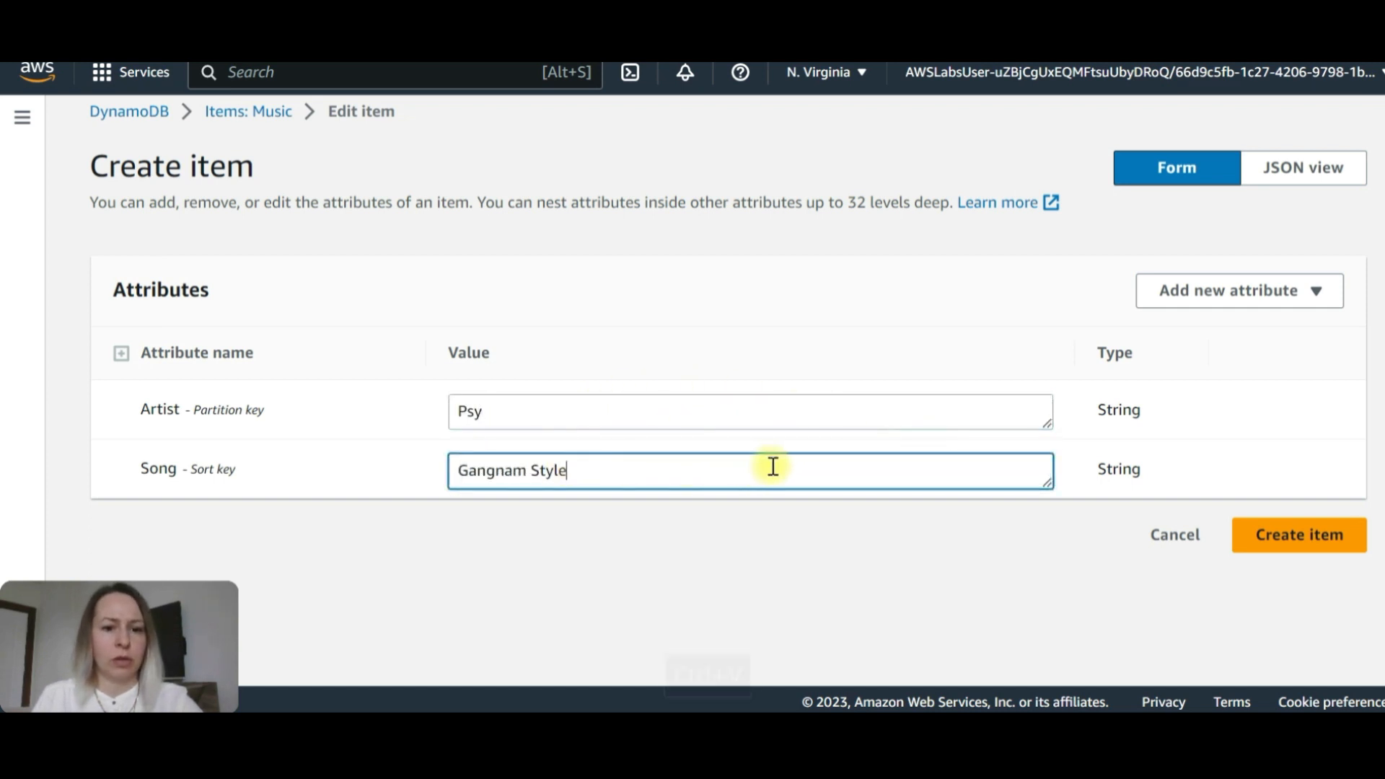
Step: Add a String attribute named Album with the value Psy 6 (Six Rules), Part 1
{"action": "left_click", "coordinate": [1293, 300]}
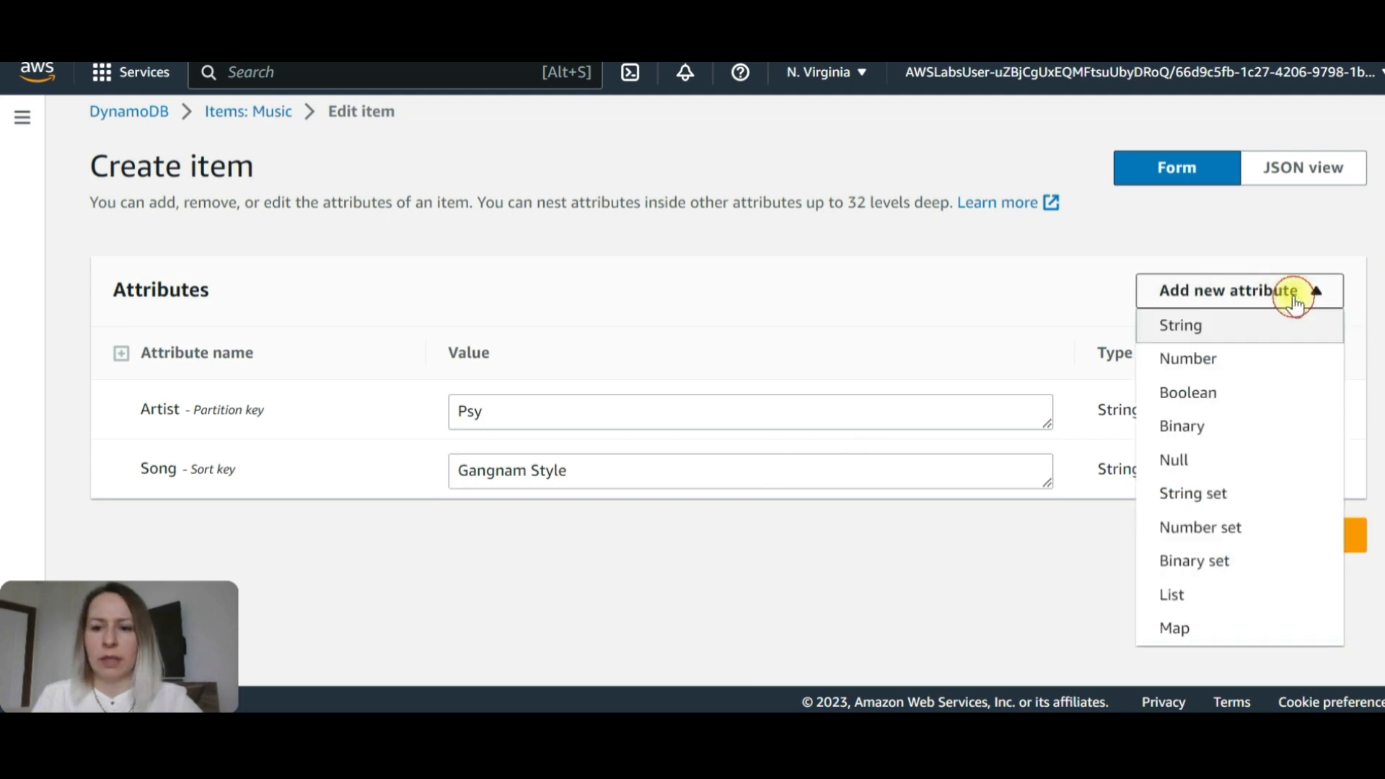
{"action": "left_click", "coordinate": [1212, 326]}
{"action": "key", "text": "ctrl+v"}
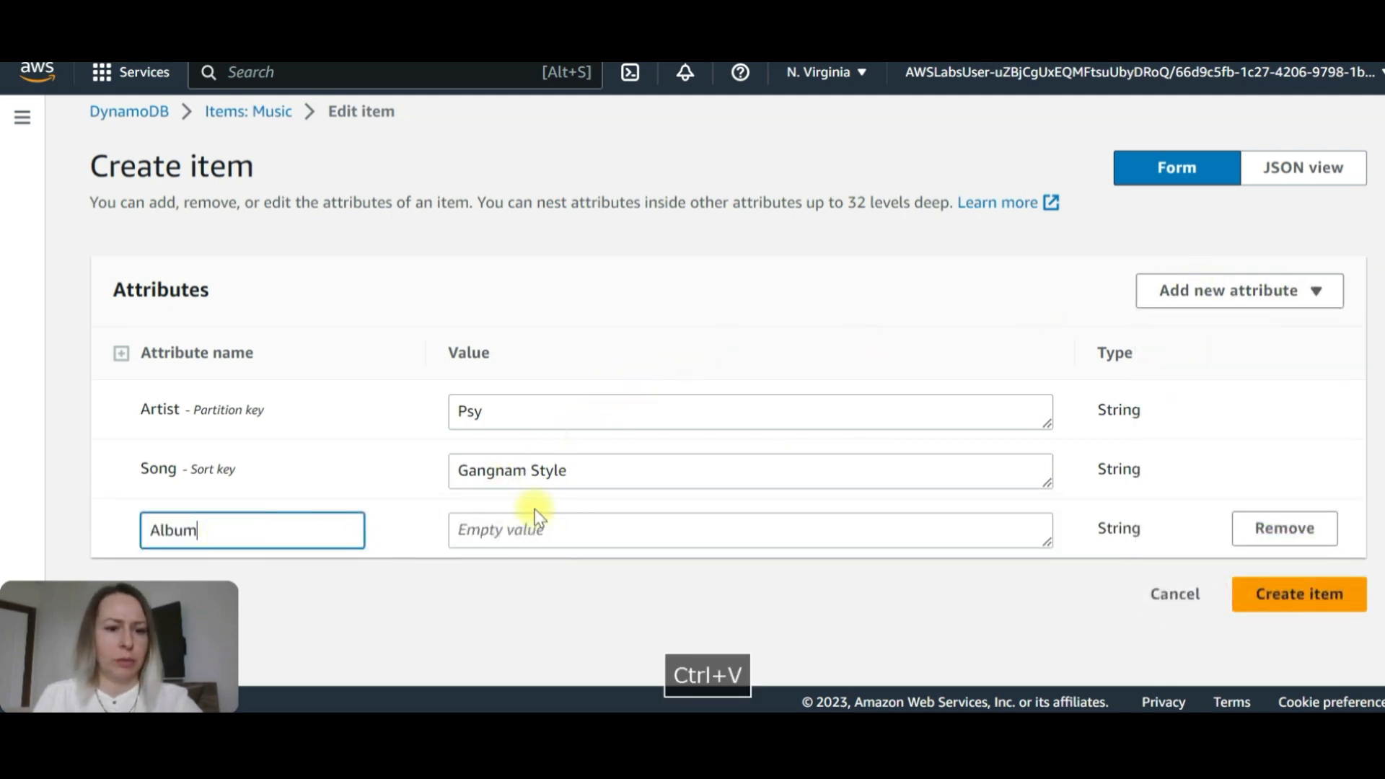
{"action": "key", "text": "Tab"}
{"action": "type", "text": "Psy 6 (Six Rules), Part 1"}
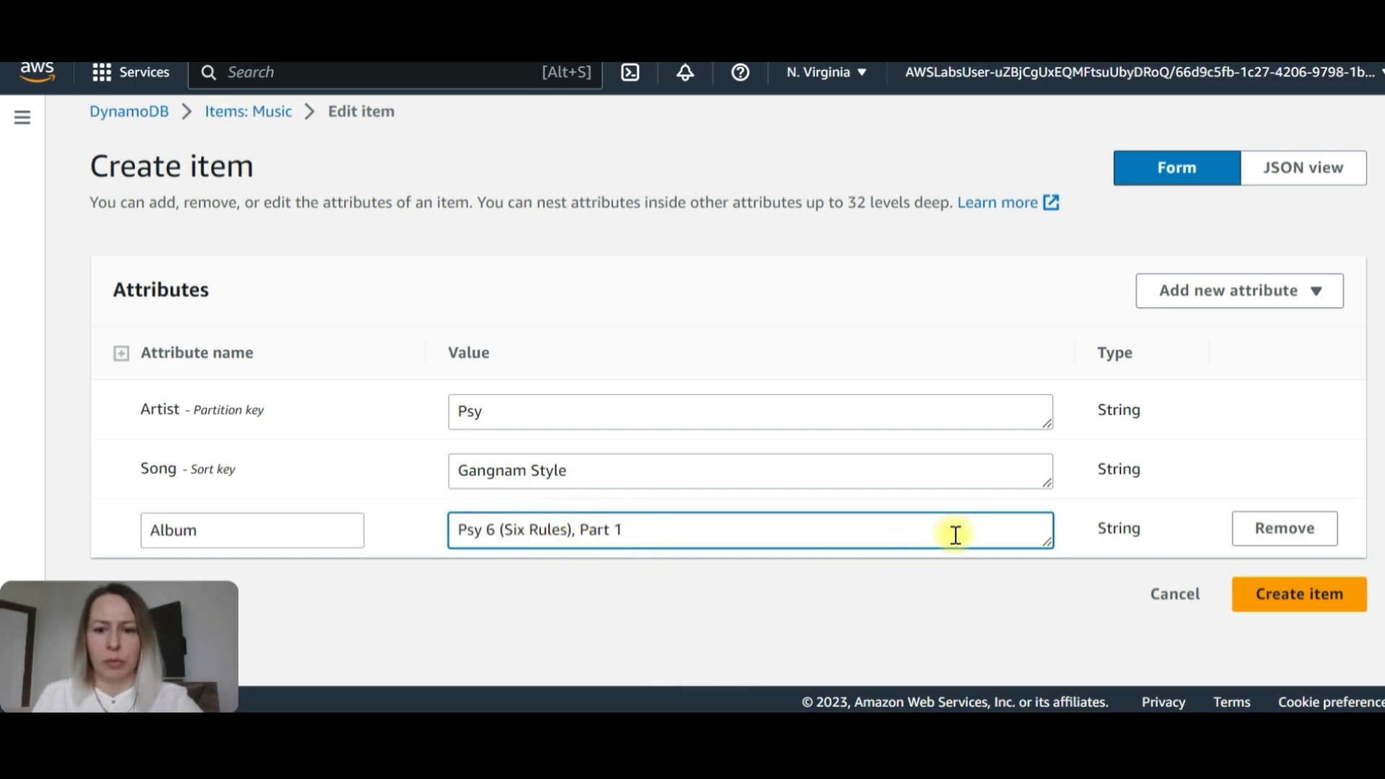
Step: Add a Number attribute named Year with the value 2011
{"action": "key", "text": "Tab"}
{"action": "left_click", "coordinate": [1290, 303]}
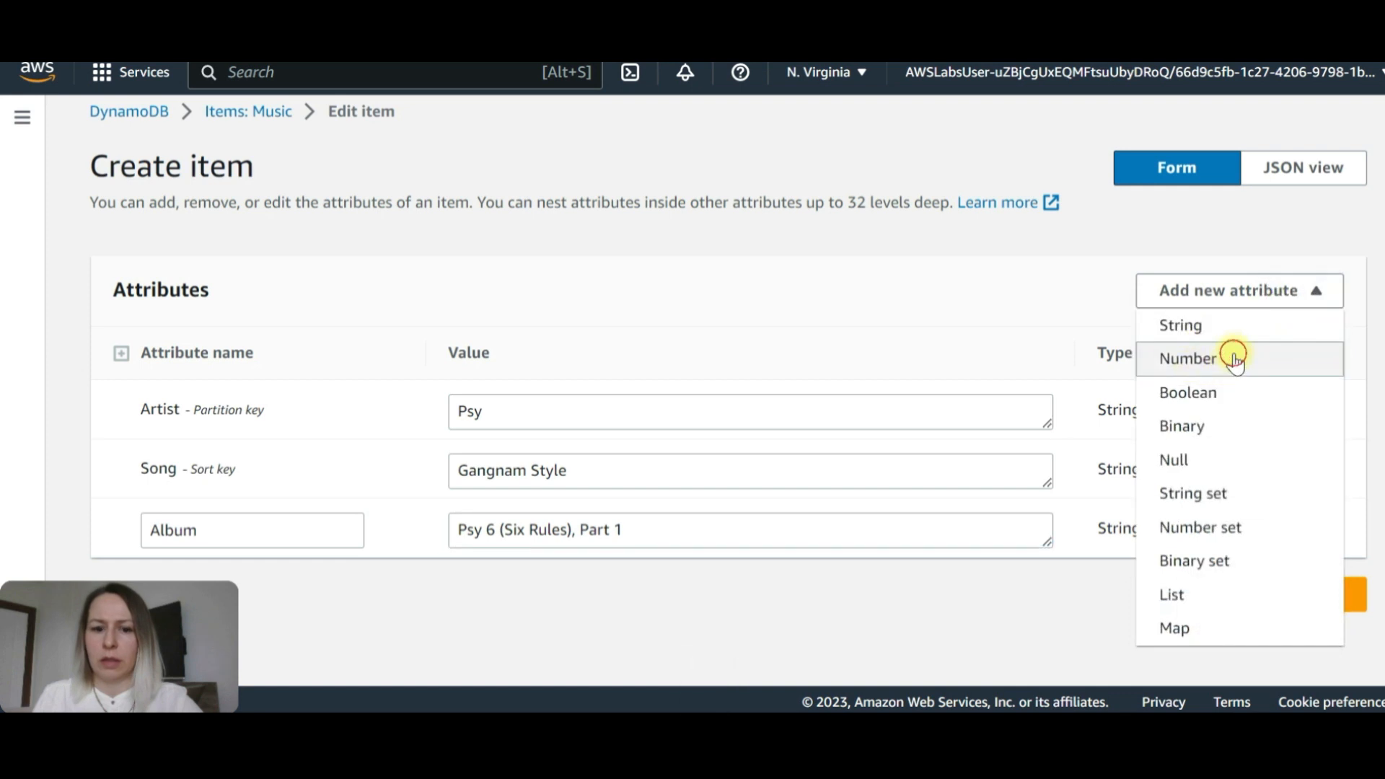
{"action": "left_click", "coordinate": [1227, 356]}
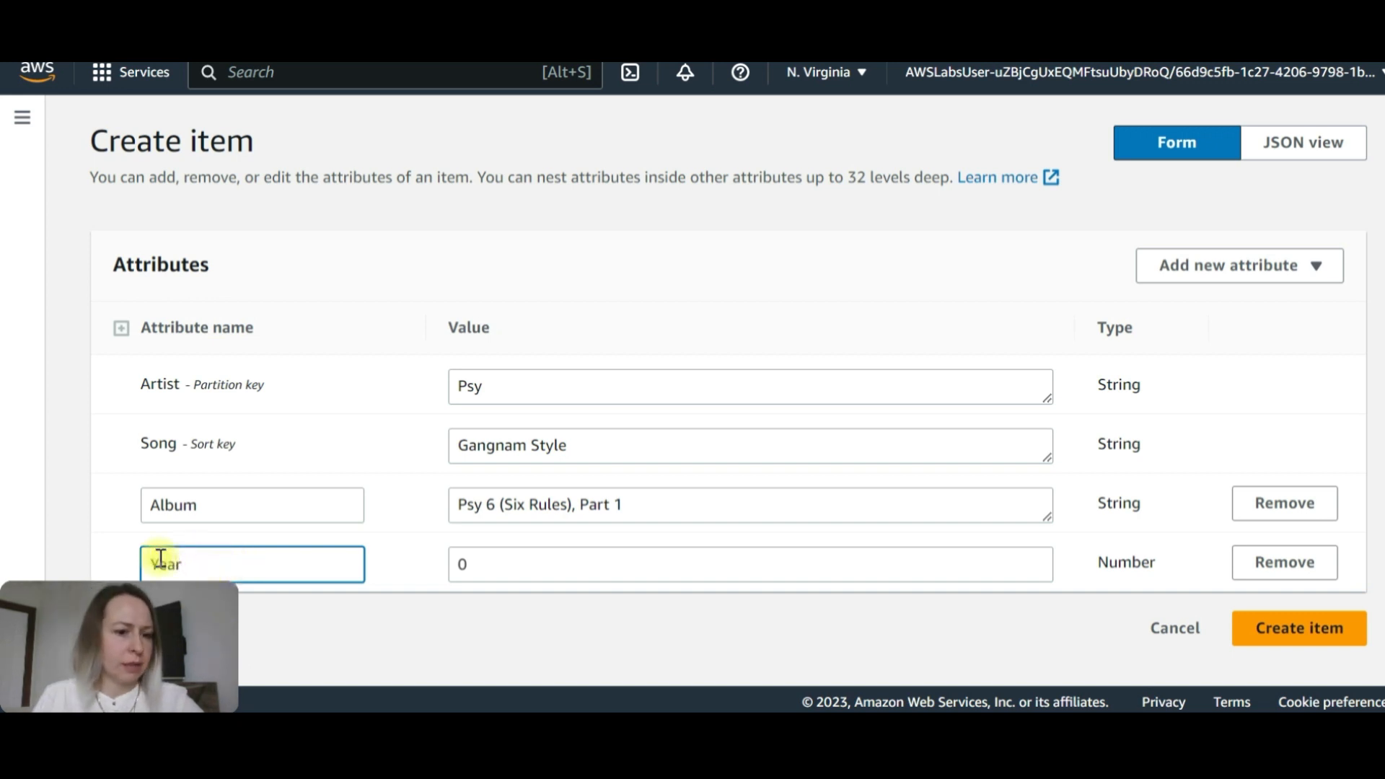
{"action": "left_click", "coordinate": [488, 565]}
{"action": "key", "text": "BackSpace"}
{"action": "type", "text": "2011"}
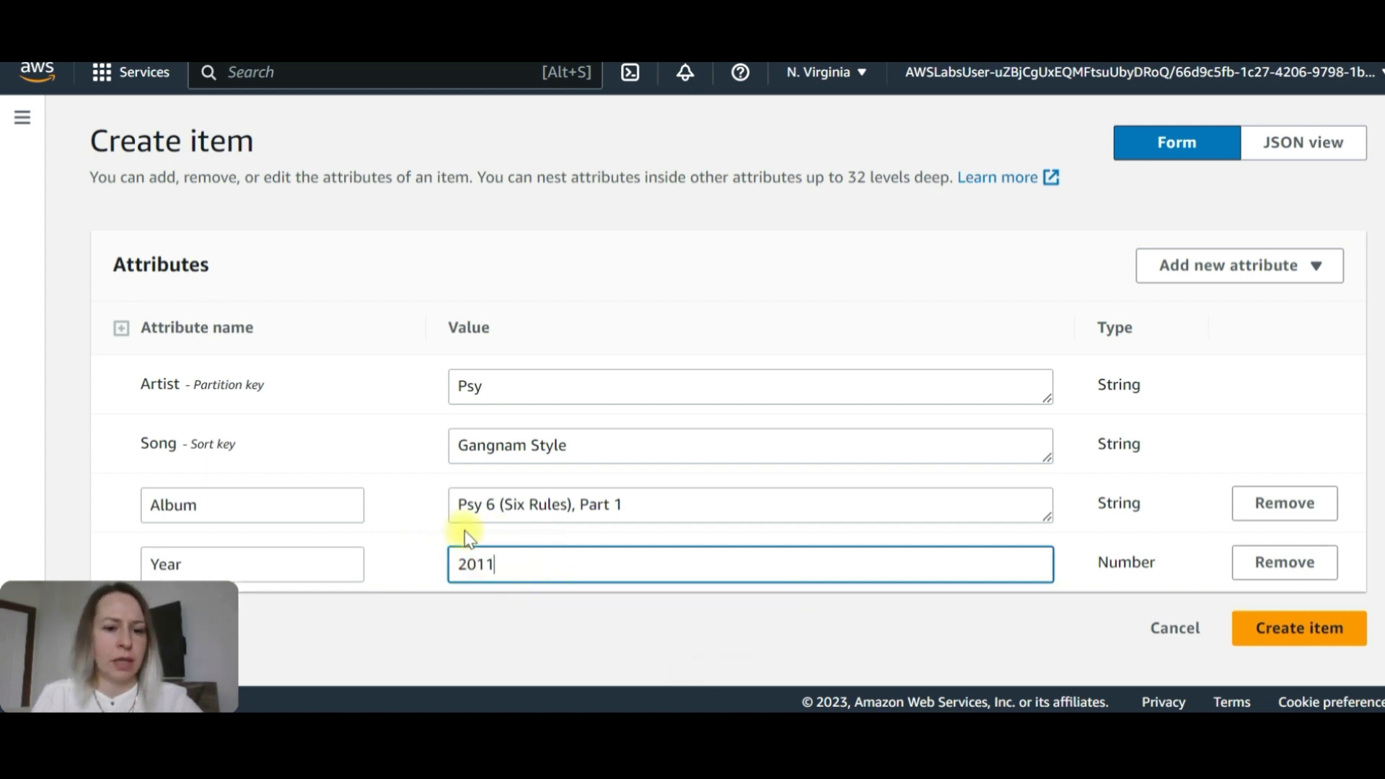
Step: Add a String attribute named LengthSeconds with the value 219
{"action": "key", "text": "Tab"}
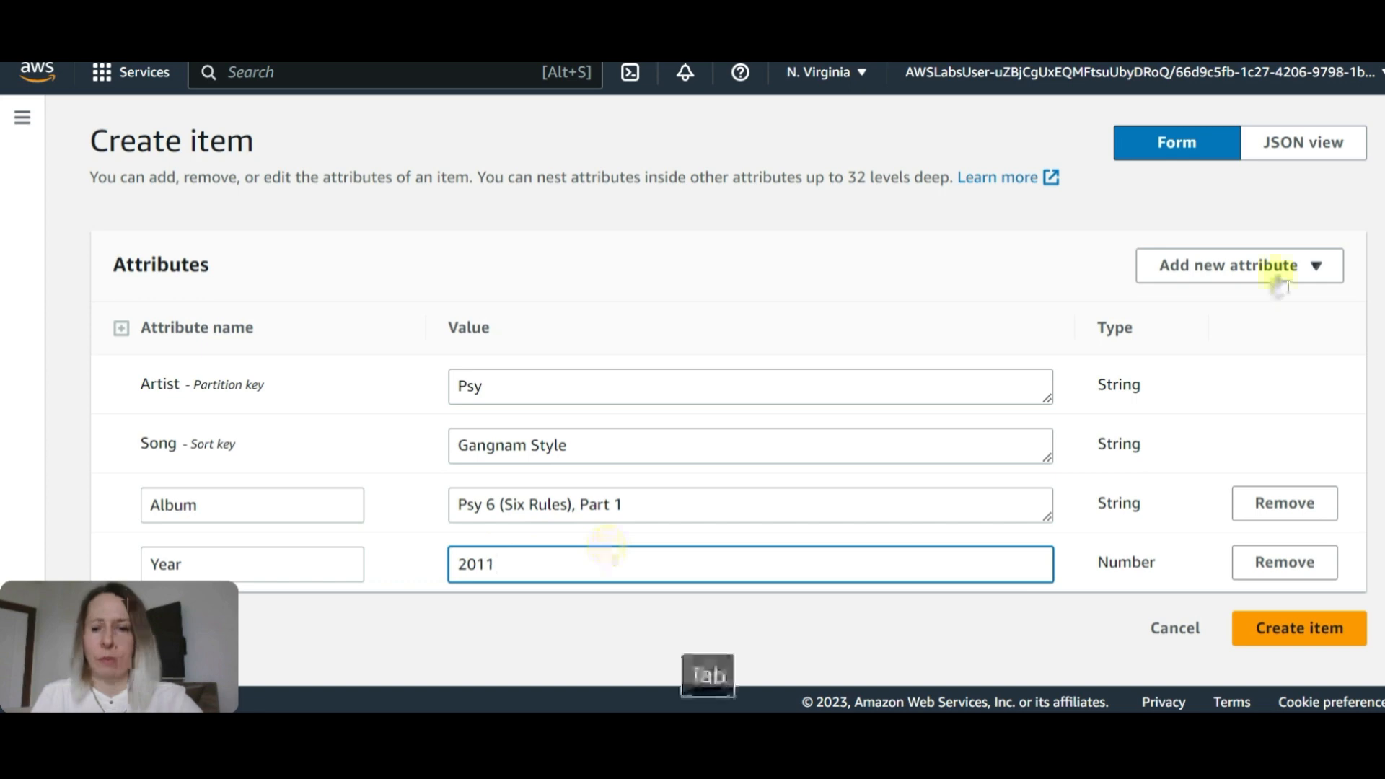
{"action": "left_click", "coordinate": [1270, 265]}
{"action": "left_click", "coordinate": [1191, 300]}
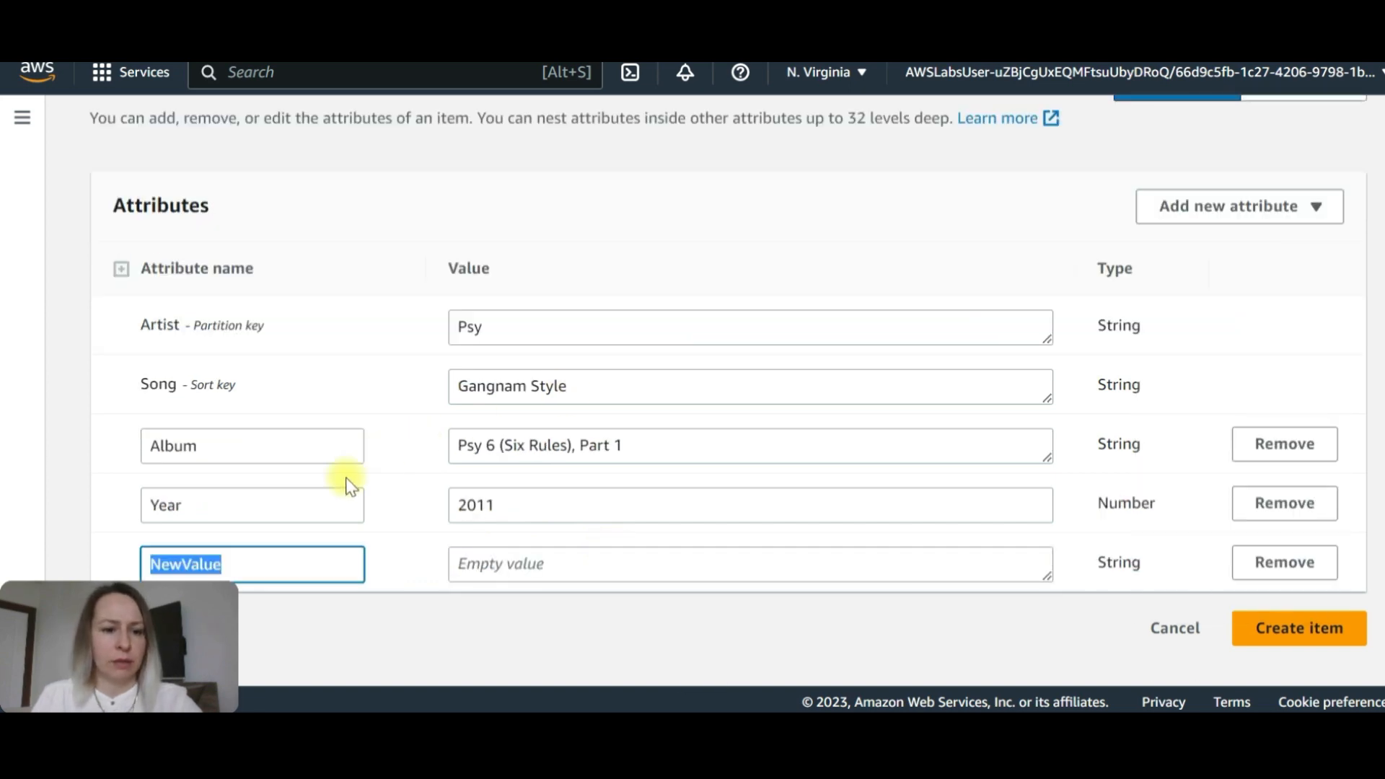
{"action": "type", "text": "LengthSeconds"}
{"action": "left_click", "coordinate": [562, 565]}
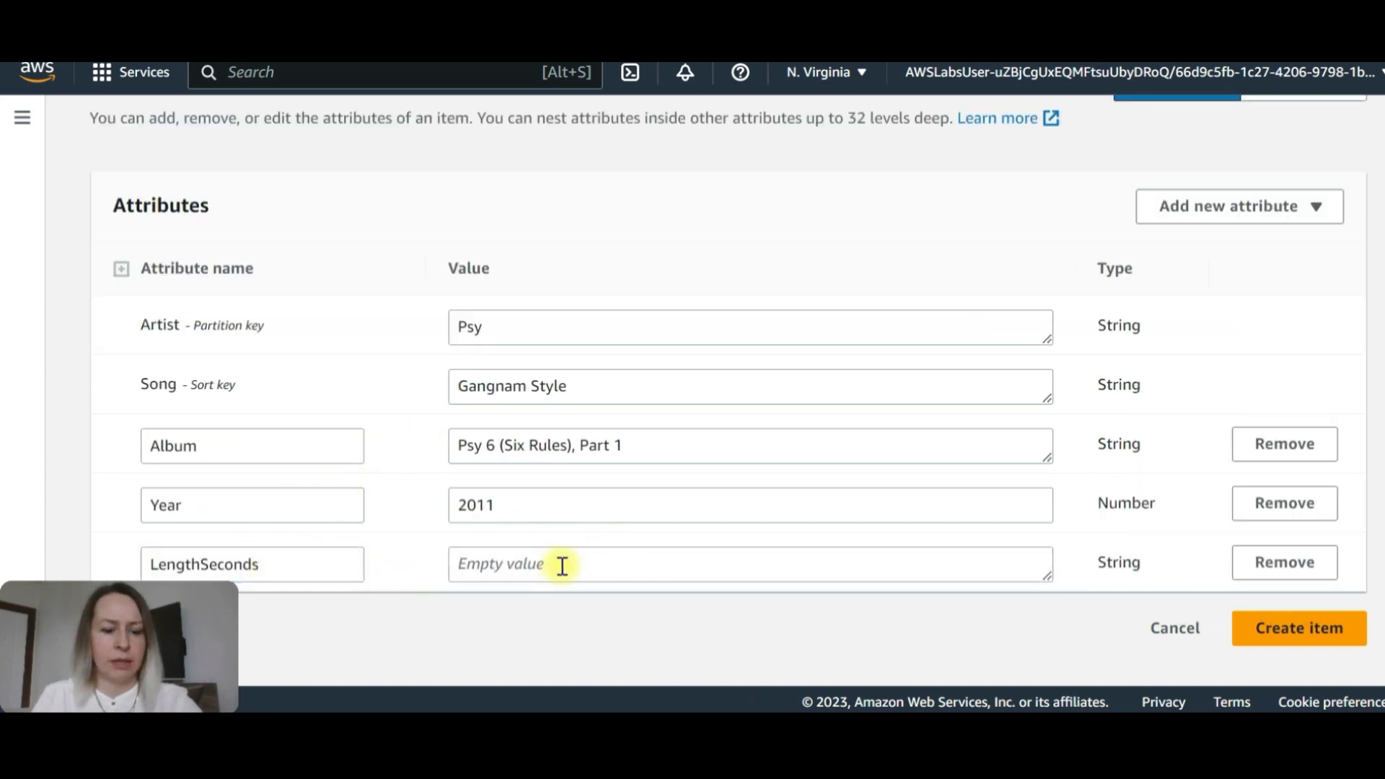
{"action": "left_click", "coordinate": [562, 565]}
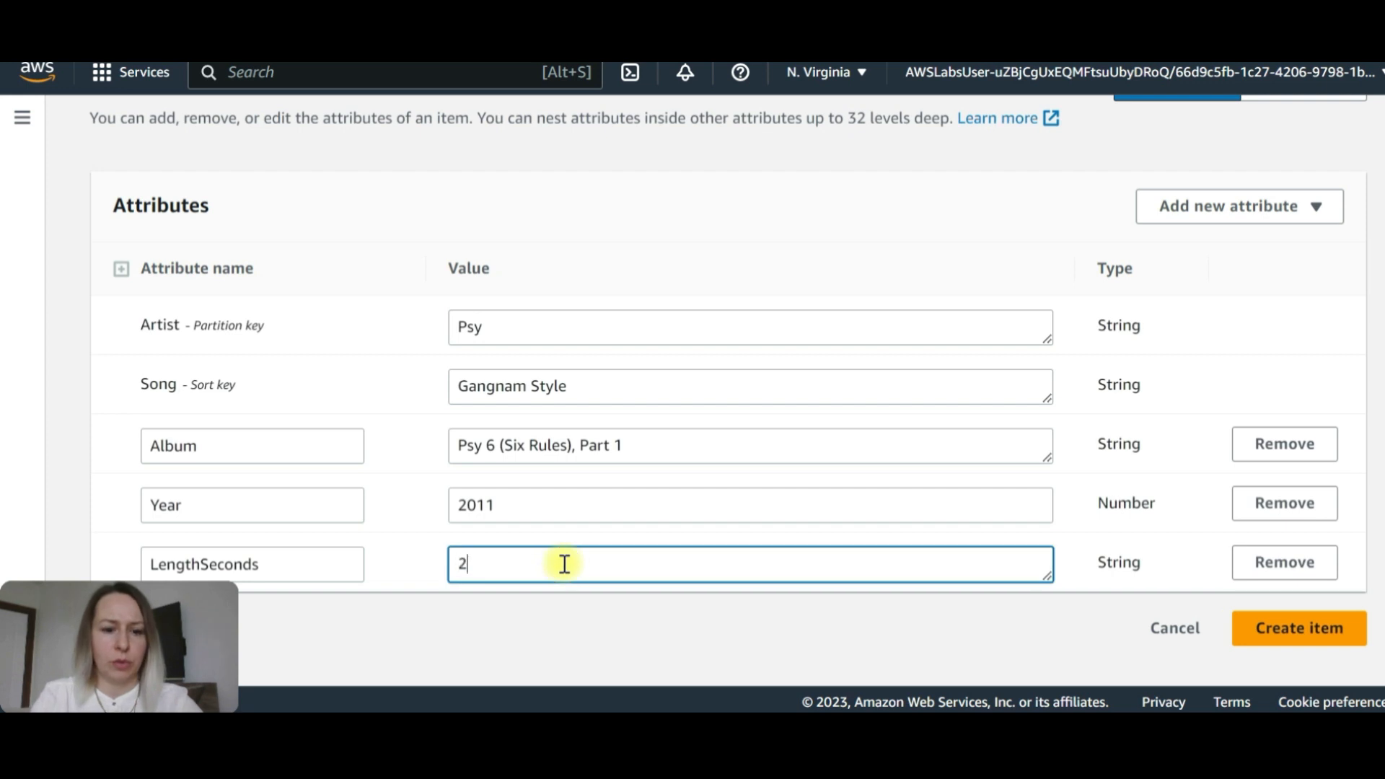
Step: Create the Psy item and check it in the Music table's item list
{"action": "left_click", "coordinate": [1319, 638]}
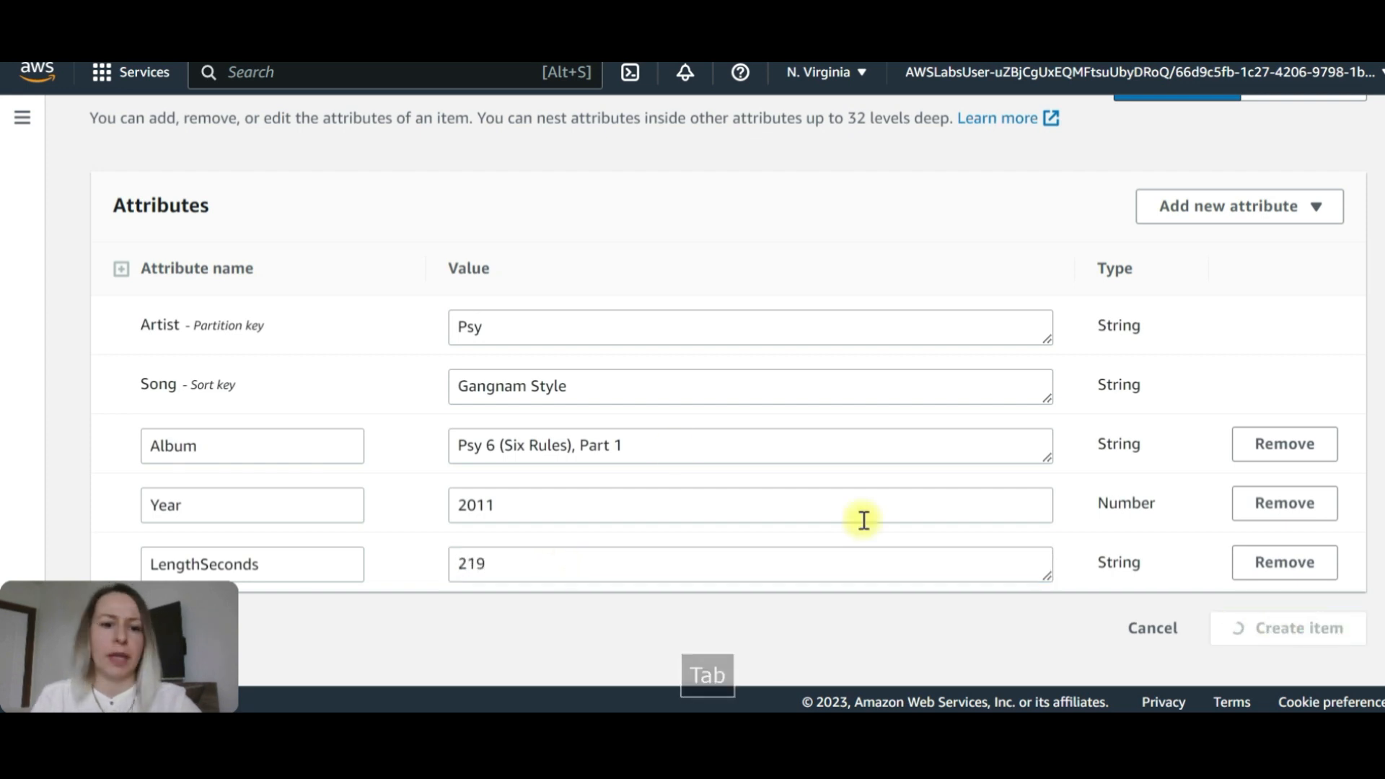
{"action": "scroll", "coordinate": [777, 393], "scroll_direction": "down", "scroll_amount": 1}
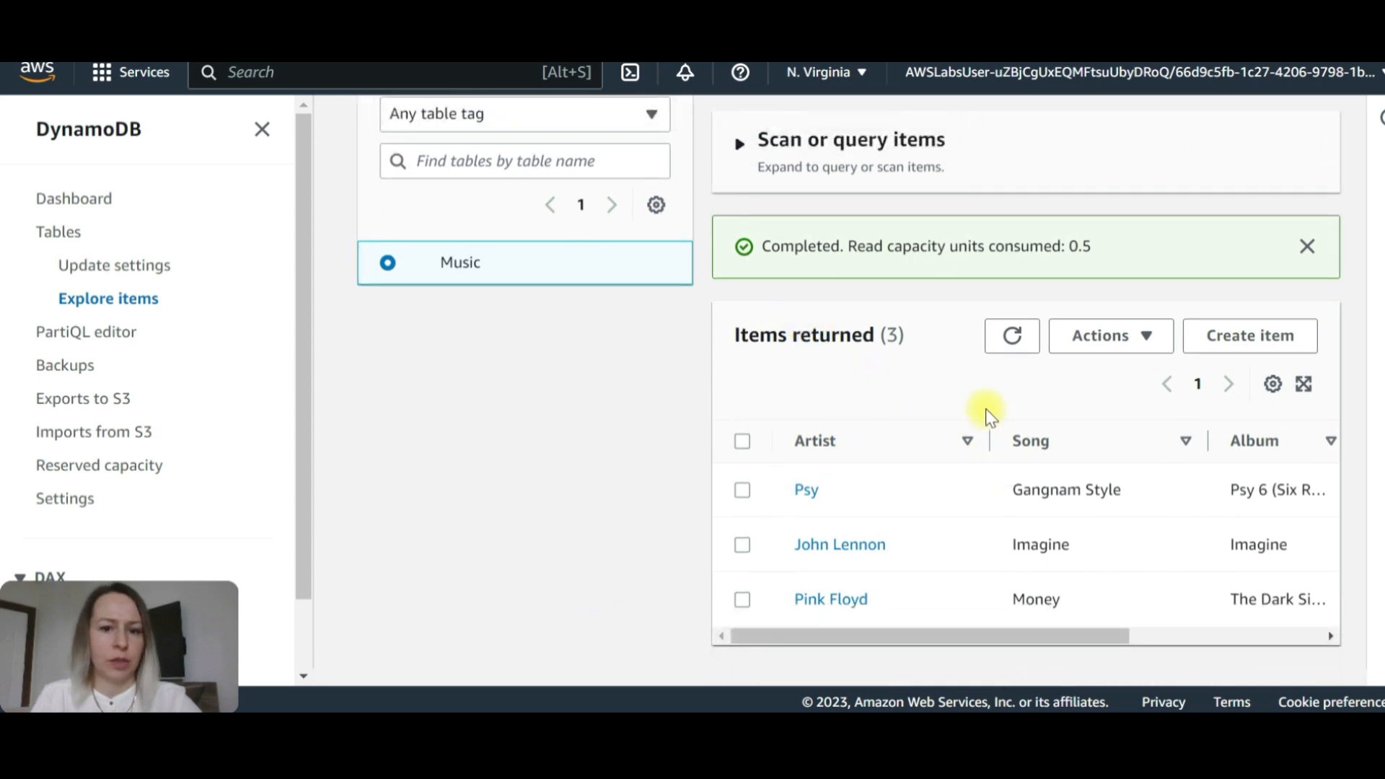
{"action": "scroll", "coordinate": [985, 405], "scroll_direction": "up", "scroll_amount": 2}
{"action": "scroll", "coordinate": [986, 405], "scroll_direction": "down", "scroll_amount": 2}
{"action": "mouse_move", "coordinate": [886, 570]}
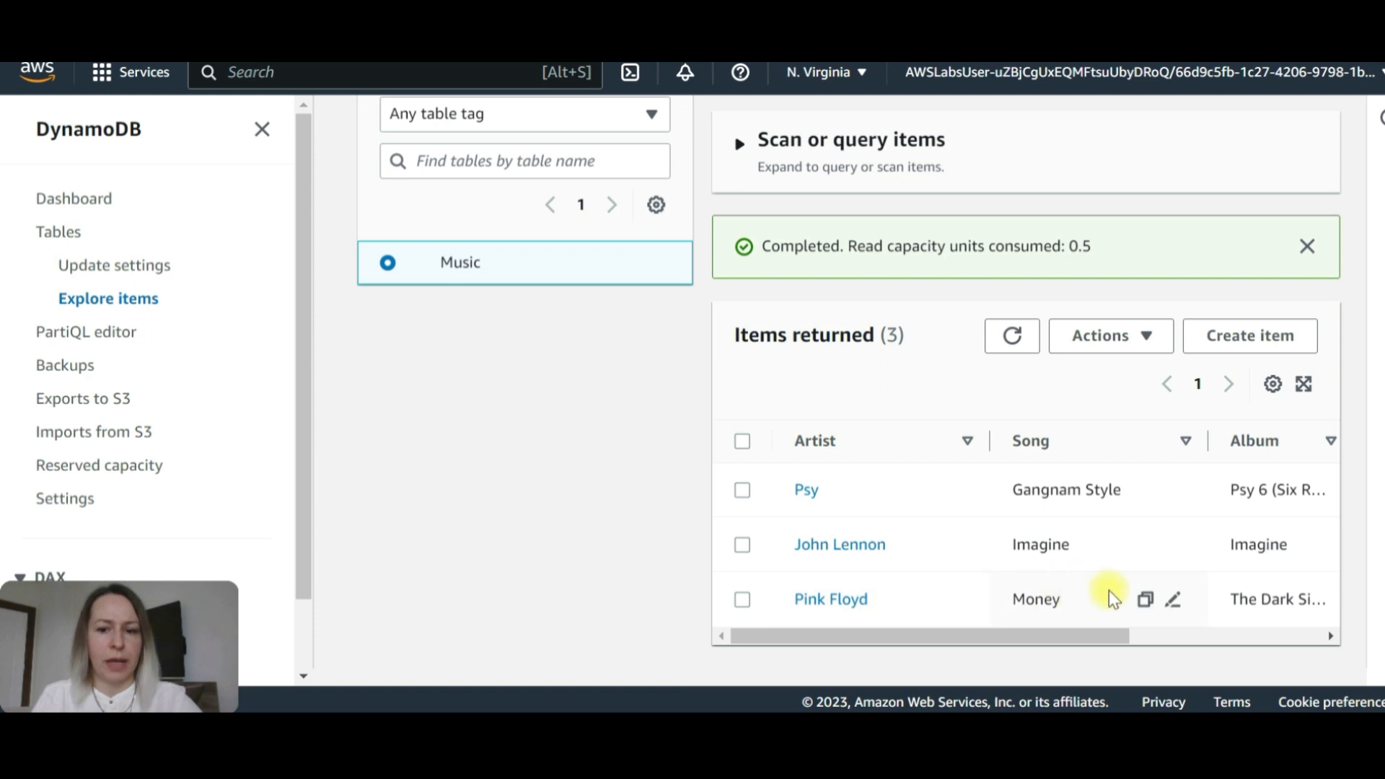
Step: Select the Psy item in the Music table and open it for editing
{"action": "left_click", "coordinate": [743, 491]}
{"action": "left_click", "coordinate": [1147, 338]}
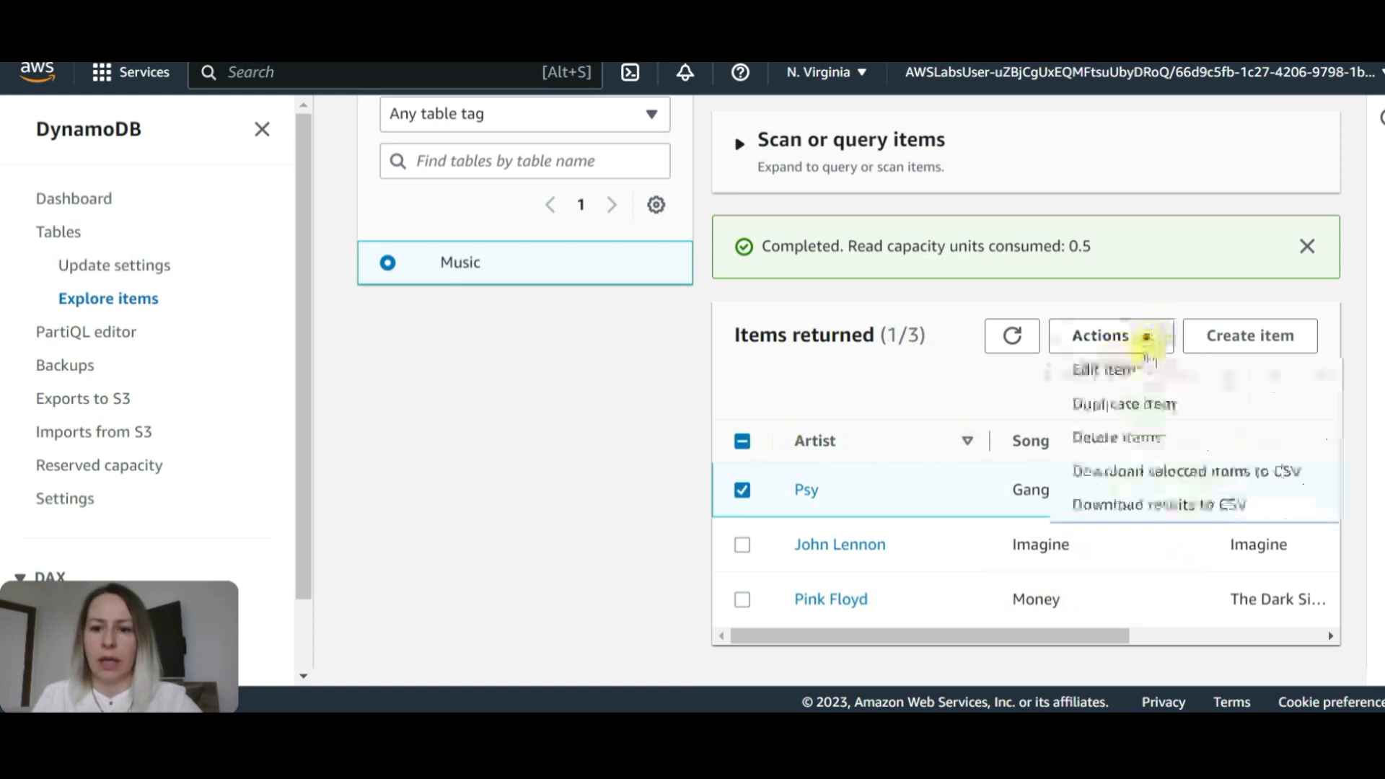
{"action": "left_click", "coordinate": [1103, 370]}
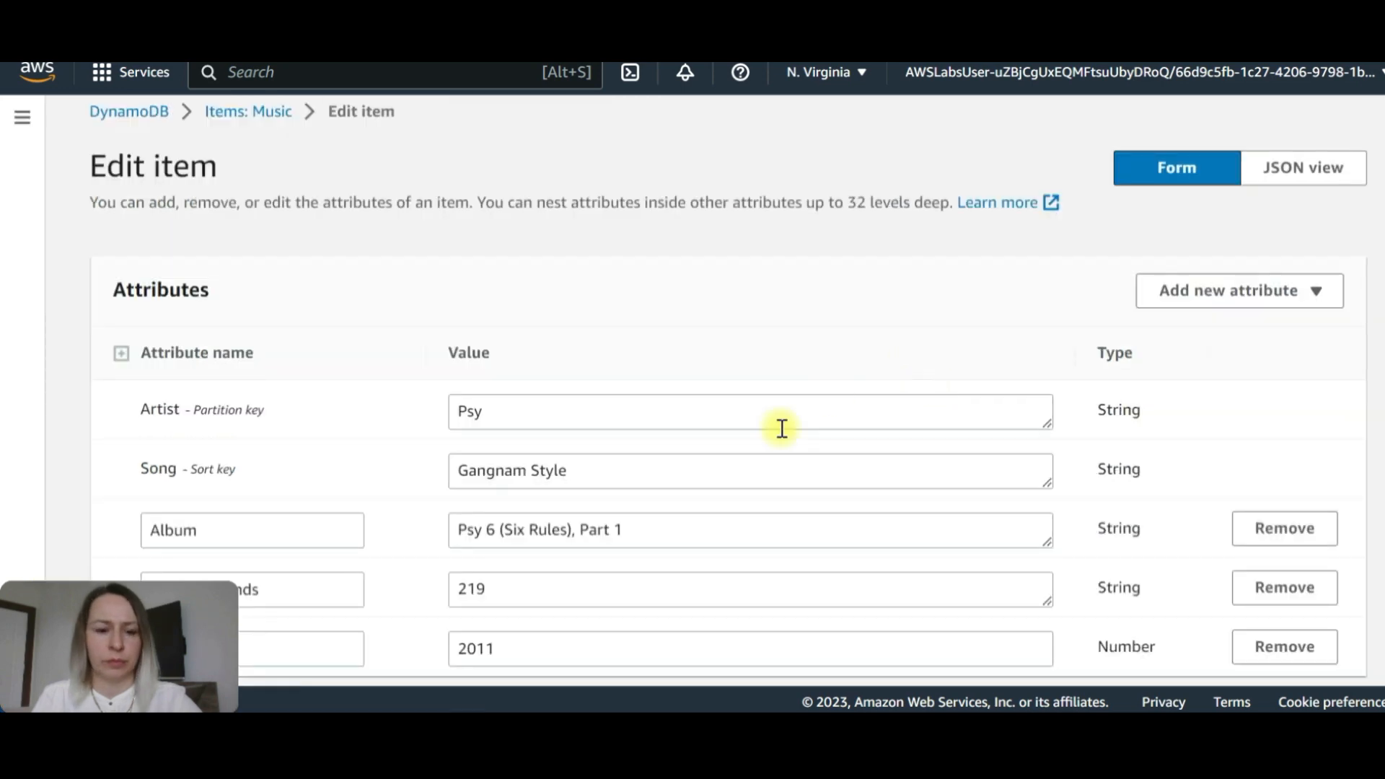
Step: Set the Psy item's Year attribute to 2012 and save the changes
{"action": "key", "text": "Tab"}
{"action": "scroll", "coordinate": [551, 619], "scroll_direction": "down", "scroll_amount": 1}
{"action": "left_click", "coordinate": [529, 560]}
{"action": "key", "text": "BackSpace"}
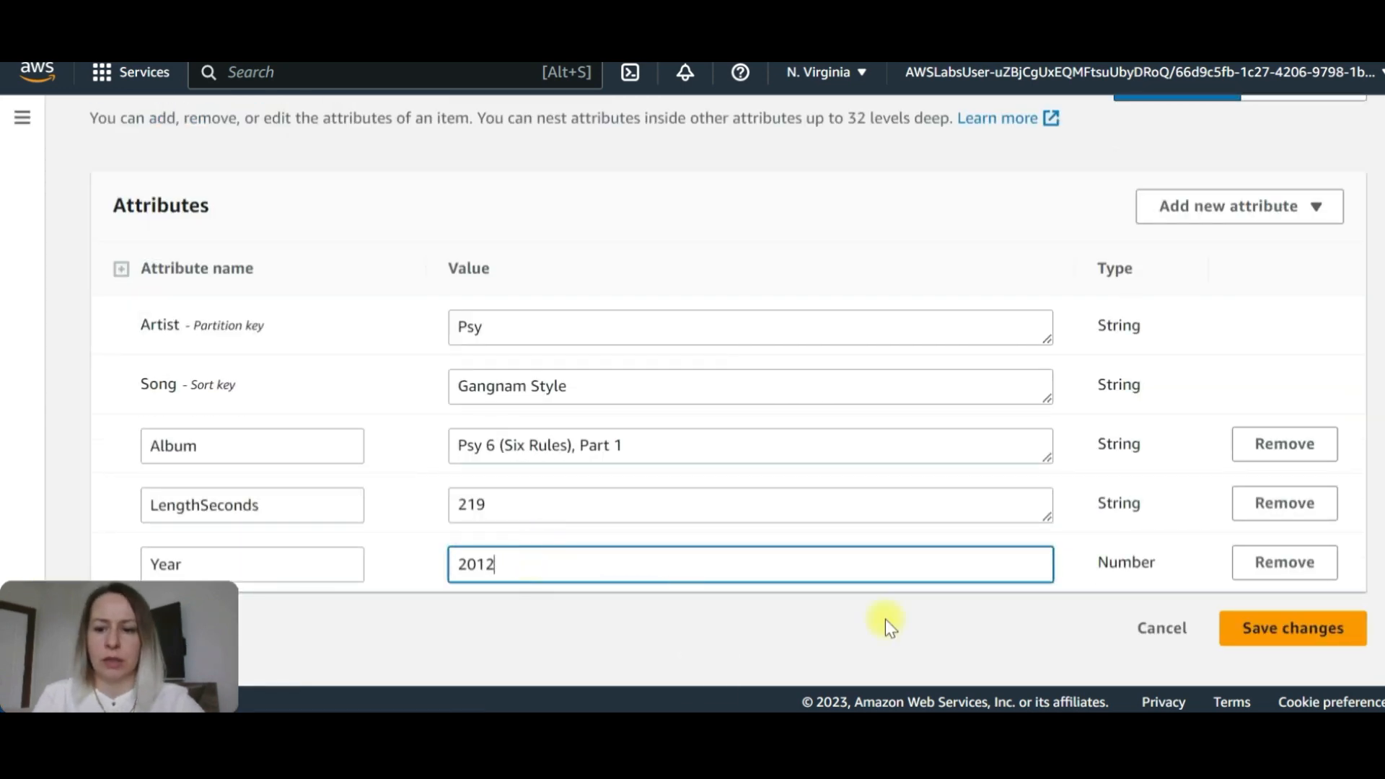
{"action": "left_click", "coordinate": [1355, 640]}
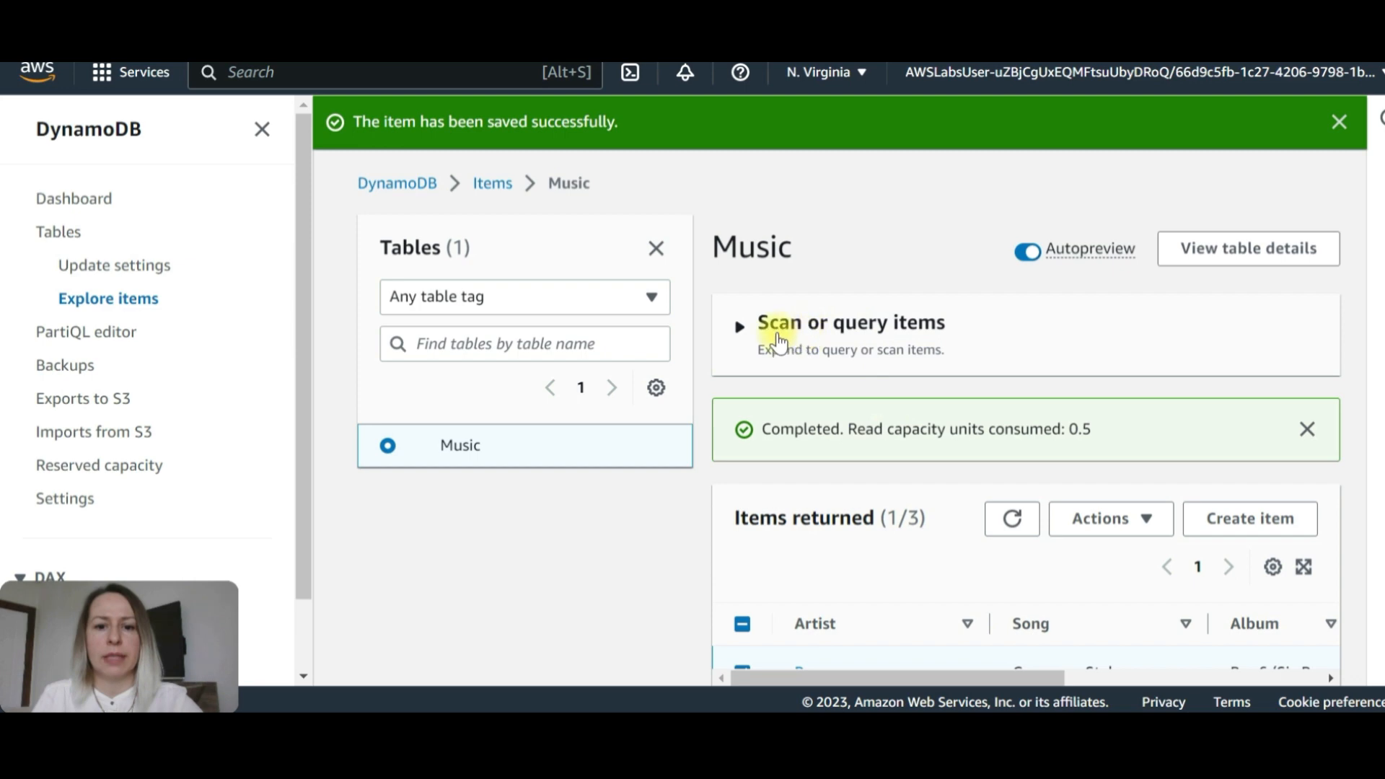
Step: Open the scan or query options and choose Query on the Music table with all attributes
{"action": "left_click", "coordinate": [783, 339]}
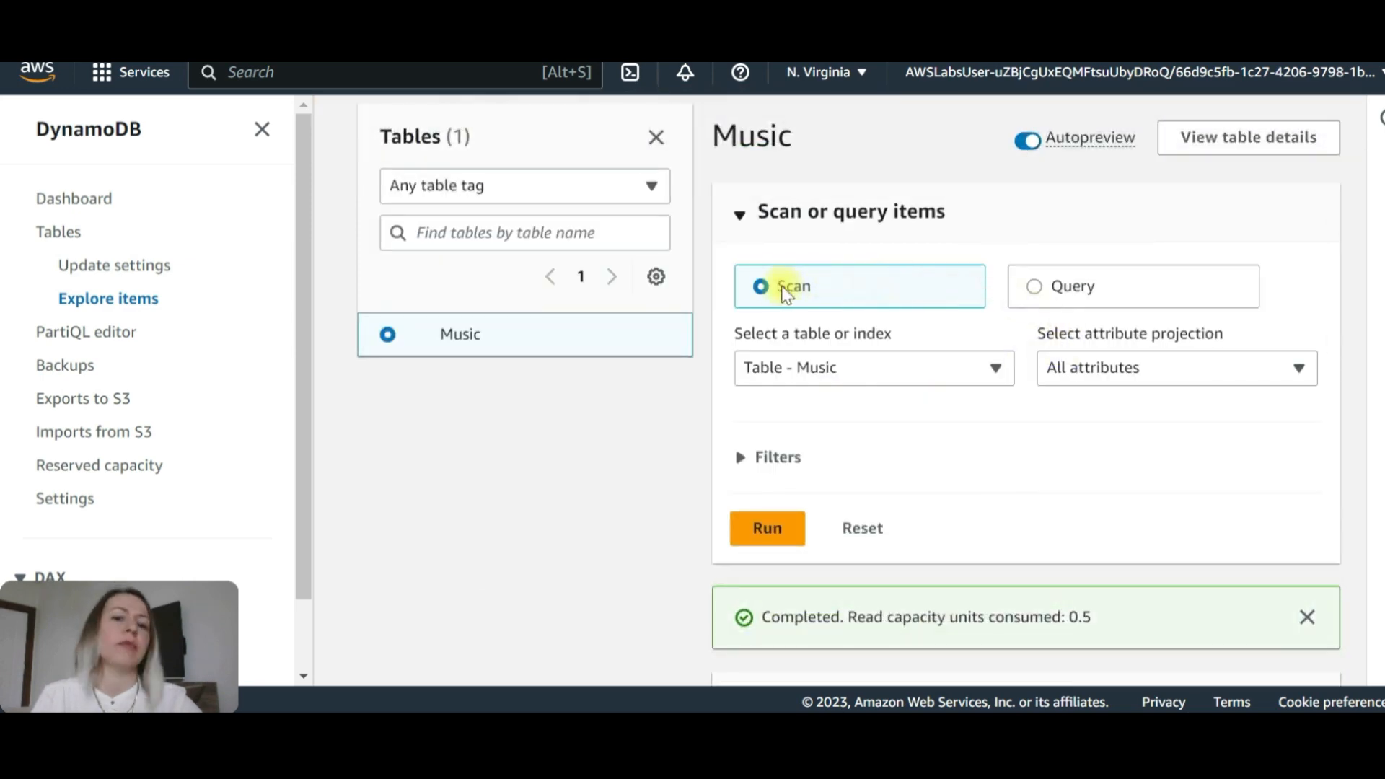
{"action": "left_click", "coordinate": [1043, 286]}
{"action": "scroll", "coordinate": [1060, 288], "scroll_direction": "down", "scroll_amount": 1}
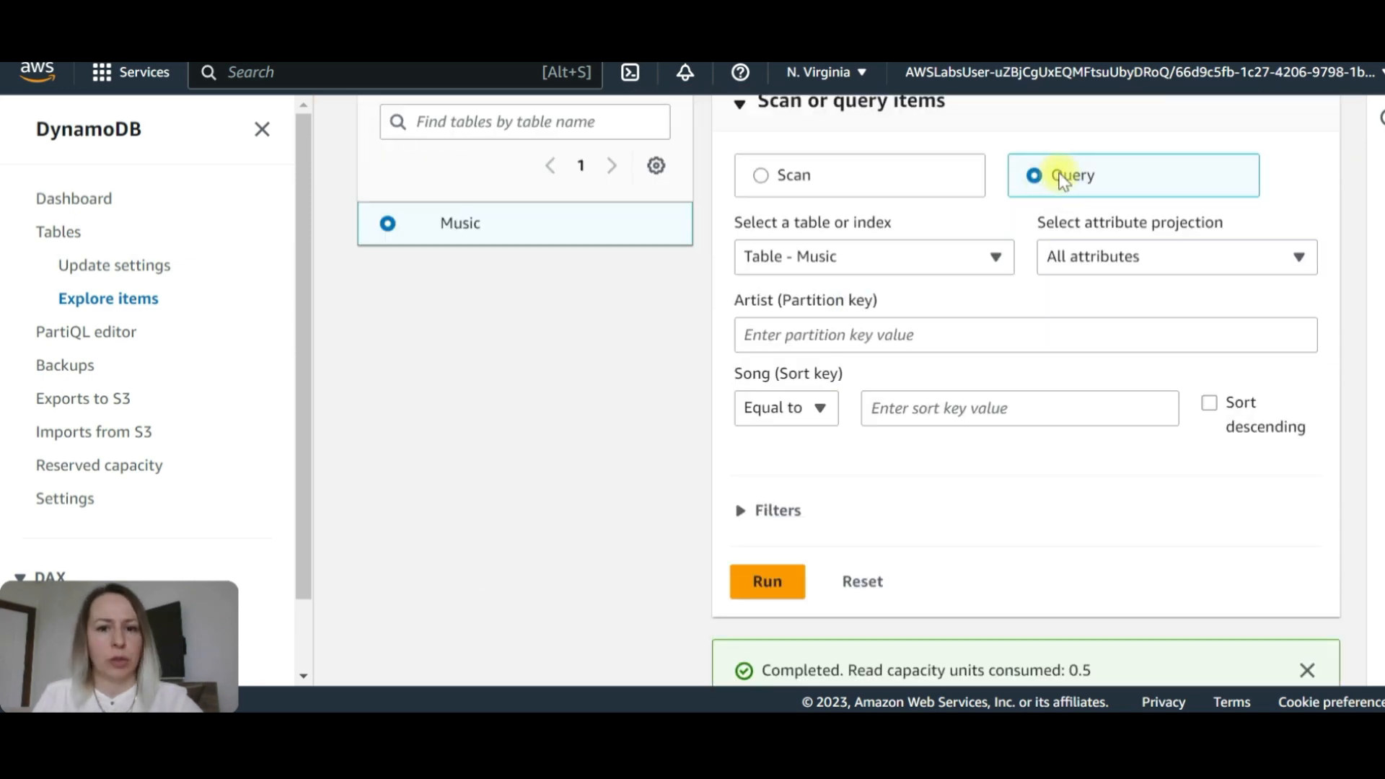
{"action": "left_click", "coordinate": [984, 259]}
{"action": "left_click", "coordinate": [841, 259]}
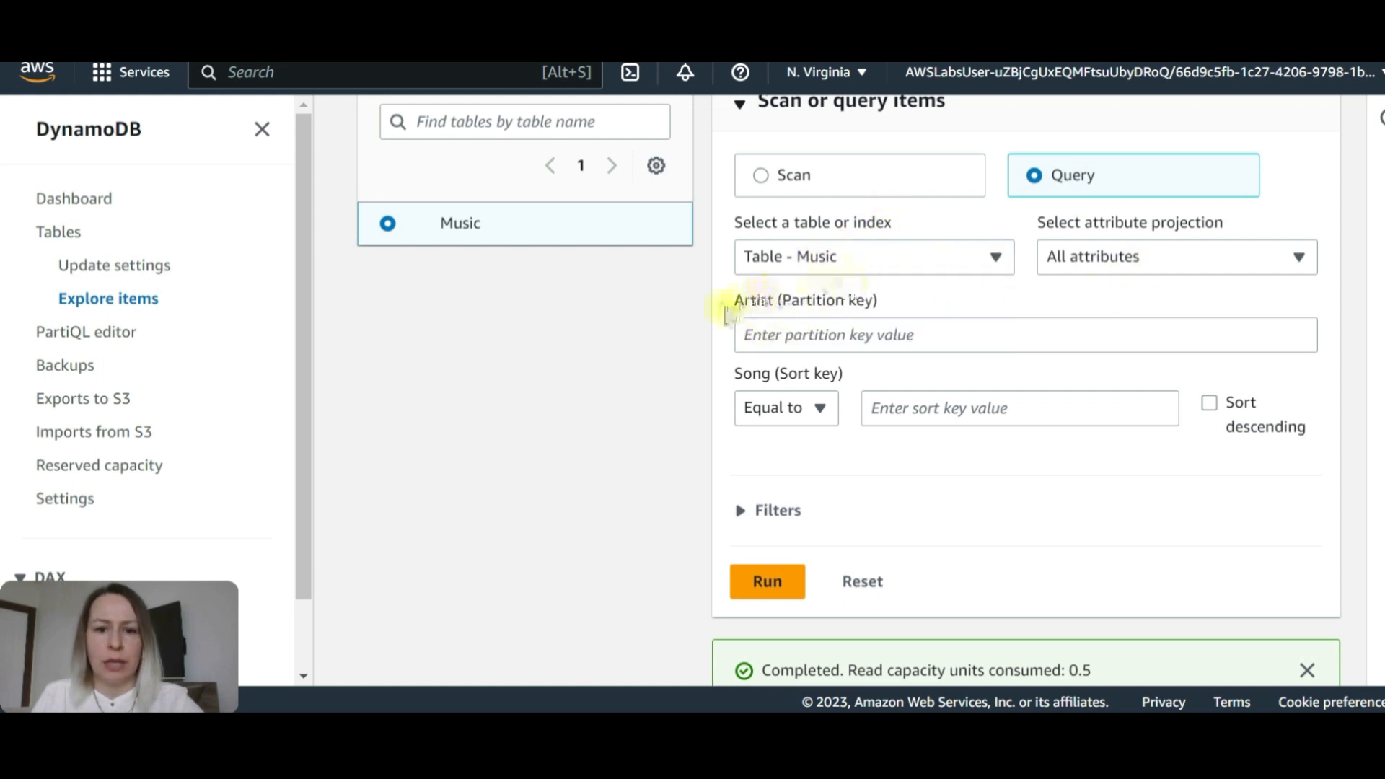
Step: Query the table for Artist Psy and Song equal to Gangnam Style, and examine the returned items
{"action": "left_click_drag", "start_coordinate": [729, 303], "coordinate": [866, 300]}
{"action": "left_click", "coordinate": [898, 299]}
{"action": "left_click", "coordinate": [873, 337]}
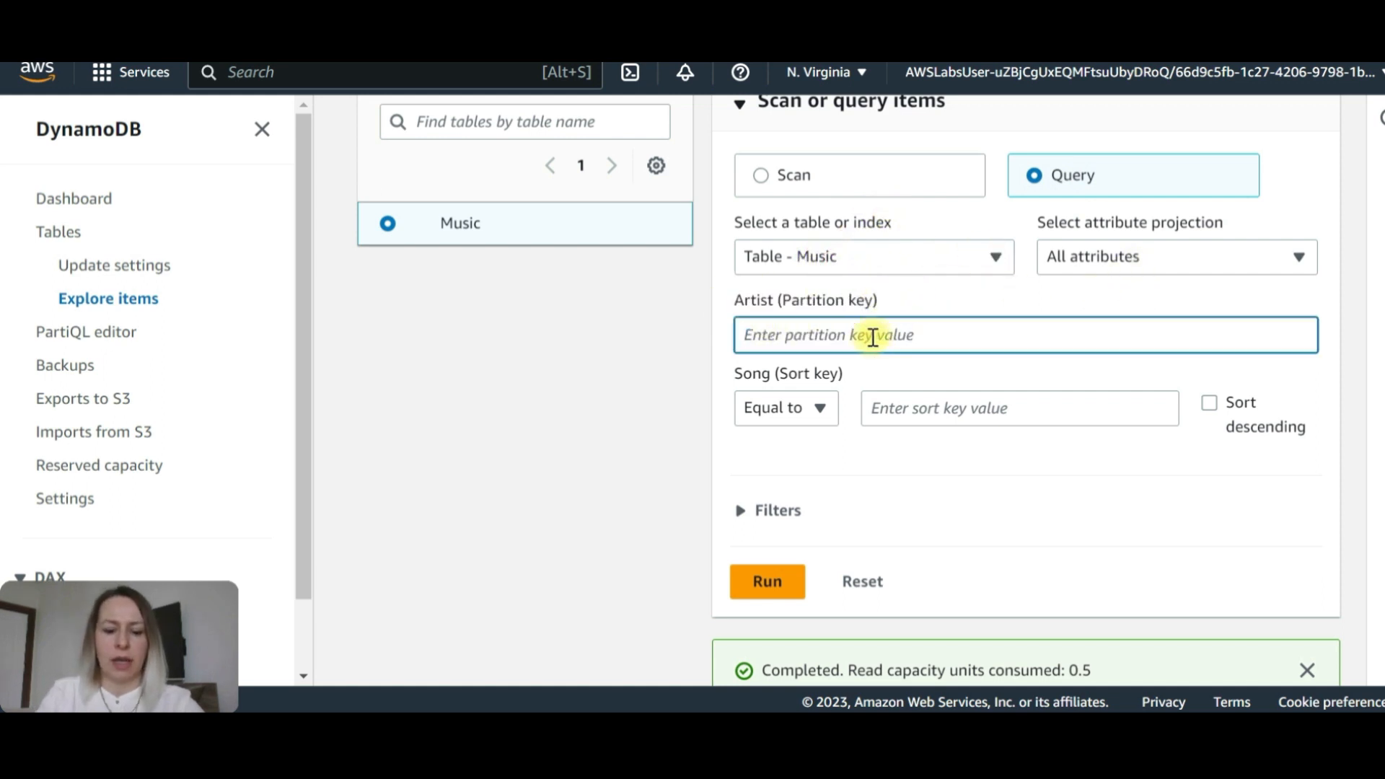
{"action": "type", "text": "Psy"}
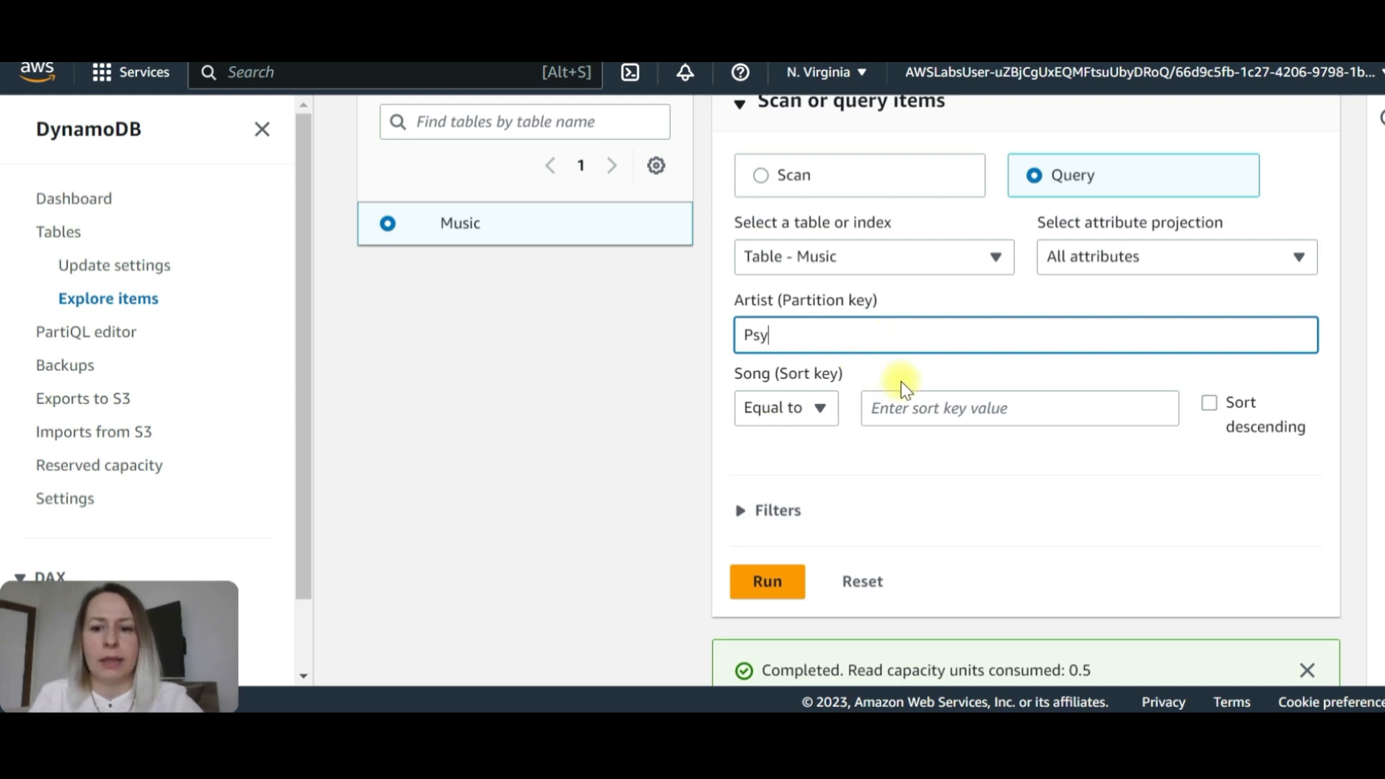
{"action": "left_click", "coordinate": [902, 408]}
{"action": "type", "text": "Gangnam Style"}
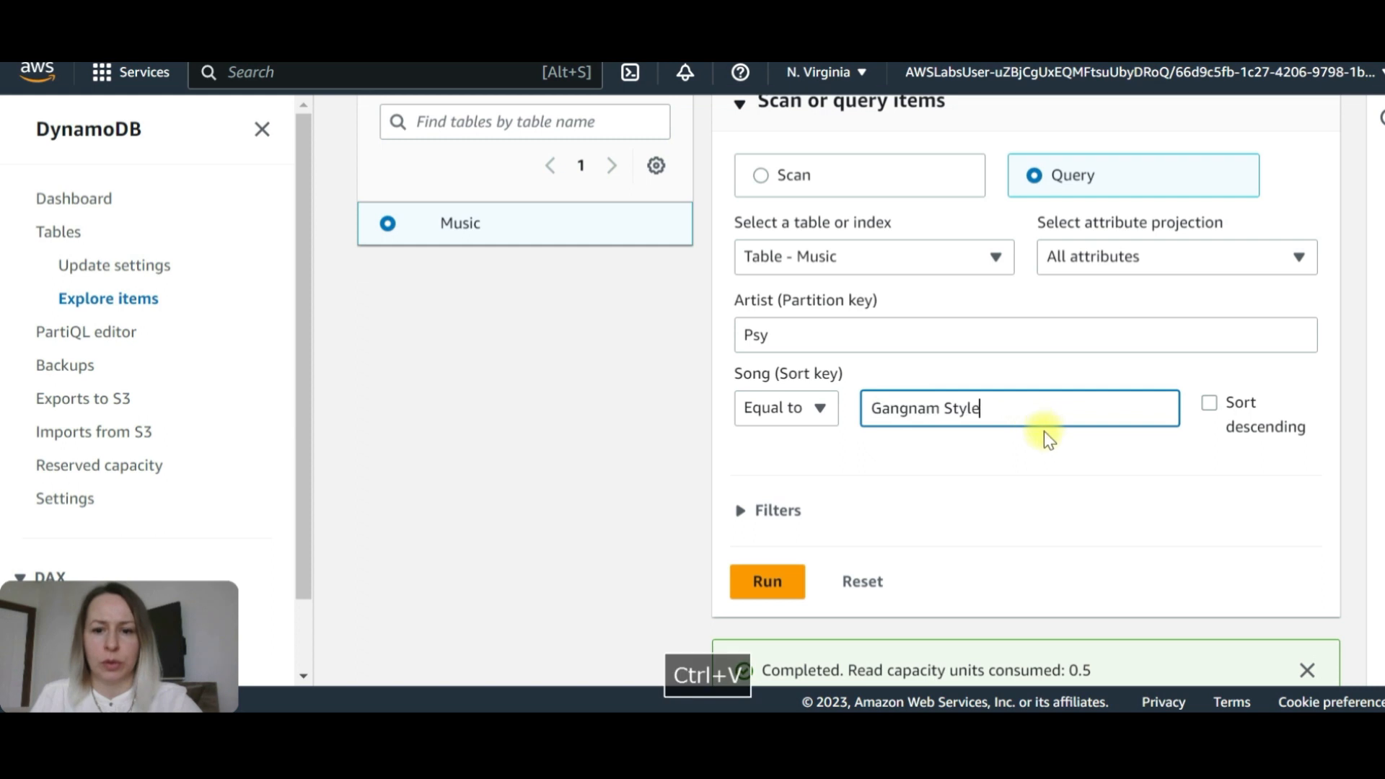
{"action": "left_click", "coordinate": [769, 584]}
{"action": "scroll", "coordinate": [1056, 371], "scroll_direction": "down", "scroll_amount": 4}
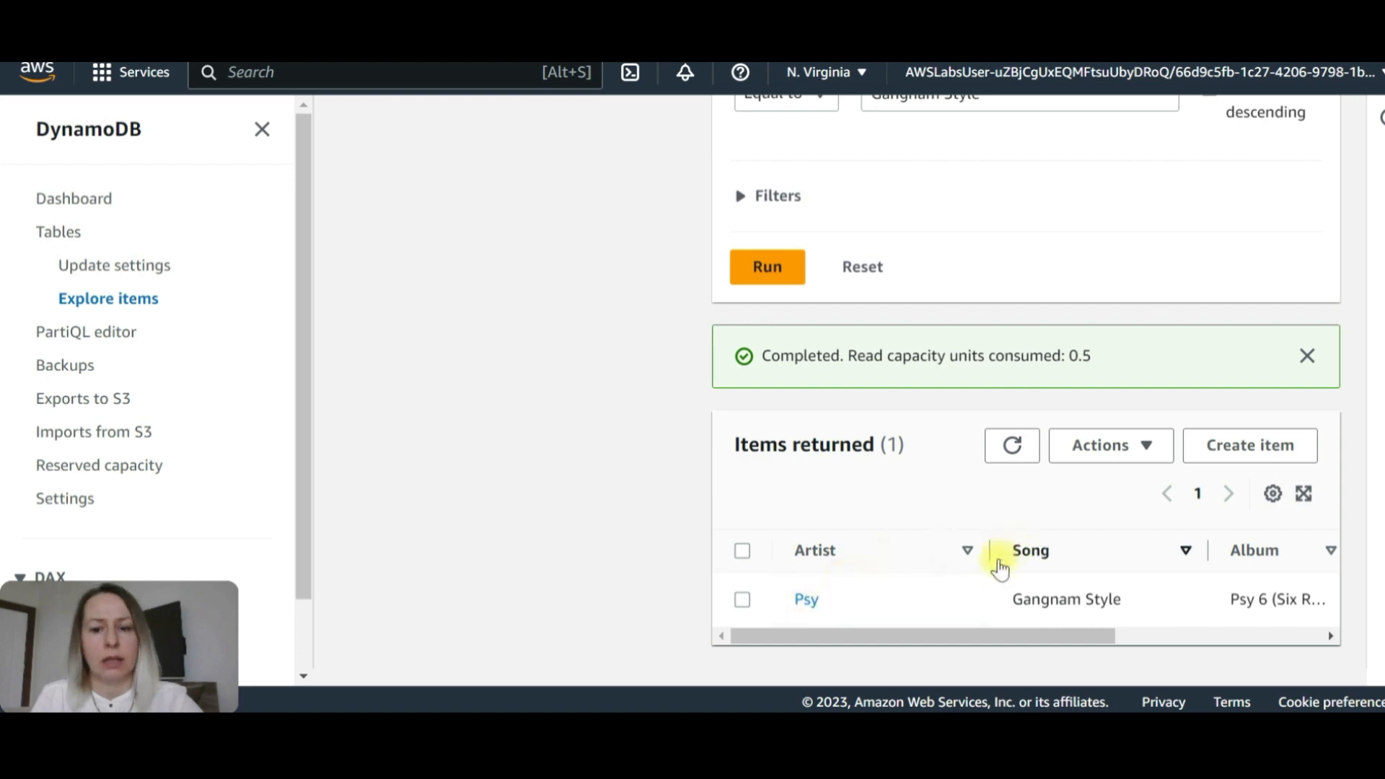
Step: Switch from Query to Scan on the Music table, keeping all attributes projected
{"action": "scroll", "coordinate": [1010, 573], "scroll_direction": "up", "scroll_amount": 5}
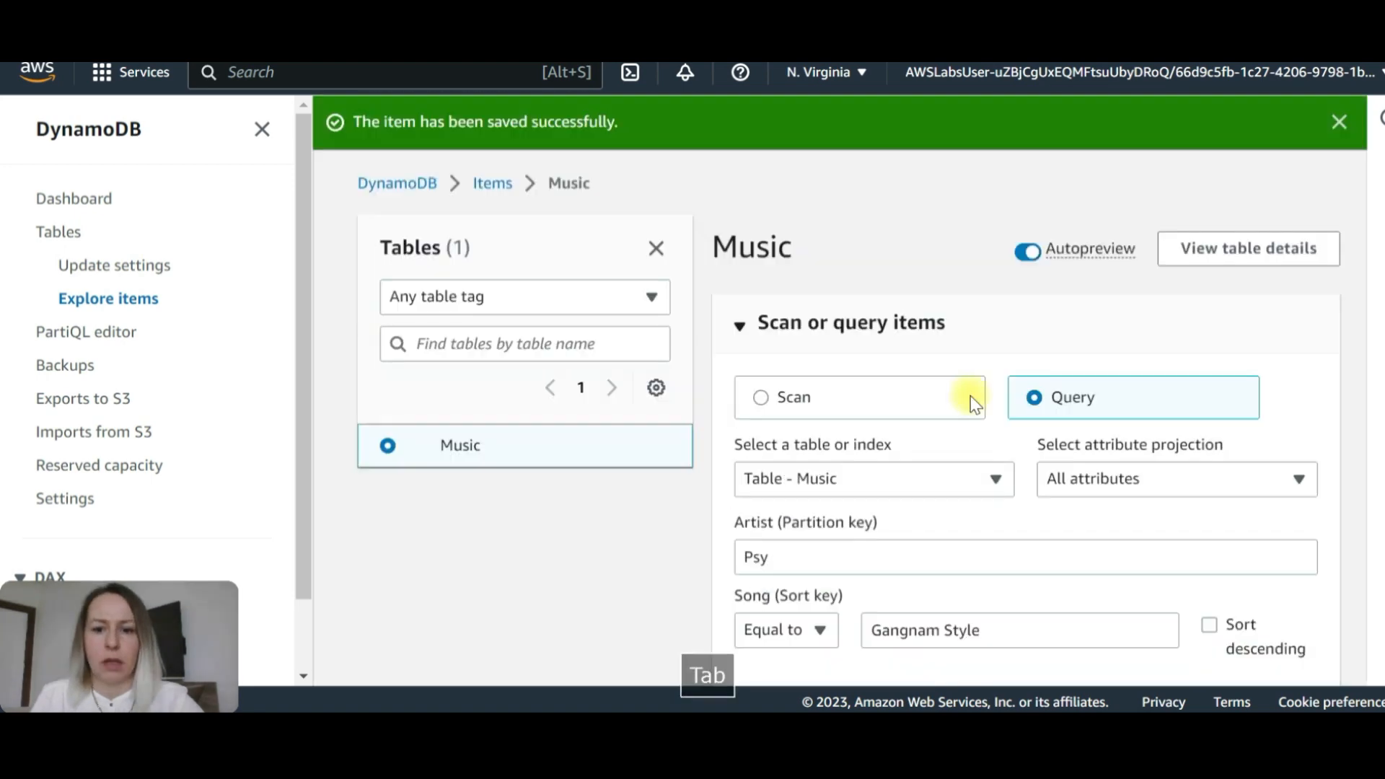
{"action": "scroll", "coordinate": [870, 283], "scroll_direction": "down", "scroll_amount": 2}
{"action": "left_click", "coordinate": [763, 288]}
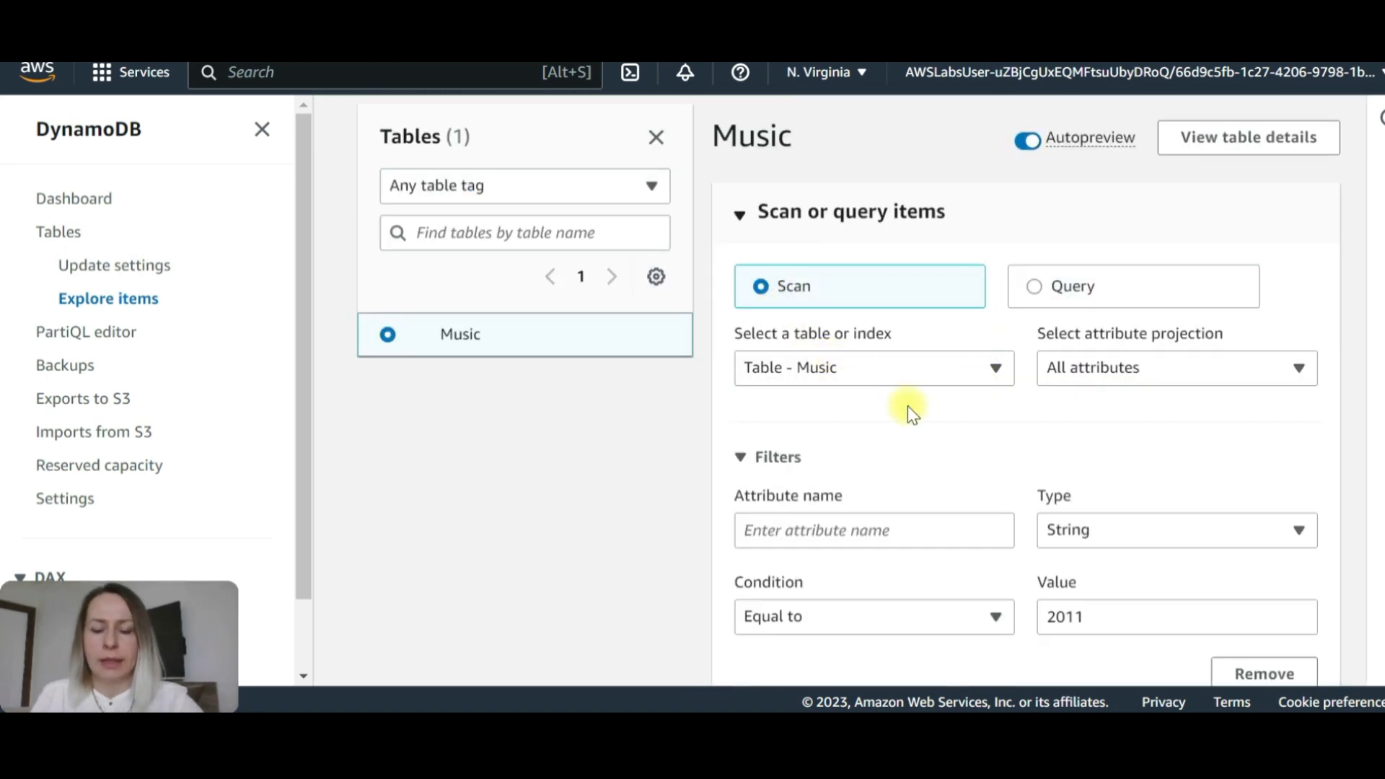
{"action": "left_click", "coordinate": [1012, 368]}
{"action": "left_click", "coordinate": [995, 365]}
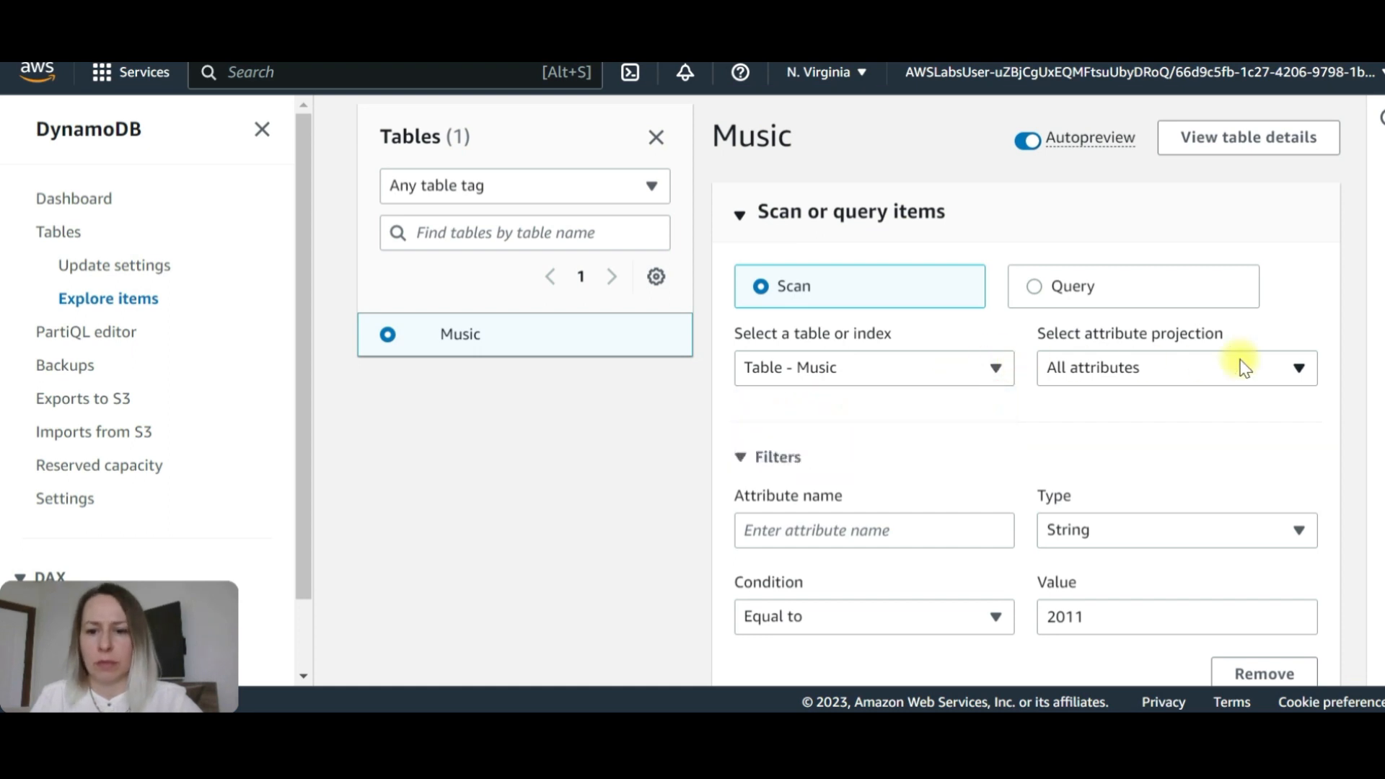
{"action": "left_click", "coordinate": [1256, 369]}
{"action": "left_click", "coordinate": [1274, 366]}
{"action": "scroll", "coordinate": [794, 332], "scroll_direction": "down", "scroll_amount": 3}
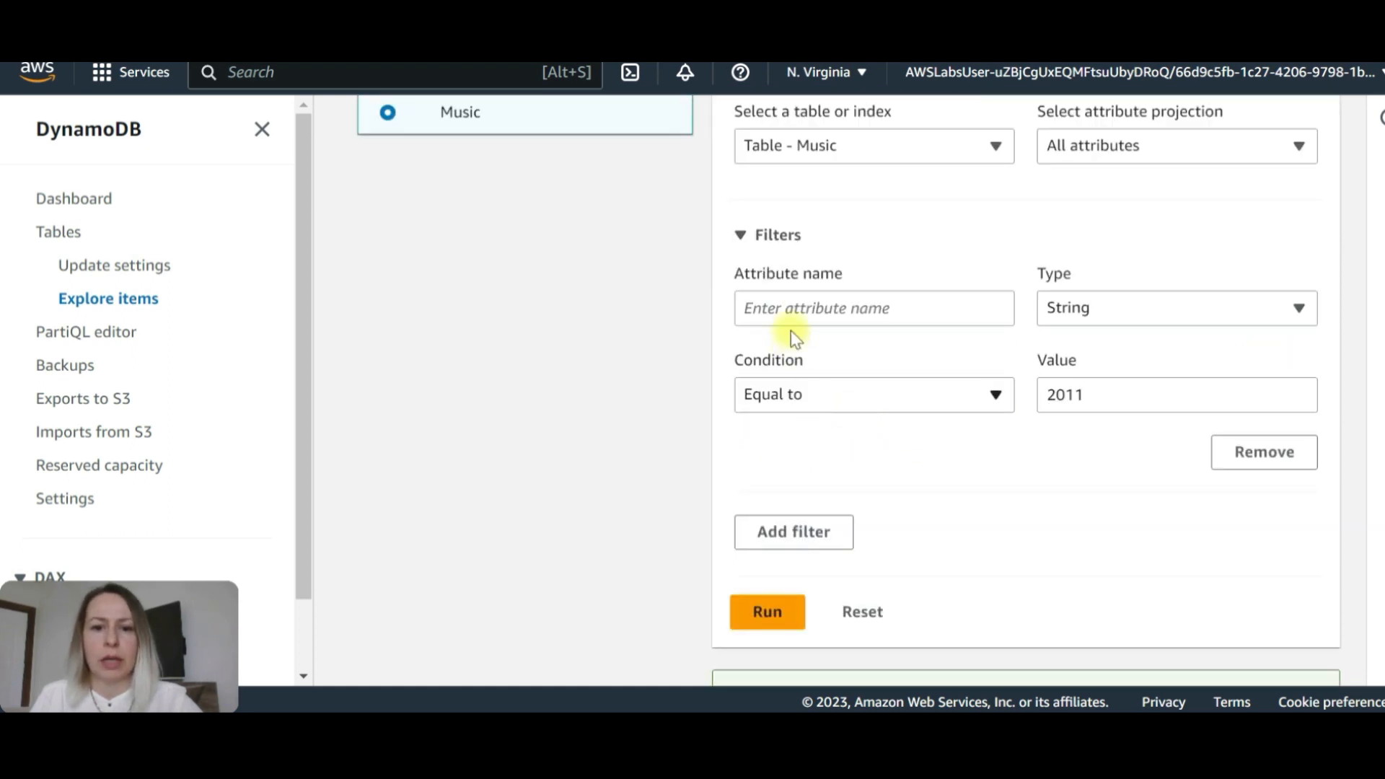
Step: Define a scan filter on the attribute Year with type Number, condition Equal to and value 1971
{"action": "left_click", "coordinate": [955, 300]}
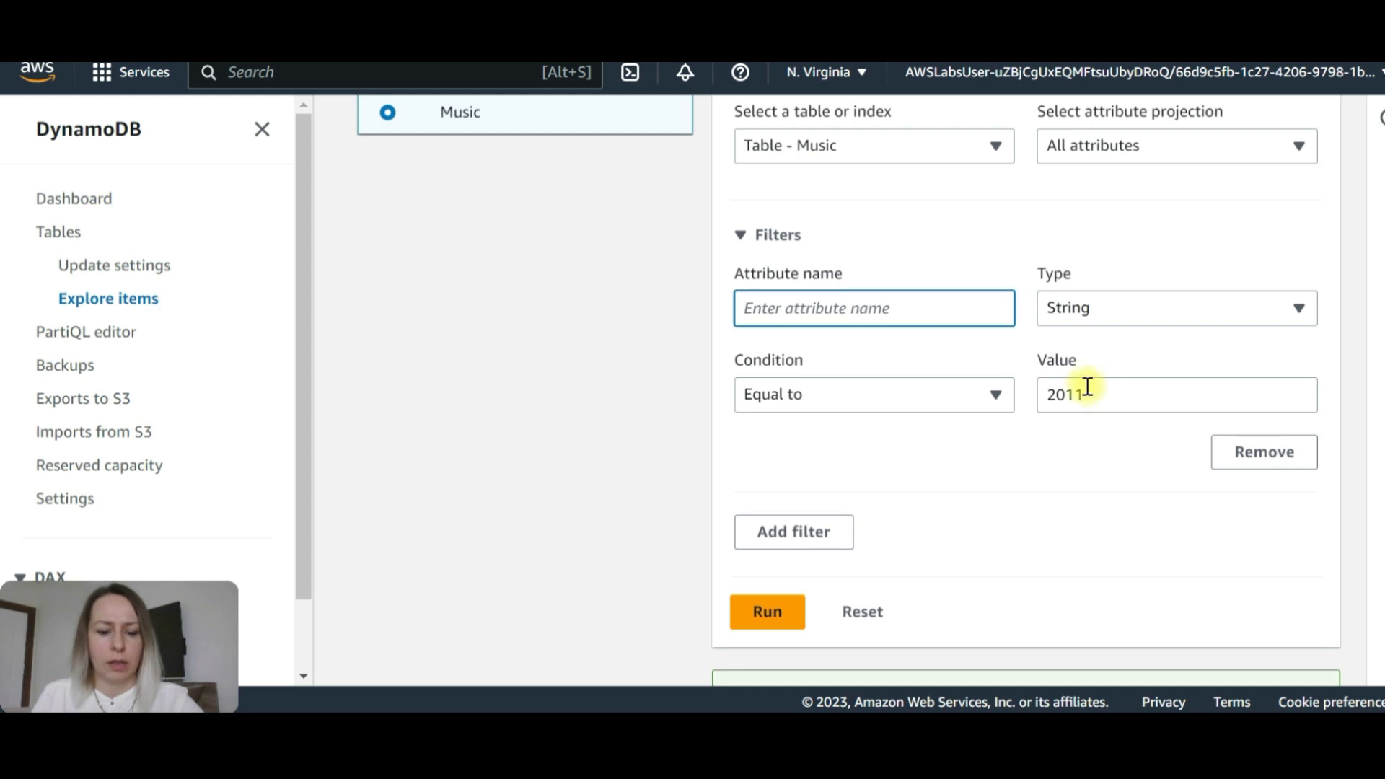
{"action": "type", "text": "Year"}
{"action": "left_click", "coordinate": [1108, 394]}
{"action": "left_click_drag", "start_coordinate": [1108, 393], "coordinate": [1017, 392]}
{"action": "key", "text": "ctrl+x"}
{"action": "left_click", "coordinate": [1089, 308]}
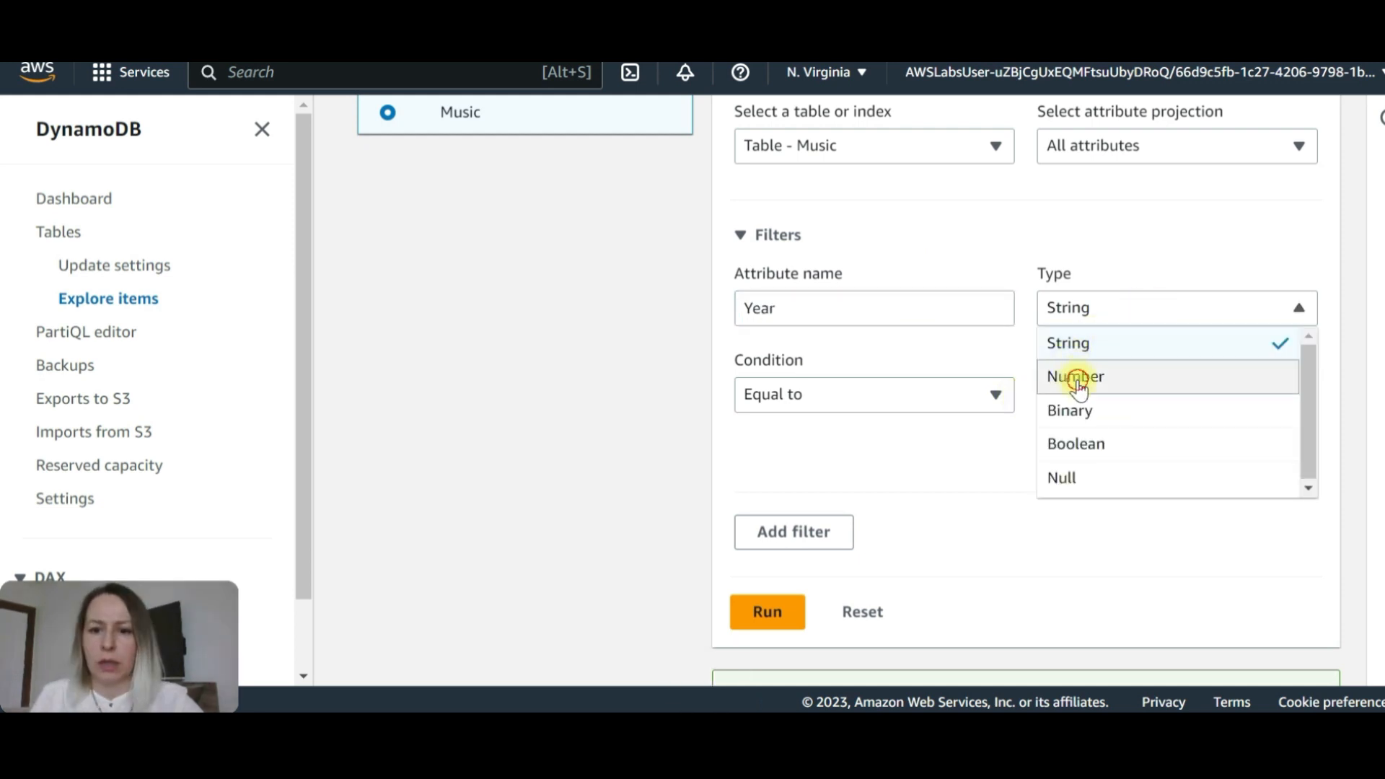
{"action": "left_click", "coordinate": [1079, 375]}
{"action": "left_click", "coordinate": [974, 402]}
{"action": "left_click", "coordinate": [1079, 391]}
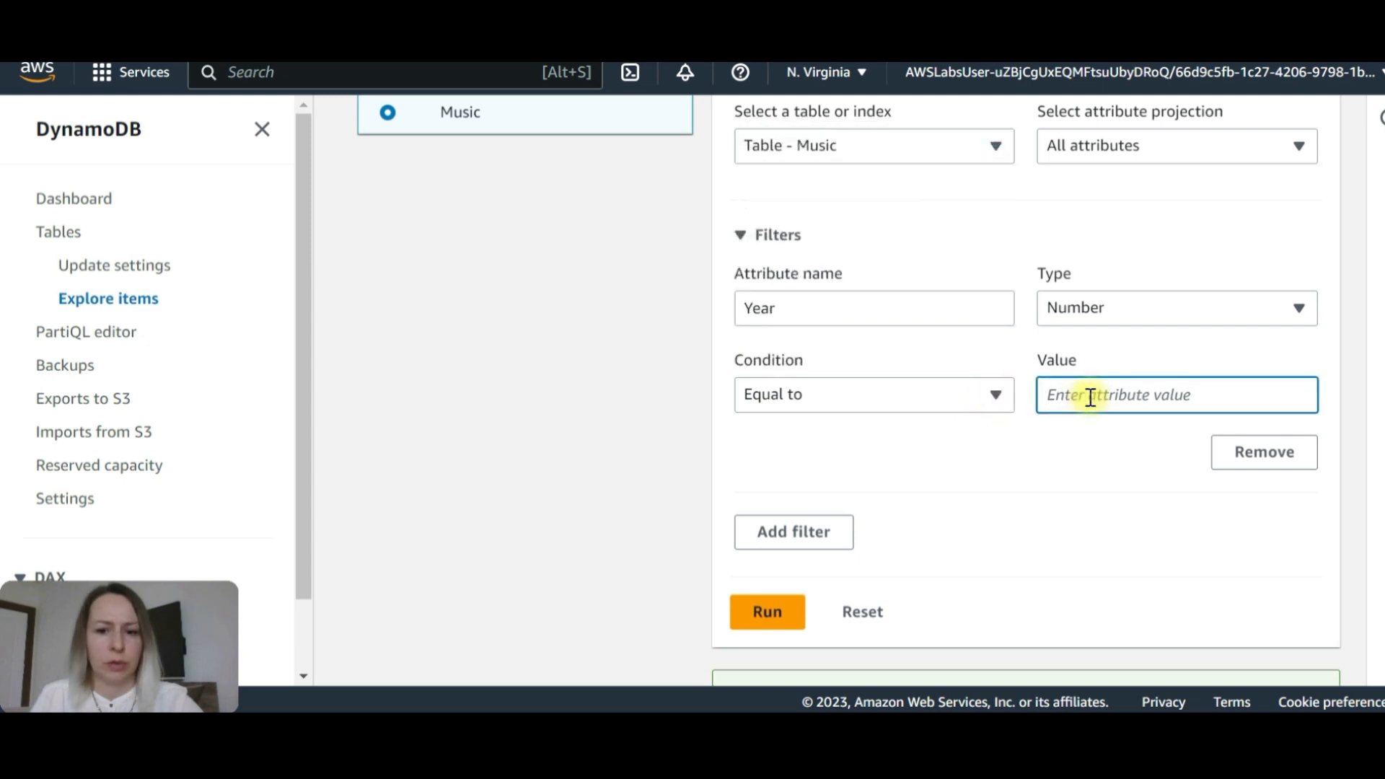
{"action": "key", "text": "ctrl+v"}
{"action": "type", "text": "1971"}
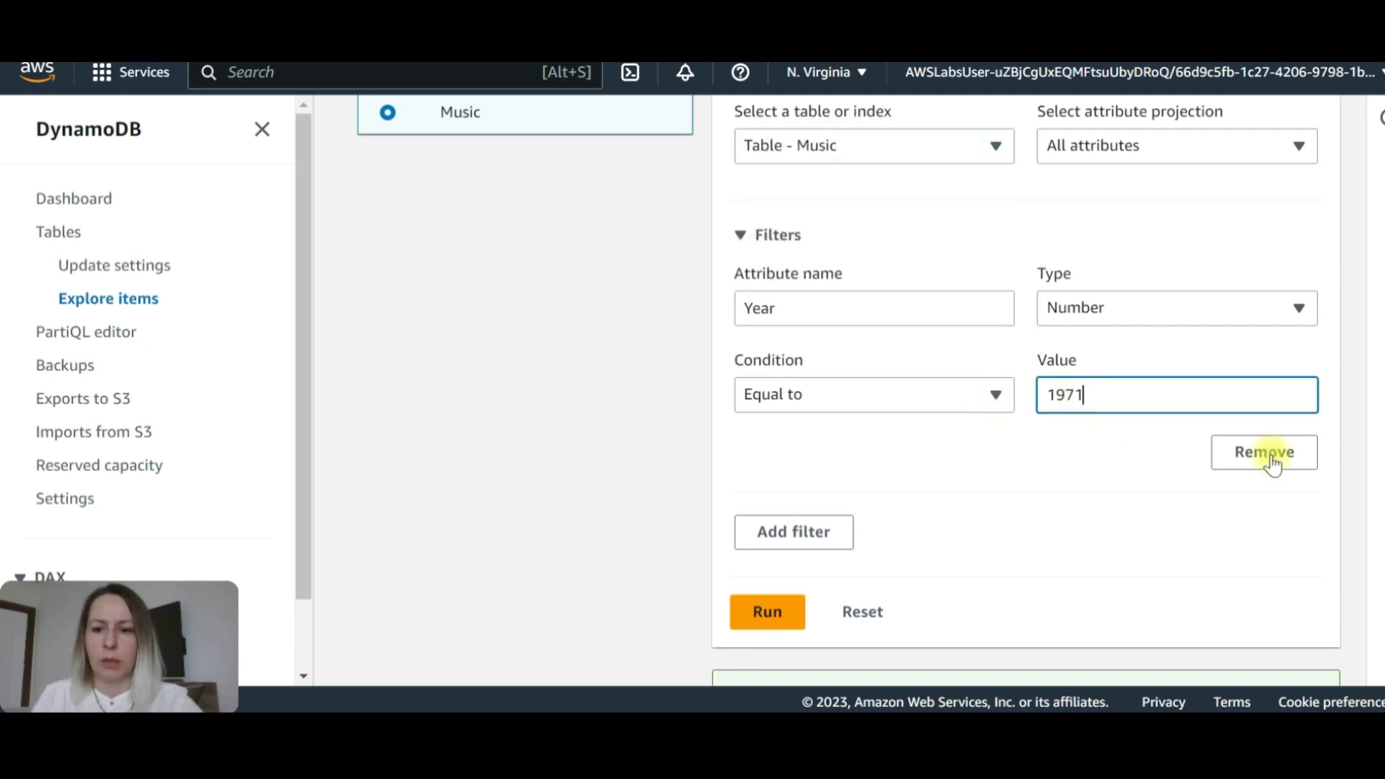
Step: Run the filtered scan and examine the returned items
{"action": "left_click", "coordinate": [768, 614]}
{"action": "scroll", "coordinate": [1017, 470], "scroll_direction": "down", "scroll_amount": 5}
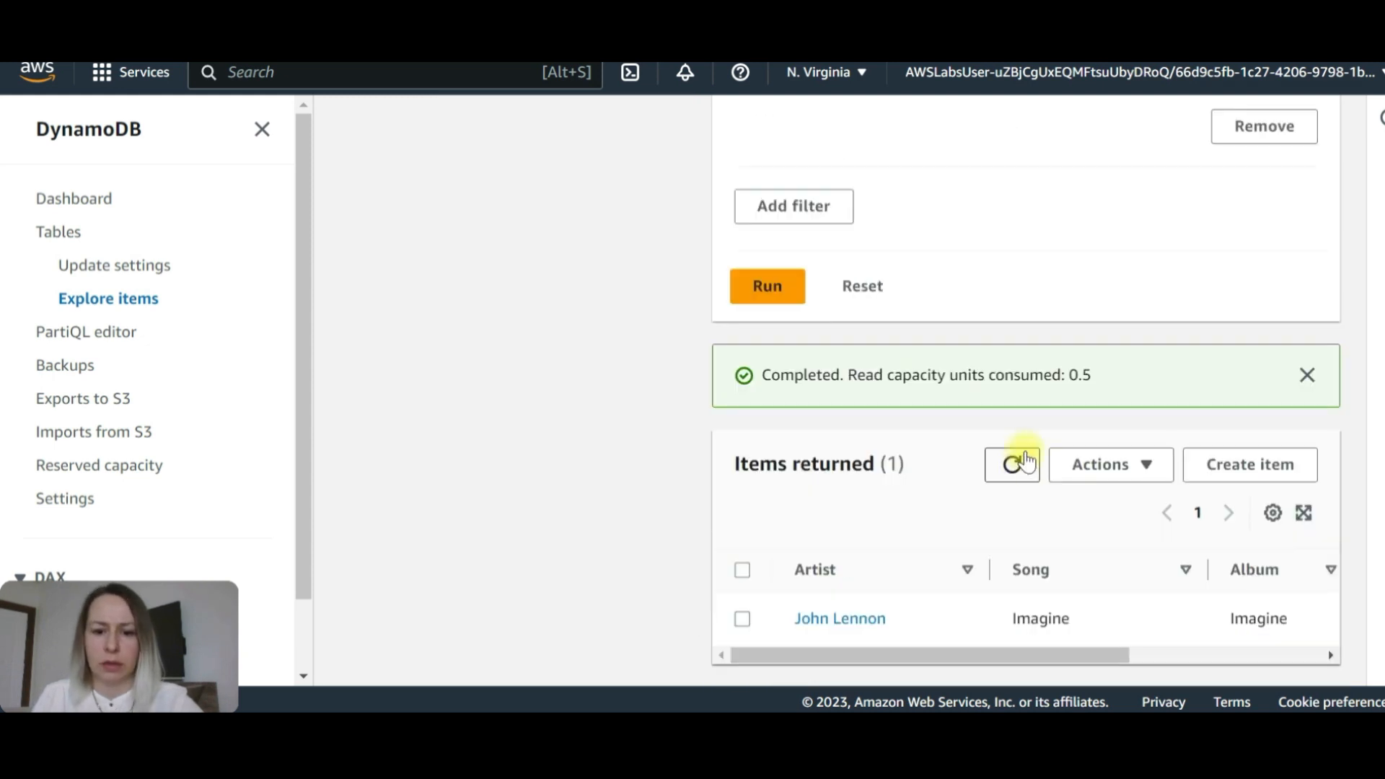
{"action": "mouse_move", "coordinate": [900, 656]}
{"action": "left_mouse_down"}
{"action": "mouse_move", "coordinate": [1158, 665]}
{"action": "mouse_move", "coordinate": [875, 662]}
{"action": "left_mouse_up"}
{"action": "scroll", "coordinate": [996, 415], "scroll_direction": "up", "scroll_amount": 6}
{"action": "scroll", "coordinate": [995, 415], "scroll_direction": "up", "scroll_amount": 3}
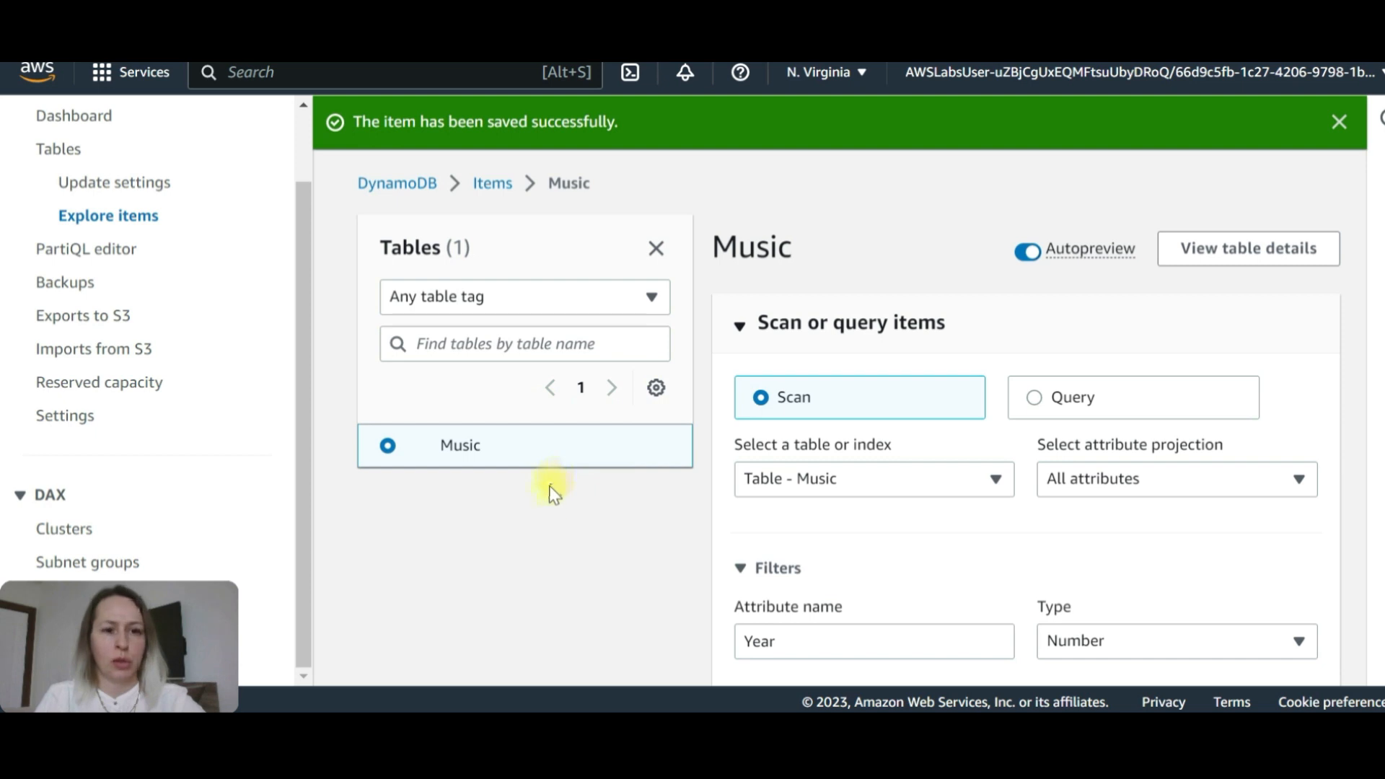
Step: Delete the Music table together with its CloudWatch alarms, without a backup, entering "confirm" to agree
{"action": "left_click", "coordinate": [497, 184]}
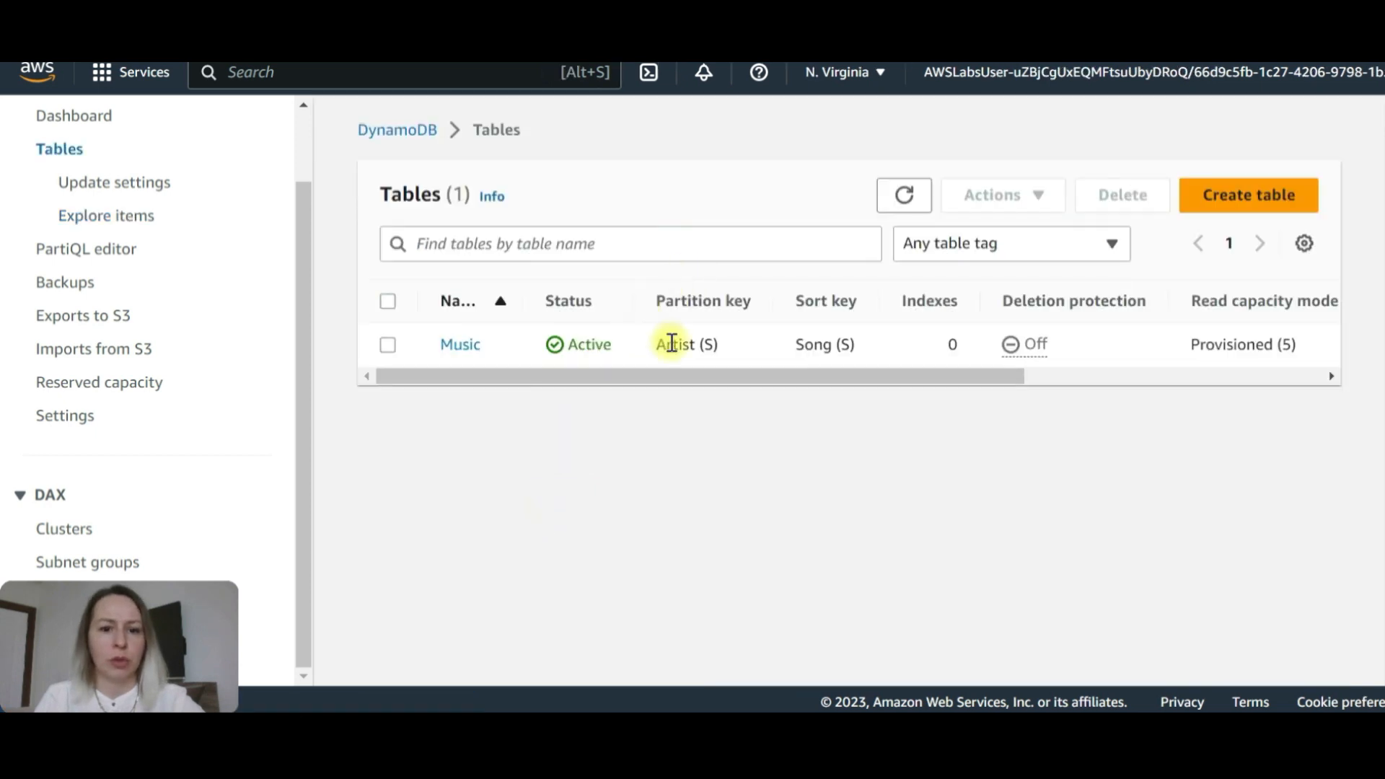
{"action": "left_click", "coordinate": [387, 345]}
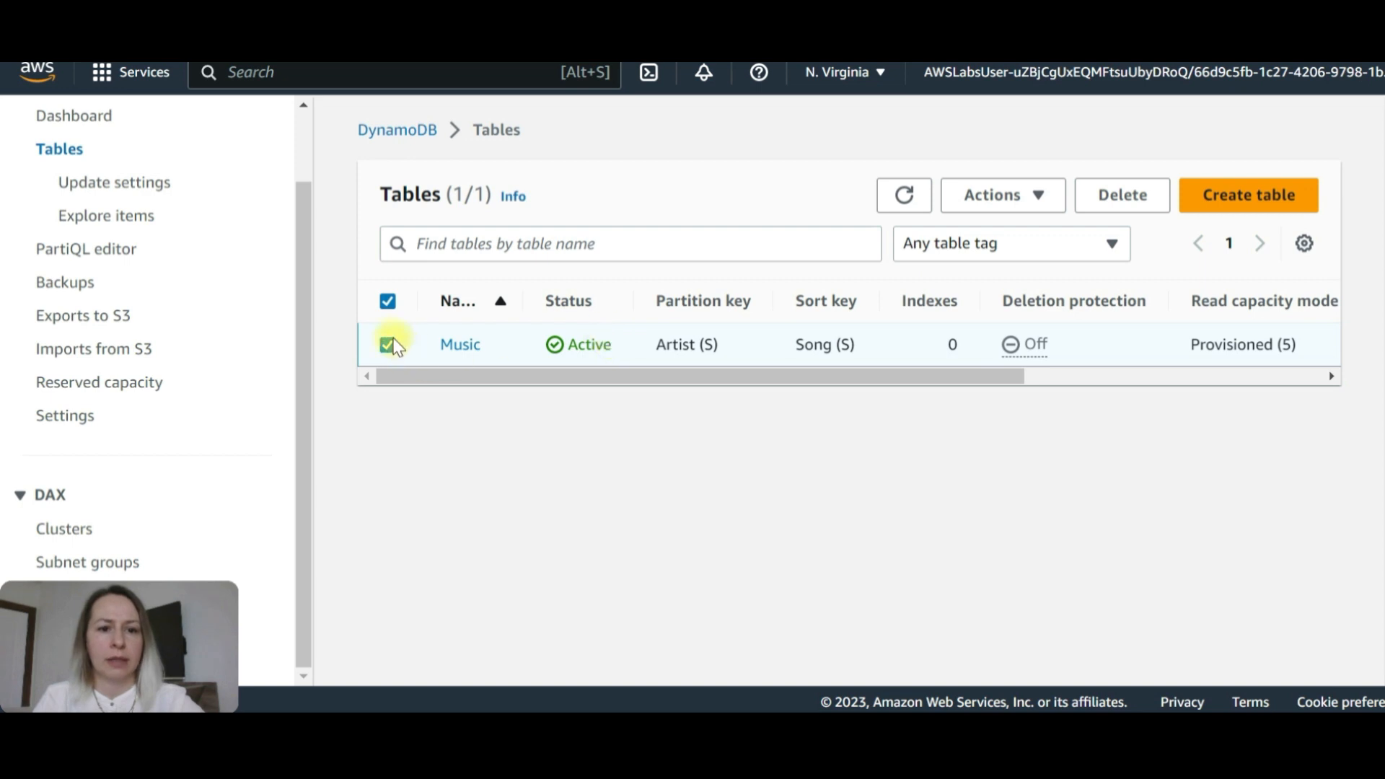
{"action": "left_click", "coordinate": [1134, 206]}
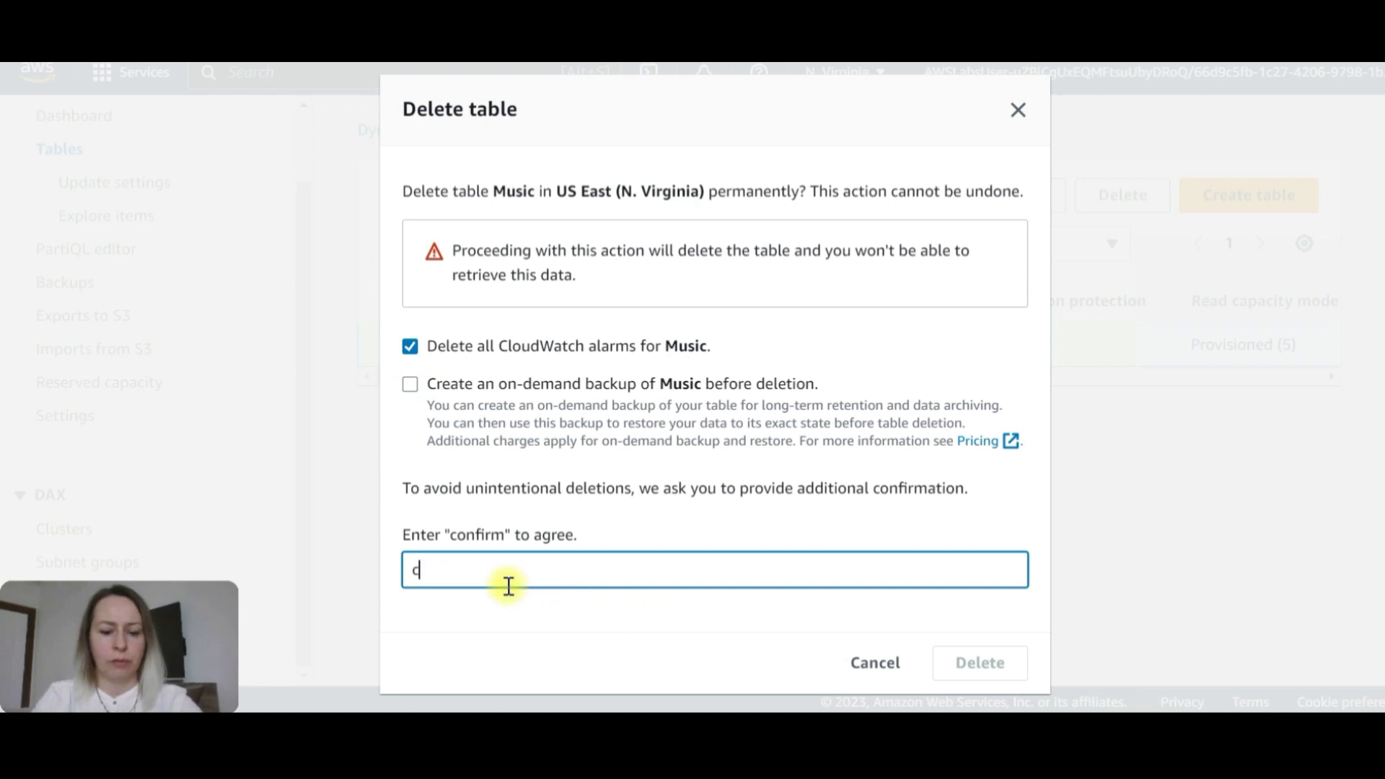
{"action": "type", "text": "confirm"}
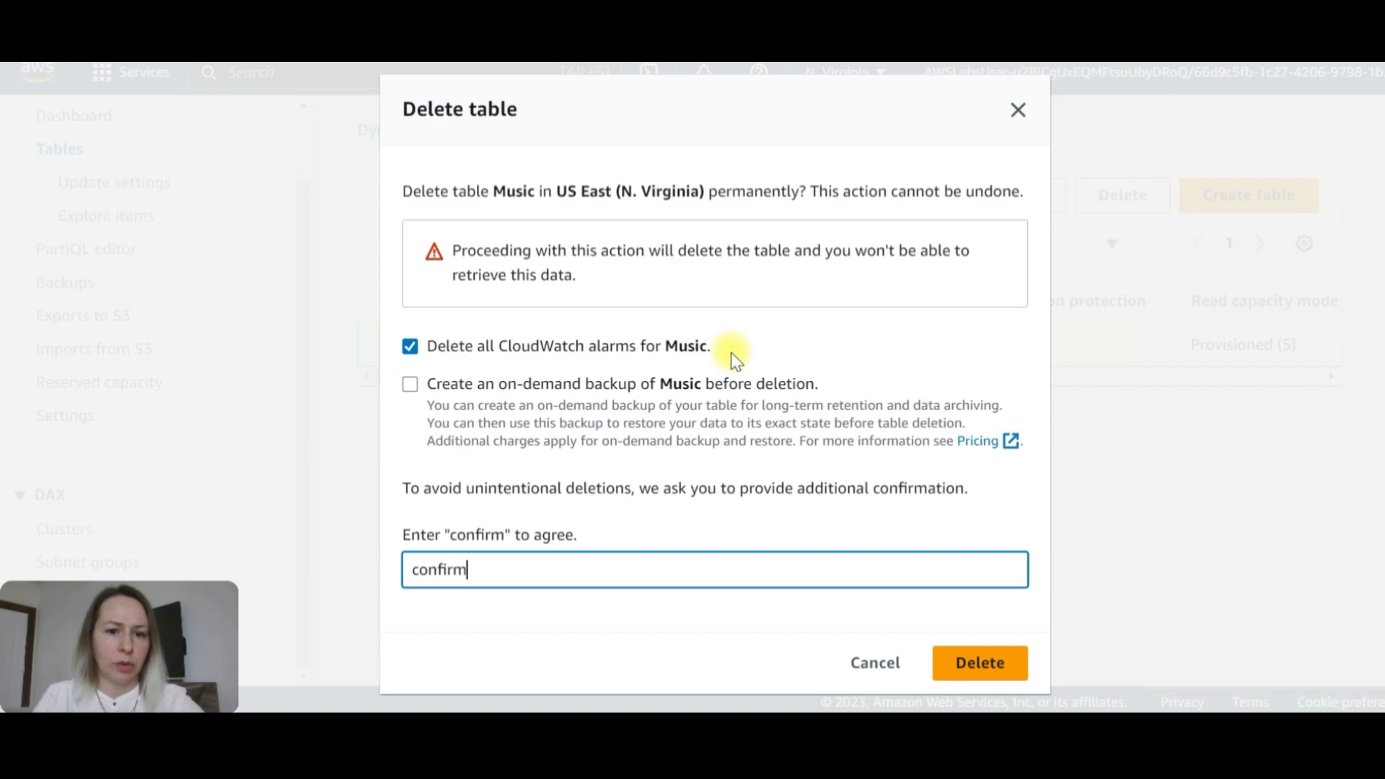
{"action": "left_click", "coordinate": [981, 667]}
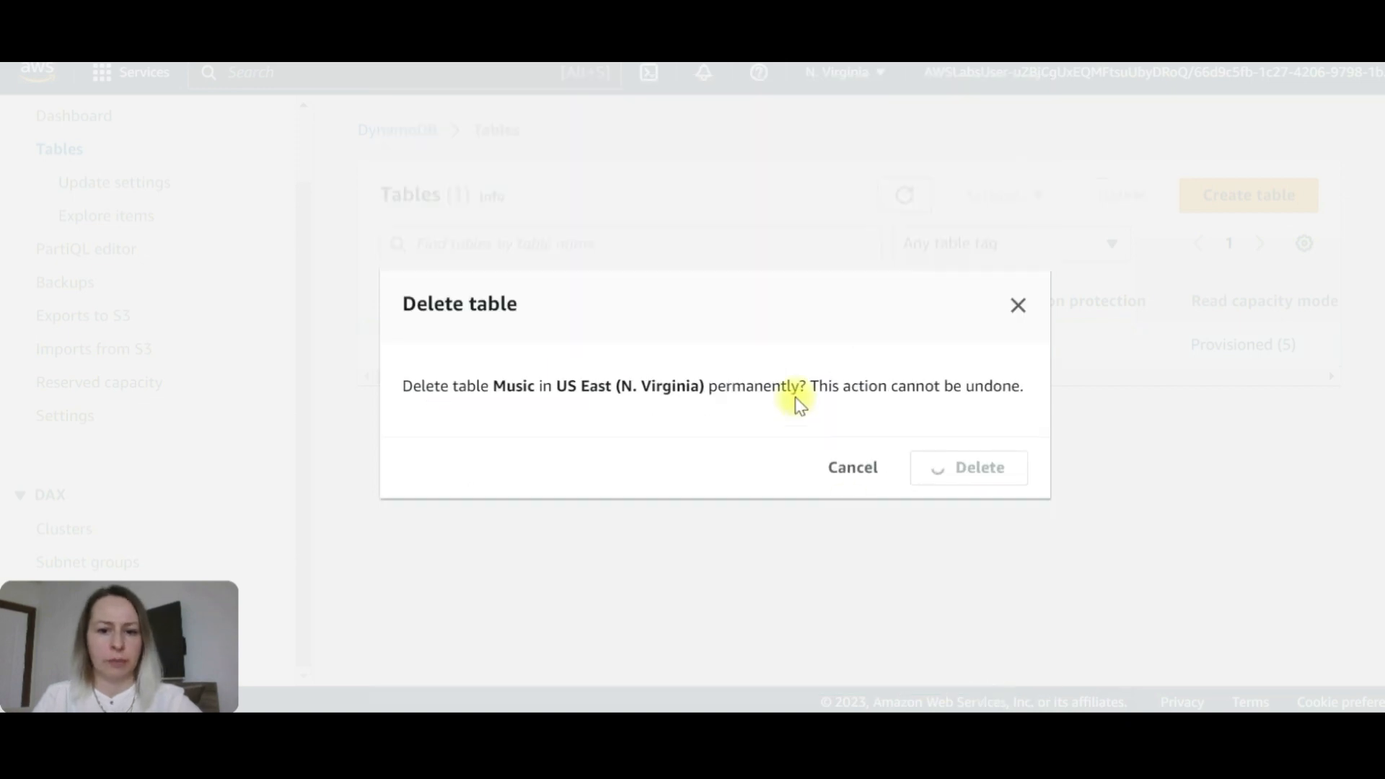